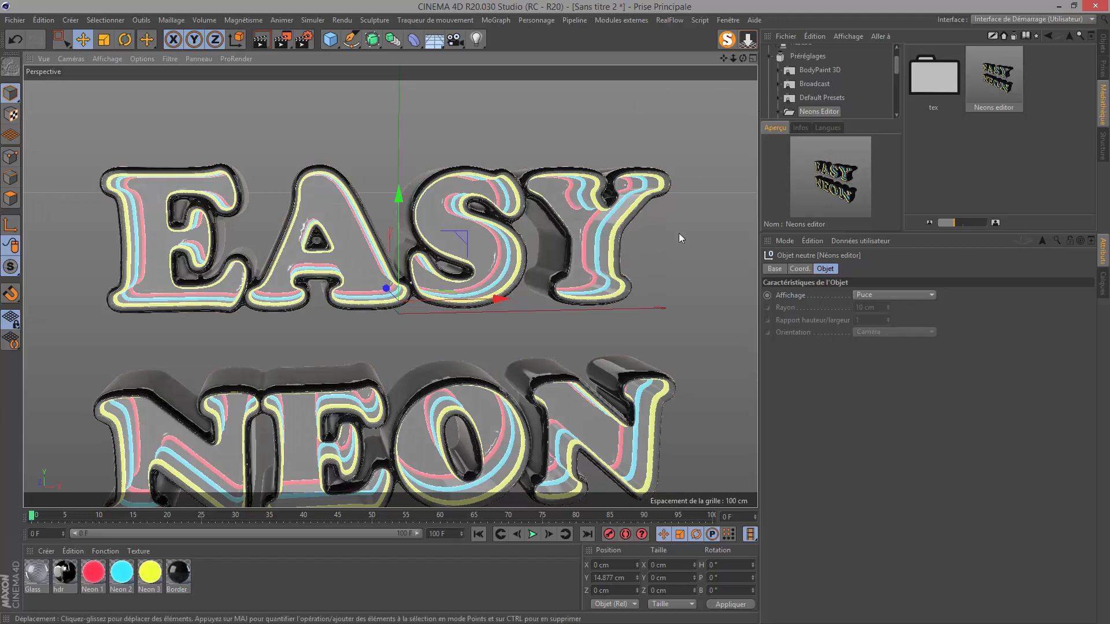
# Step: Expand the Néons editor object's hierarchy and display the user data of its XPresso tag
pyautogui.click(1103, 46)
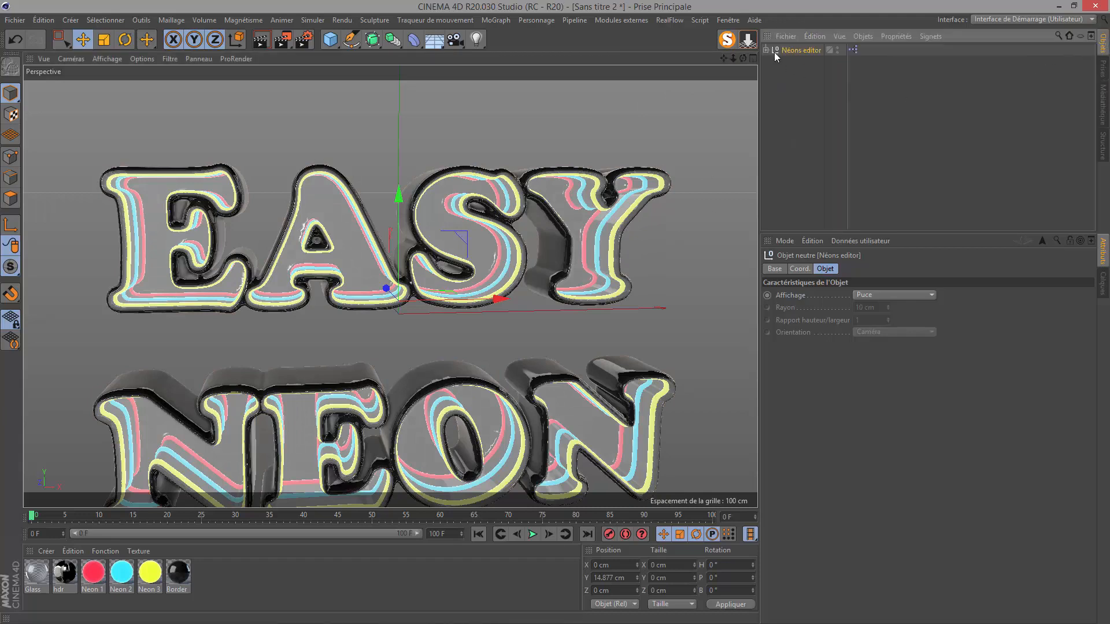
pyautogui.click(766, 50)
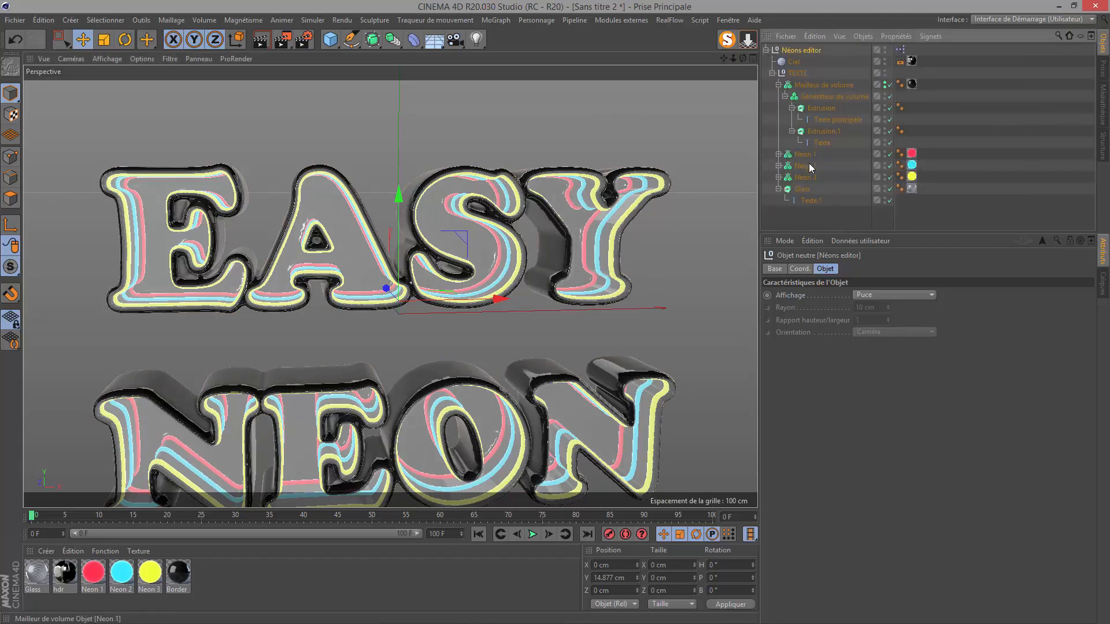
pyautogui.click(902, 51)
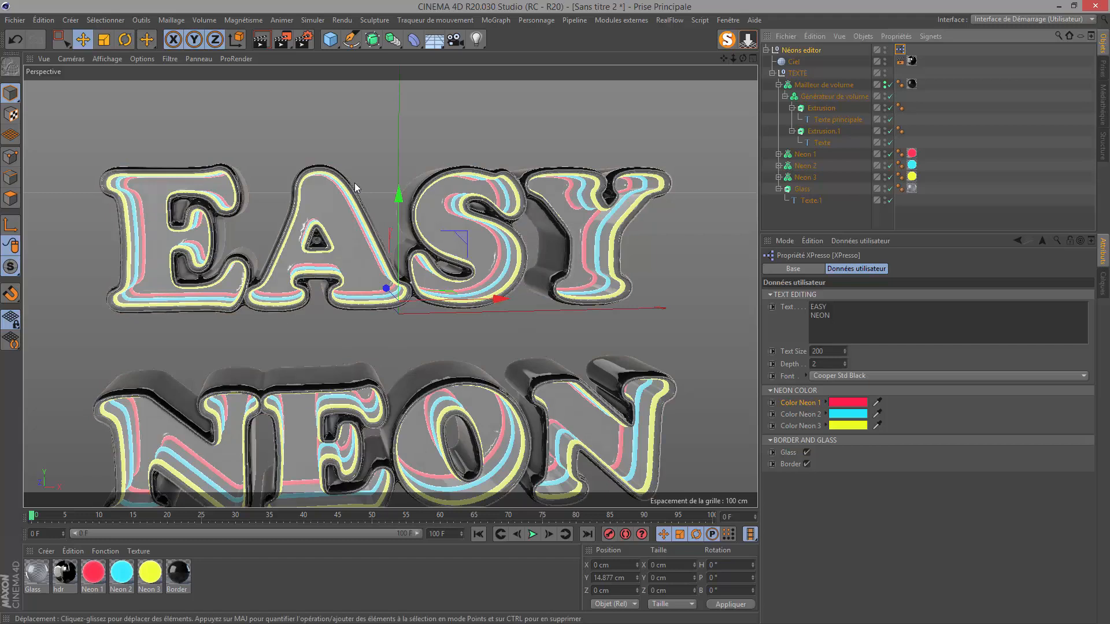
pyautogui.click(1102, 104)
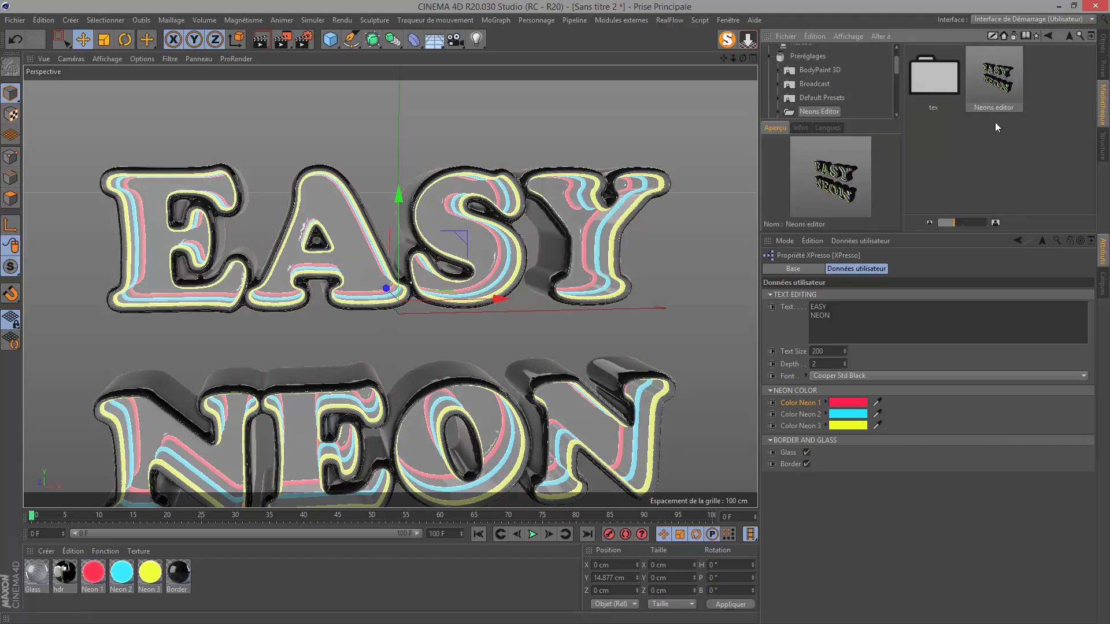
pyautogui.click(1103, 46)
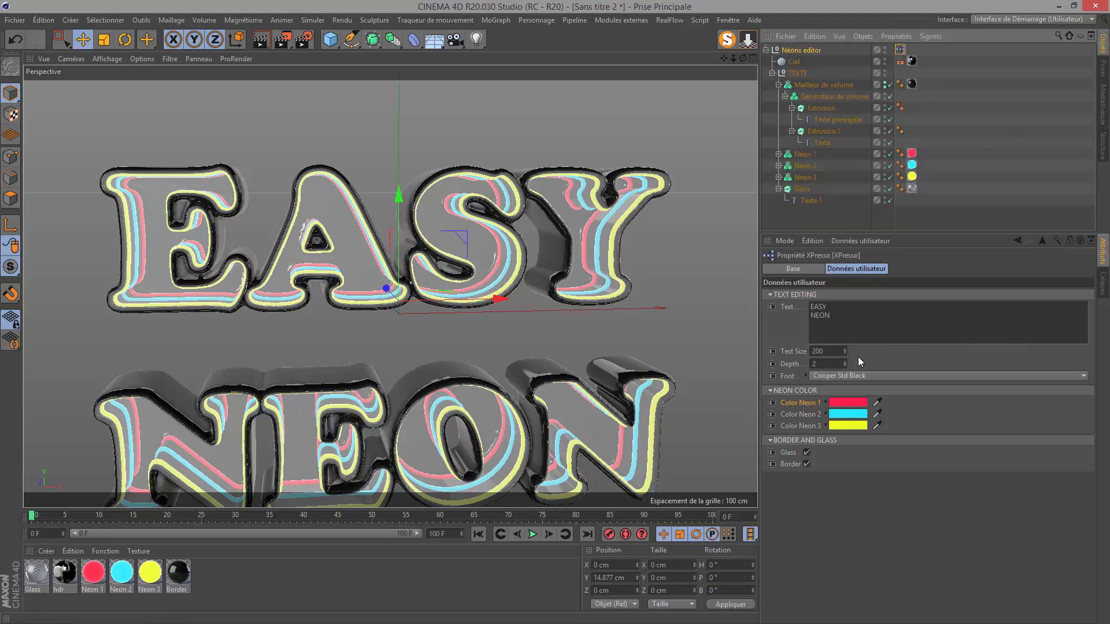
# Step: Change the preset's text to TUTO over NEON in the XPresso user data
pyautogui.moveTo(832, 315); pyautogui.dragTo(809, 305)
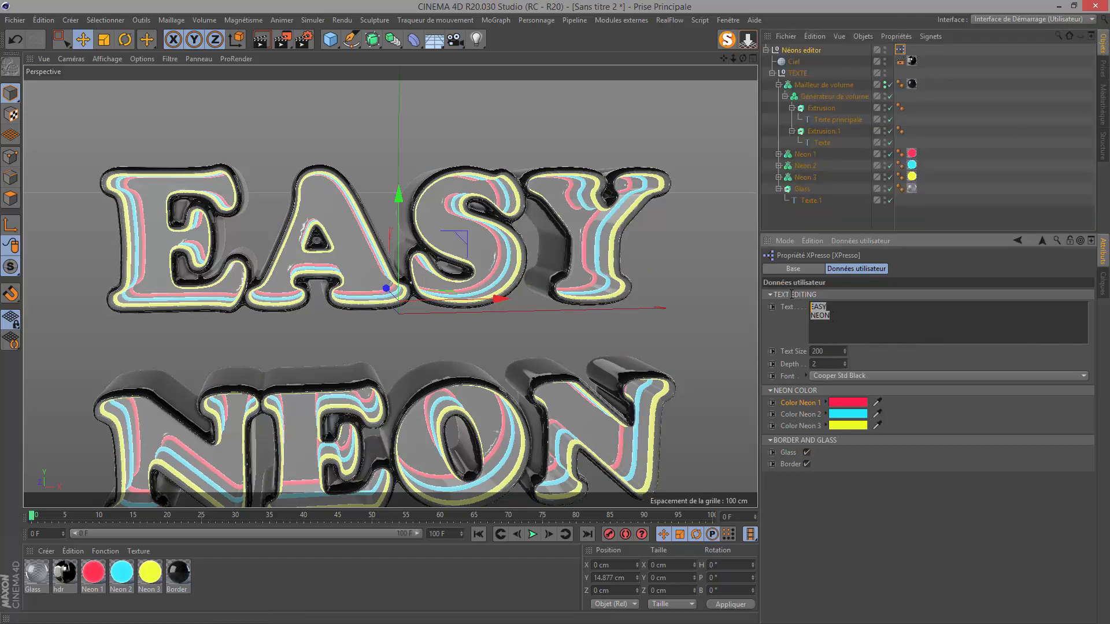
pyautogui.write('TUTO')
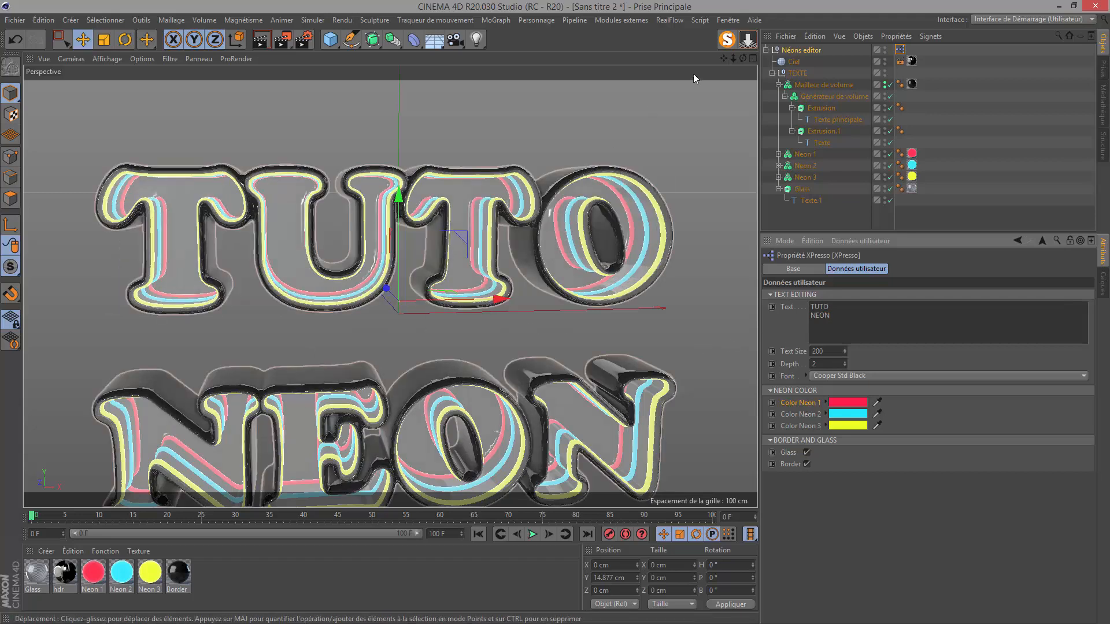
pyautogui.moveTo(726, 58); pyautogui.dragTo(698, 59)
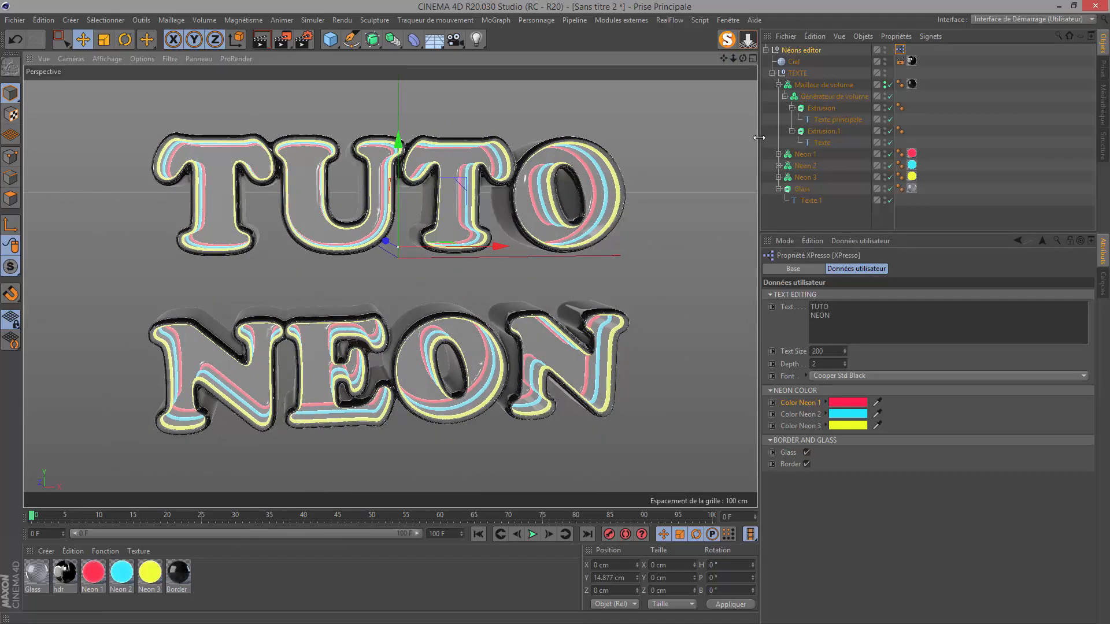
pyautogui.click(817, 119)
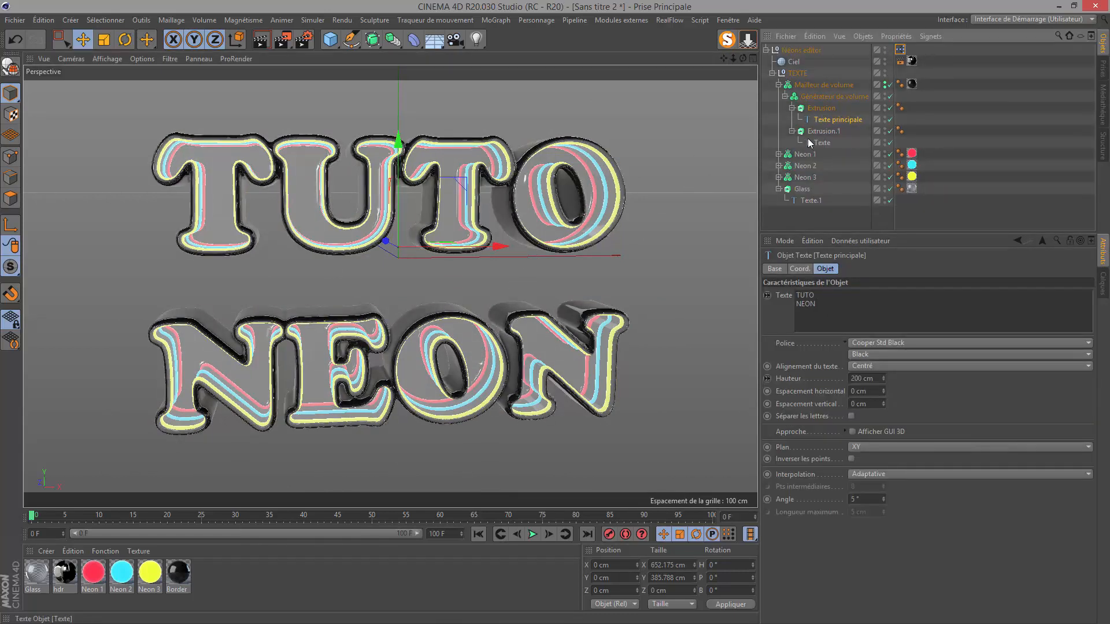
pyautogui.keyDown('shift'); pyautogui.click(817, 144); pyautogui.keyUp('shift')
pyautogui.click(779, 155)
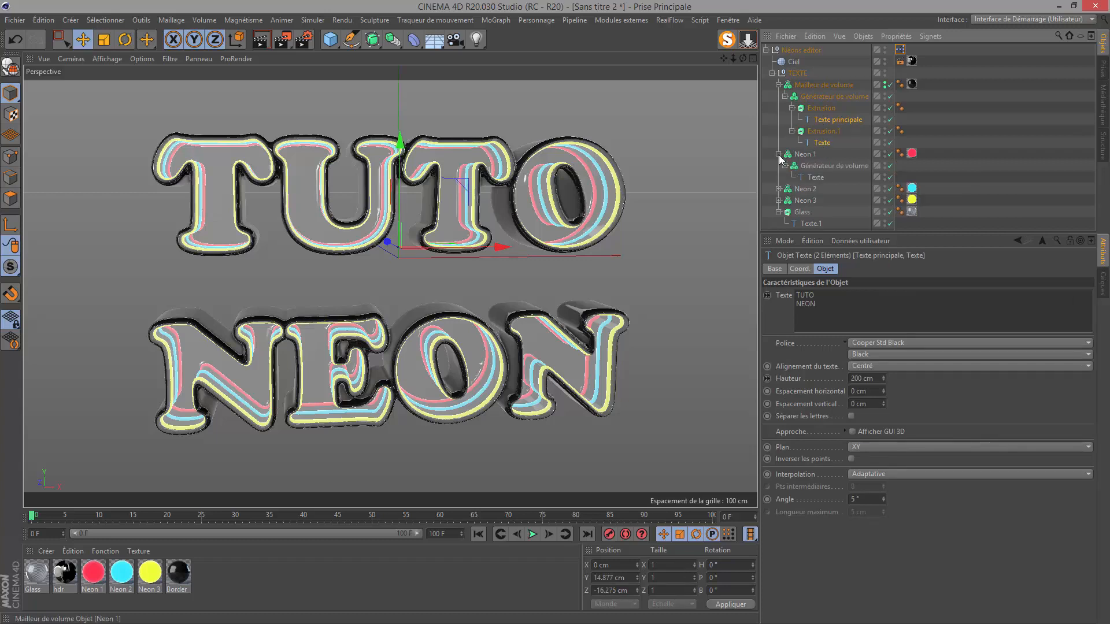
pyautogui.keyDown('ctrl'); pyautogui.click(808, 179); pyautogui.keyUp('ctrl')
pyautogui.click(774, 188)
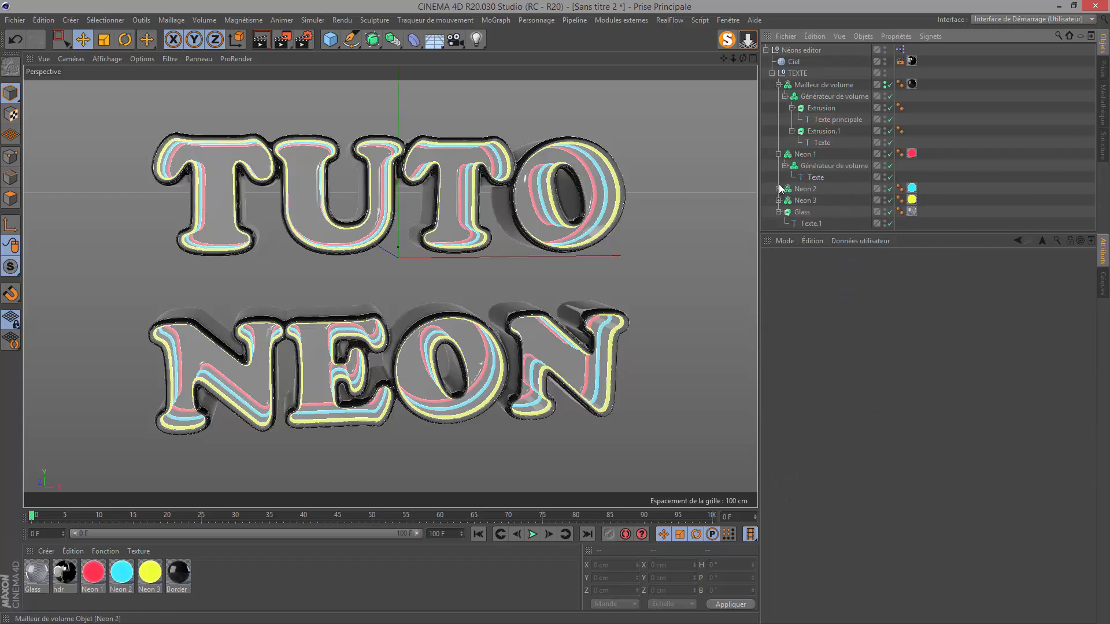
# Step: Try to set the text to EASY over NEON on the border, Neon 1, Neon 2 and Glass text splines together, then undo the edit
pyautogui.click(817, 120)
pyautogui.keyDown('ctrl'); pyautogui.click(819, 144); pyautogui.keyUp('ctrl')
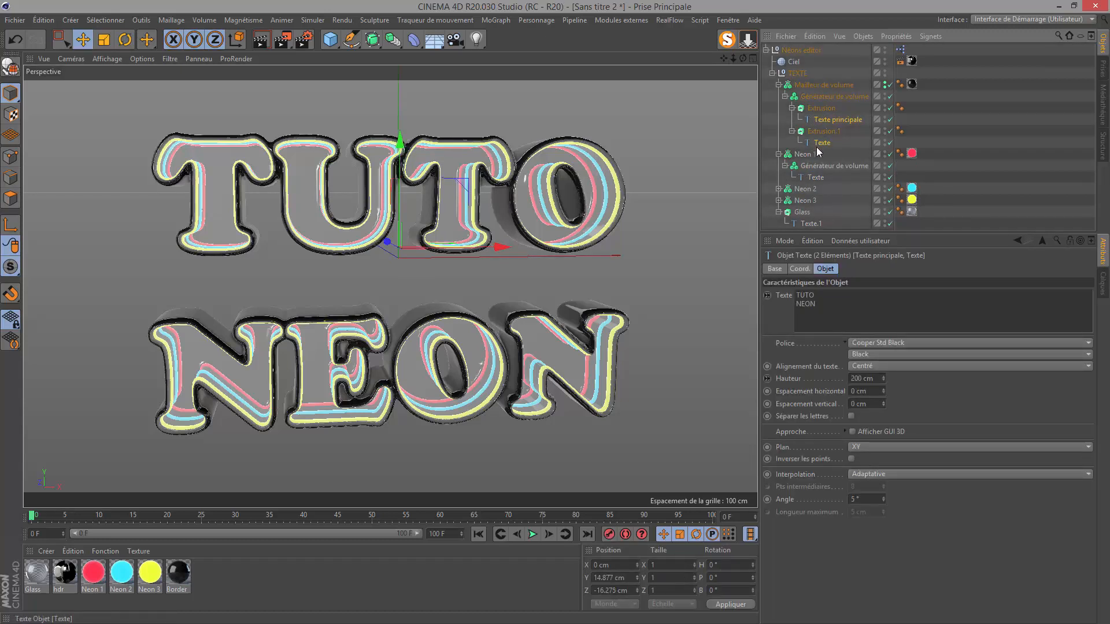
pyautogui.keyDown('ctrl'); pyautogui.click(815, 178); pyautogui.keyUp('ctrl')
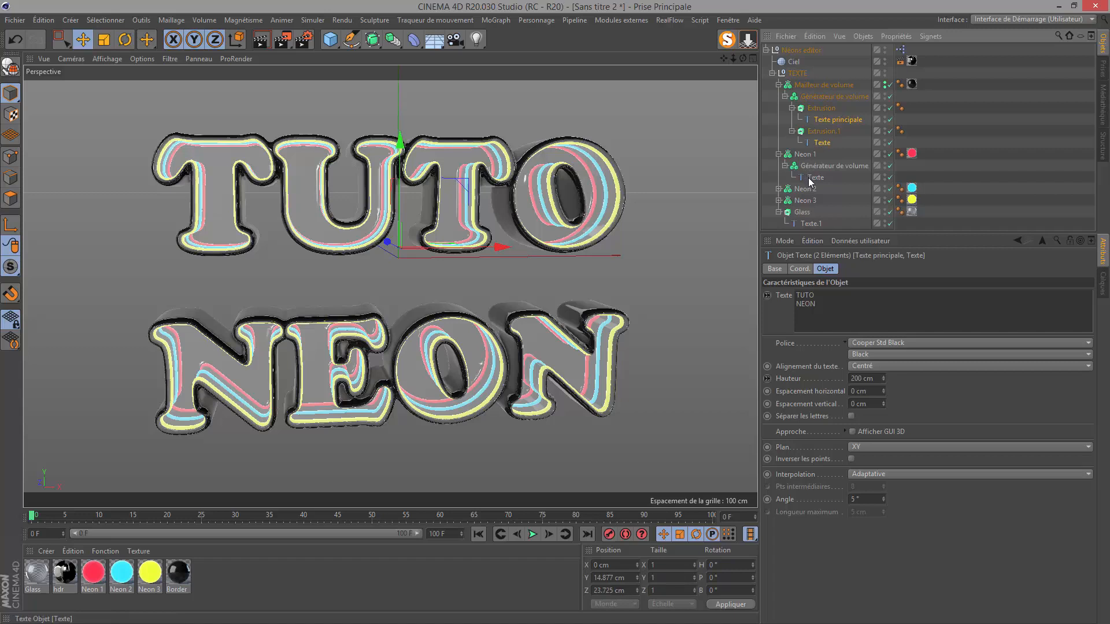
pyautogui.click(779, 189)
pyautogui.keyDown('ctrl'); pyautogui.click(812, 214); pyautogui.keyUp('ctrl')
pyautogui.scroll(-1, 807, 220)
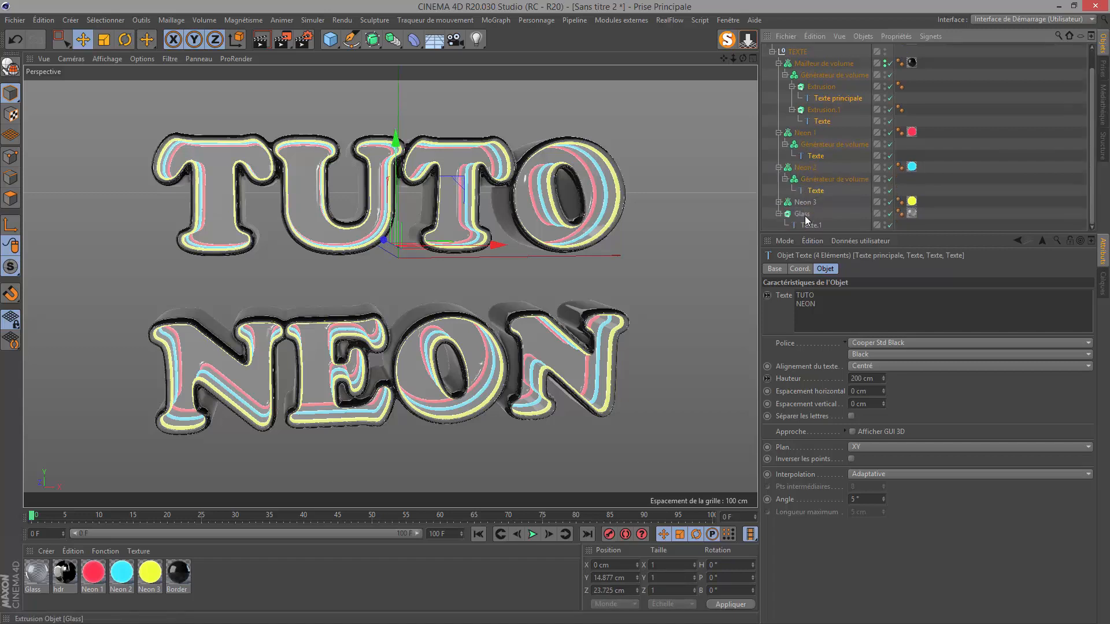
pyautogui.keyDown('ctrl'); pyautogui.click(811, 225); pyautogui.keyUp('ctrl')
pyautogui.moveTo(816, 304); pyautogui.dragTo(767, 295)
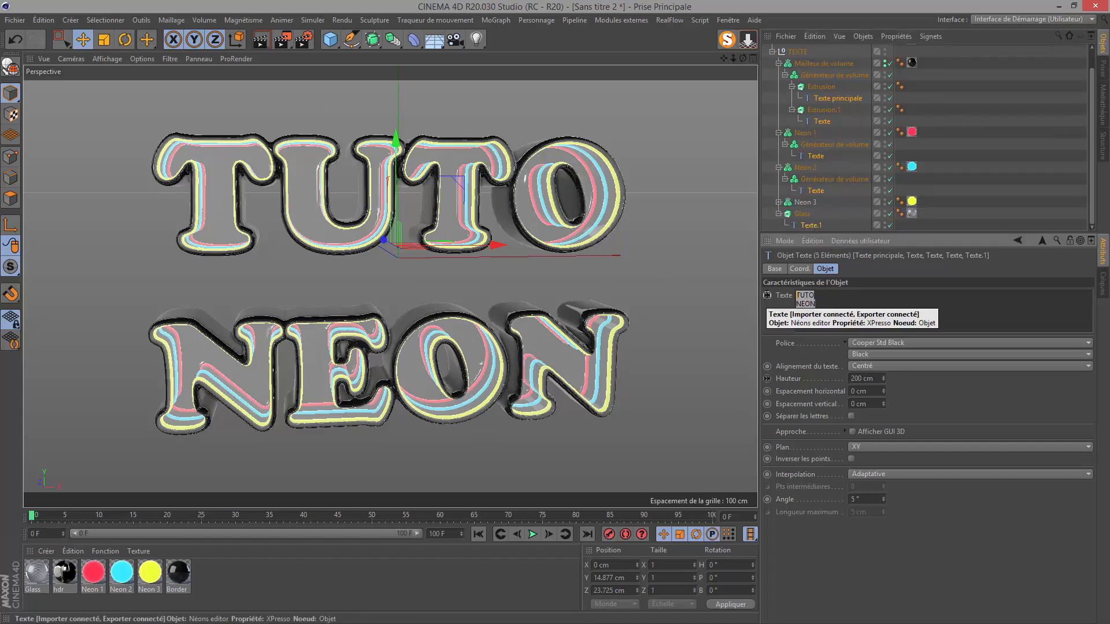
pyautogui.write('EASY')
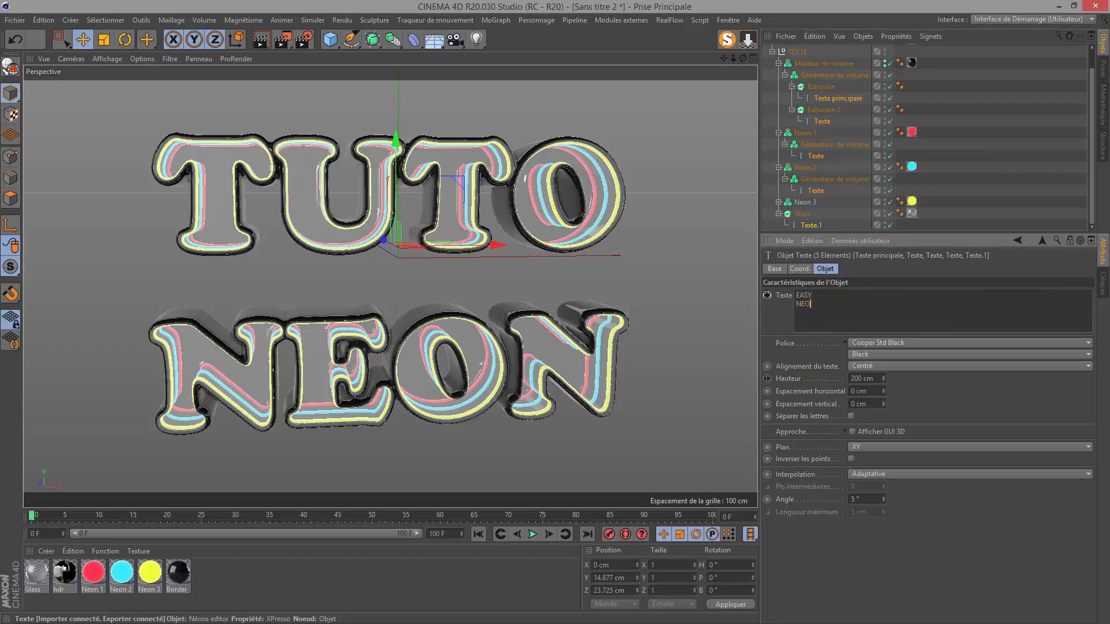
pyautogui.click(773, 329)
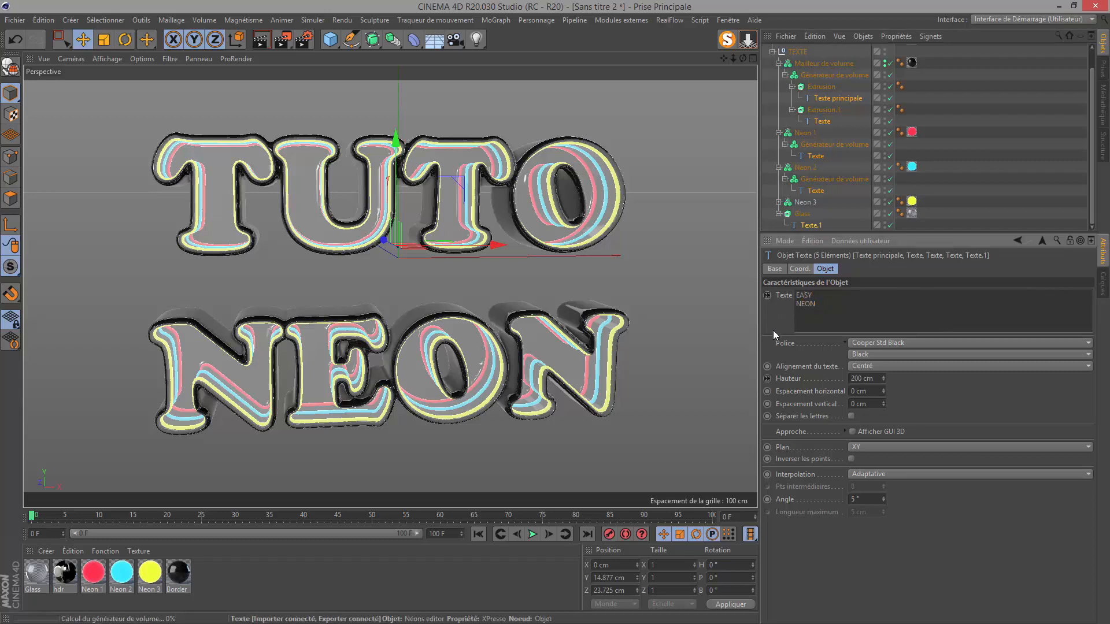
pyautogui.hotkey('ctrl', 'z')
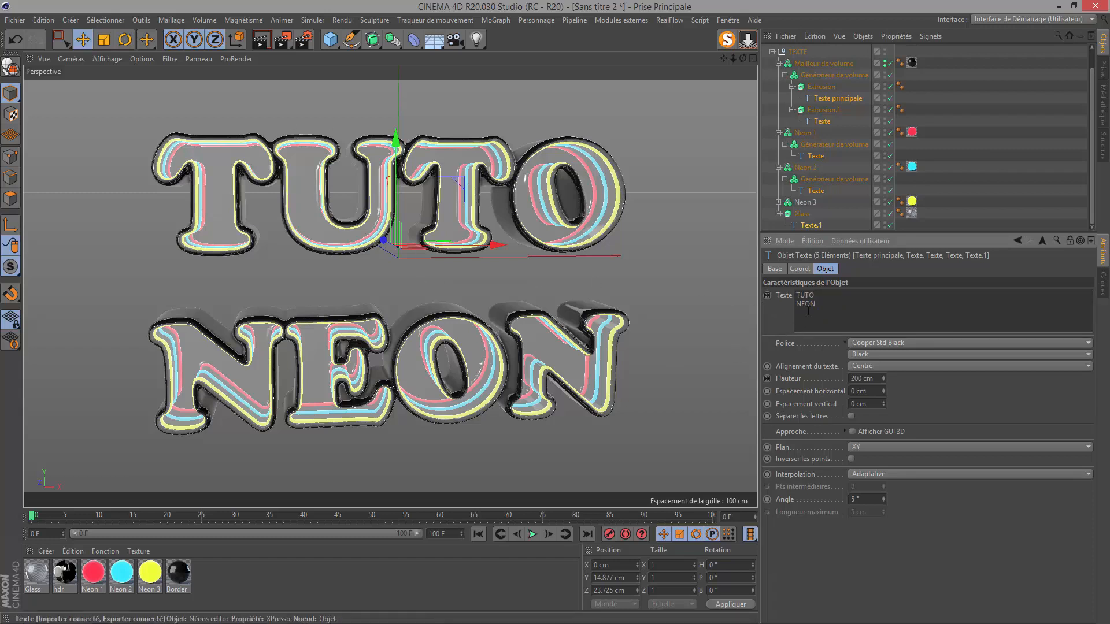
# Step: Set the Text Size to 100 in the XPresso user data and check the properties of the Texte principale spline
pyautogui.scroll(1, 829, 157)
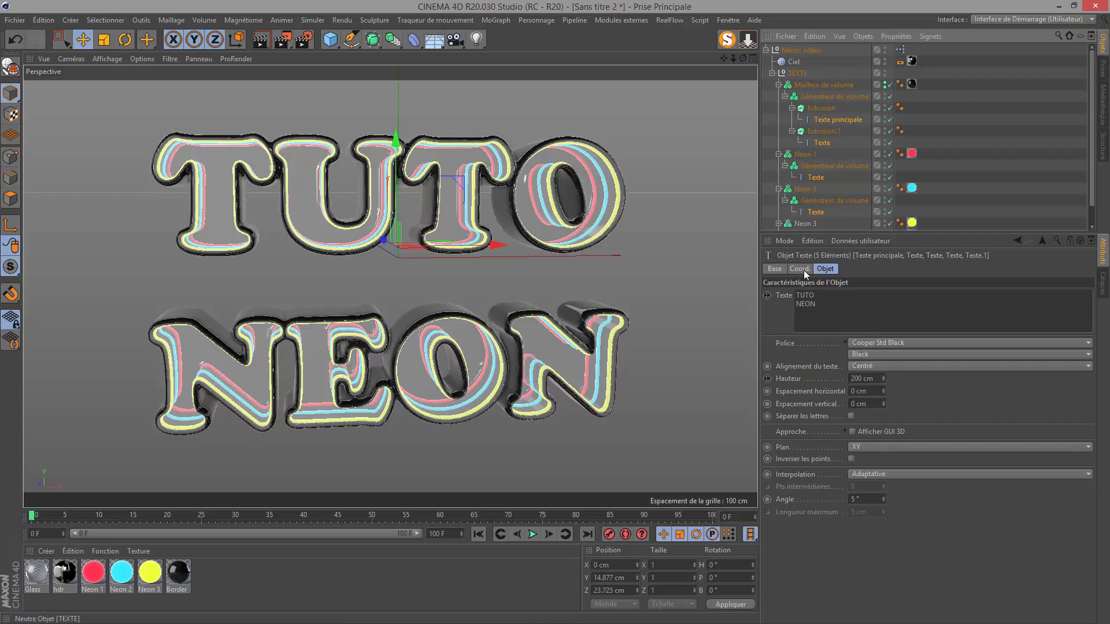
pyautogui.click(900, 50)
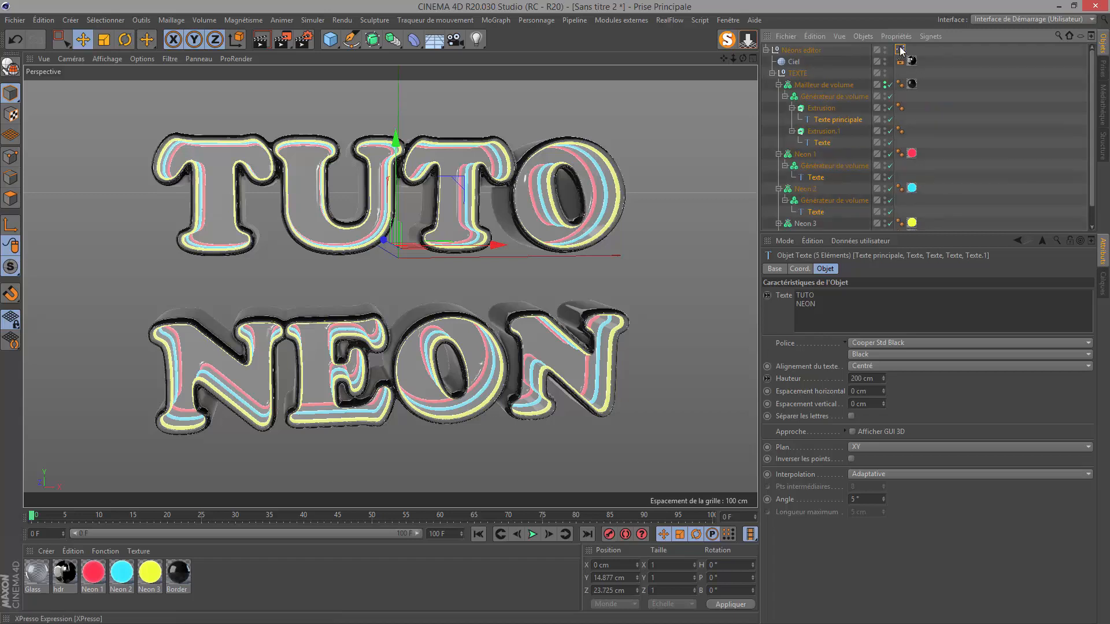
pyautogui.click(838, 319)
pyautogui.hotkey('ctrl', 'a')
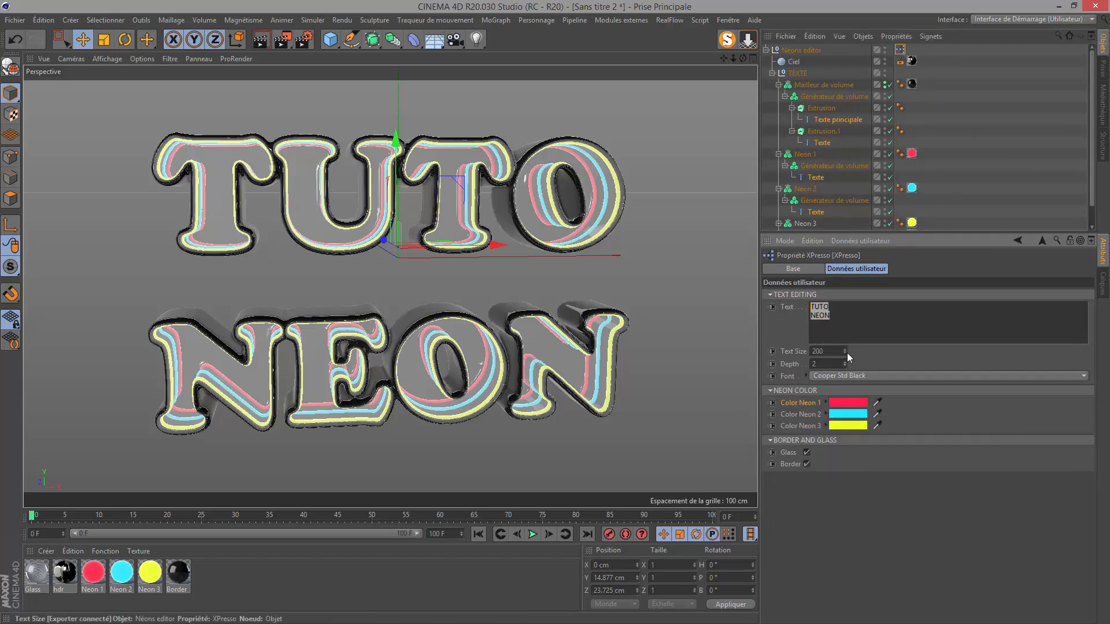
pyautogui.doubleClick(833, 353)
pyautogui.write('100')
pyautogui.press('Return')
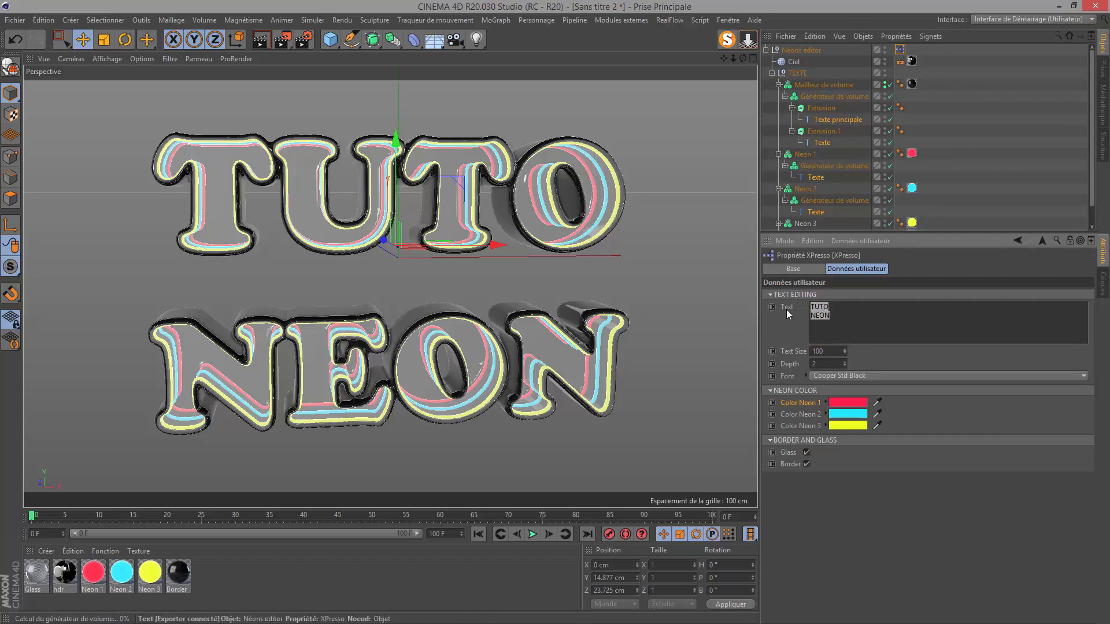
pyautogui.click(838, 120)
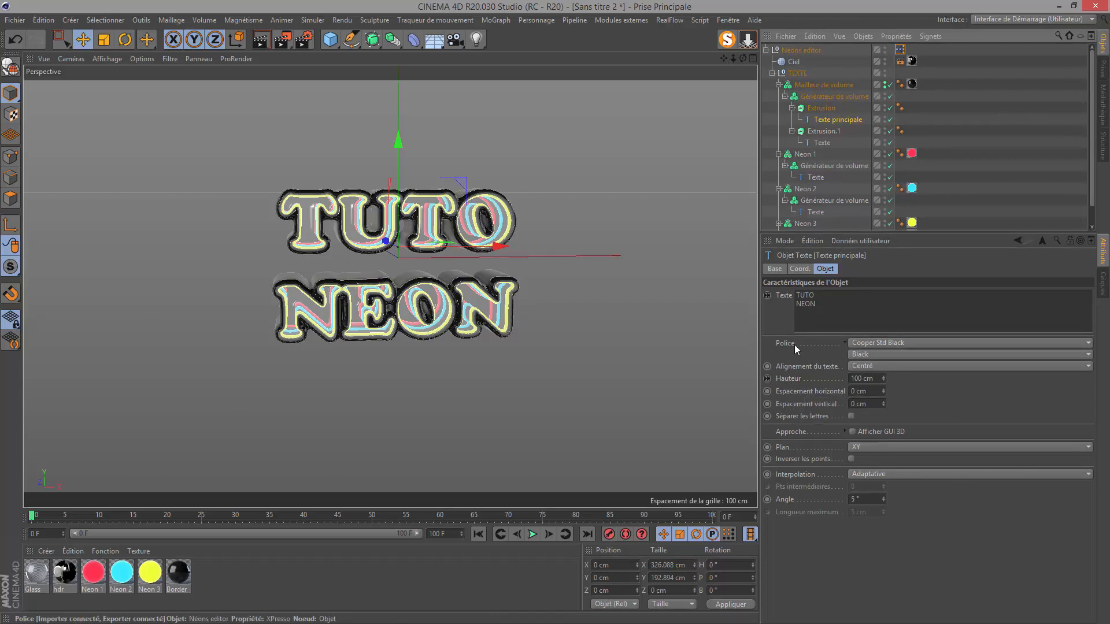
pyautogui.click(901, 51)
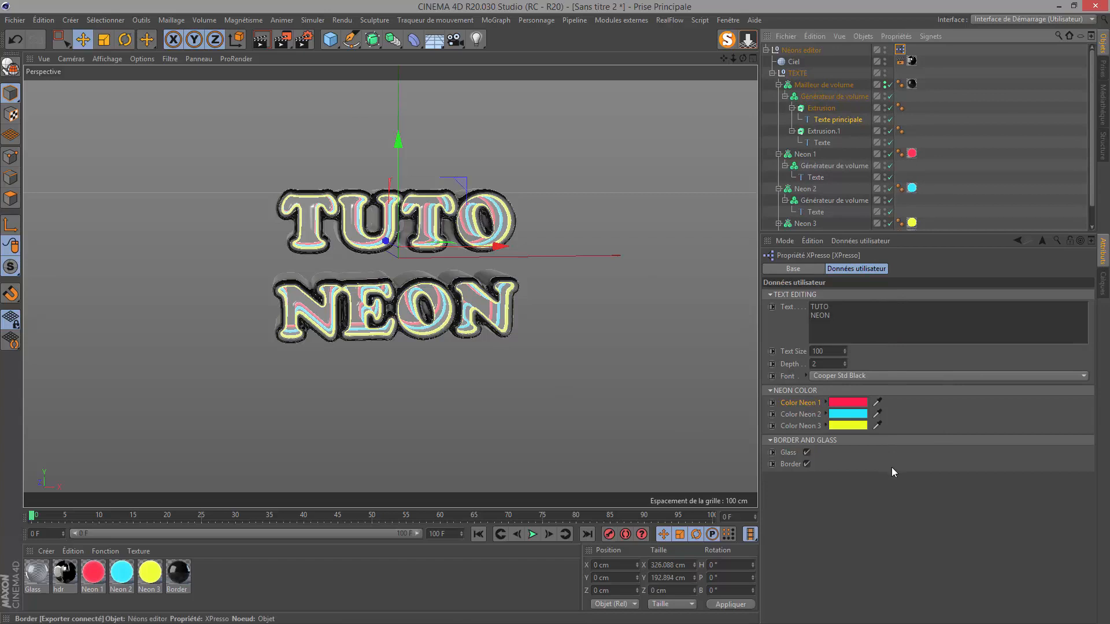
# Step: Examine the finished TUTO NEON render in the picture viewer, zoomed out to 50 %, and close the viewer
pyautogui.click(727, 20)
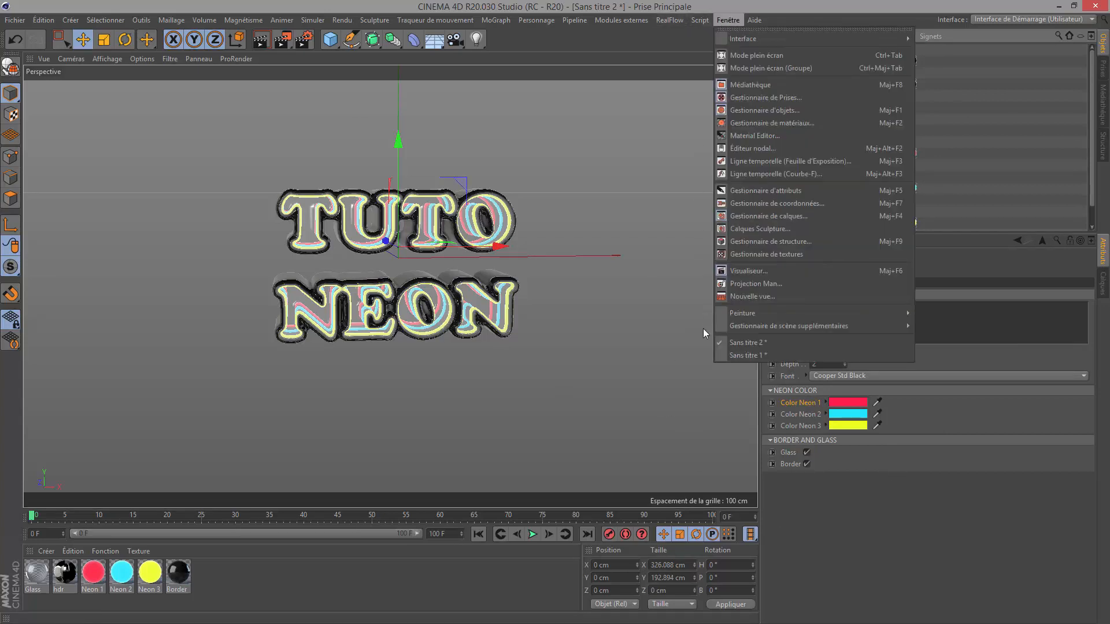
pyautogui.click(748, 270)
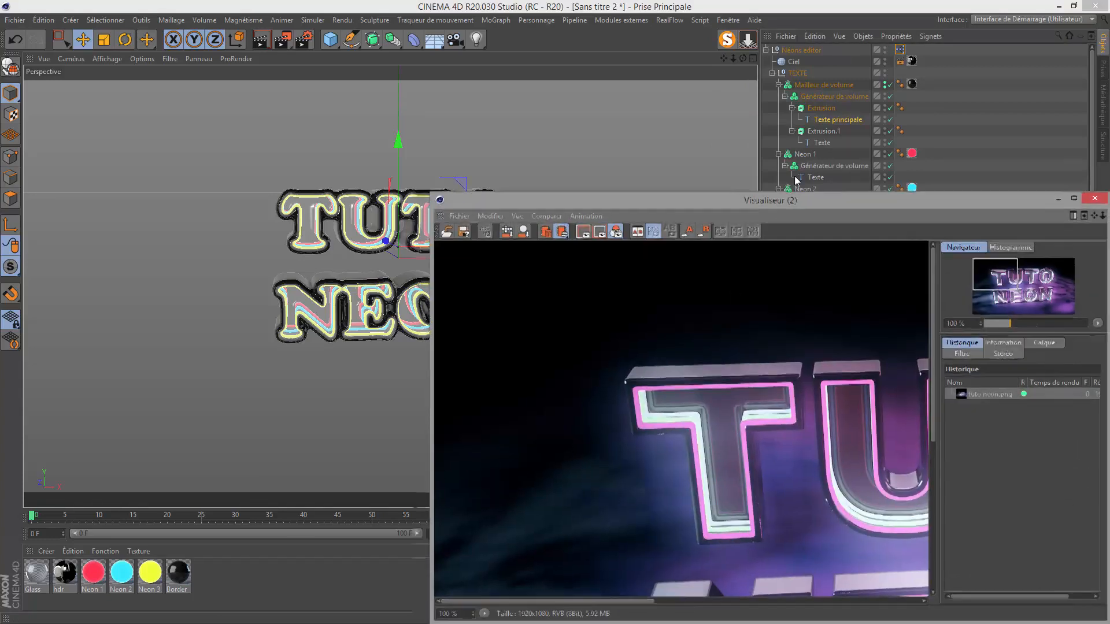
pyautogui.moveTo(835, 209); pyautogui.dragTo(560, 72)
pyautogui.scroll(-2, 499, 300)
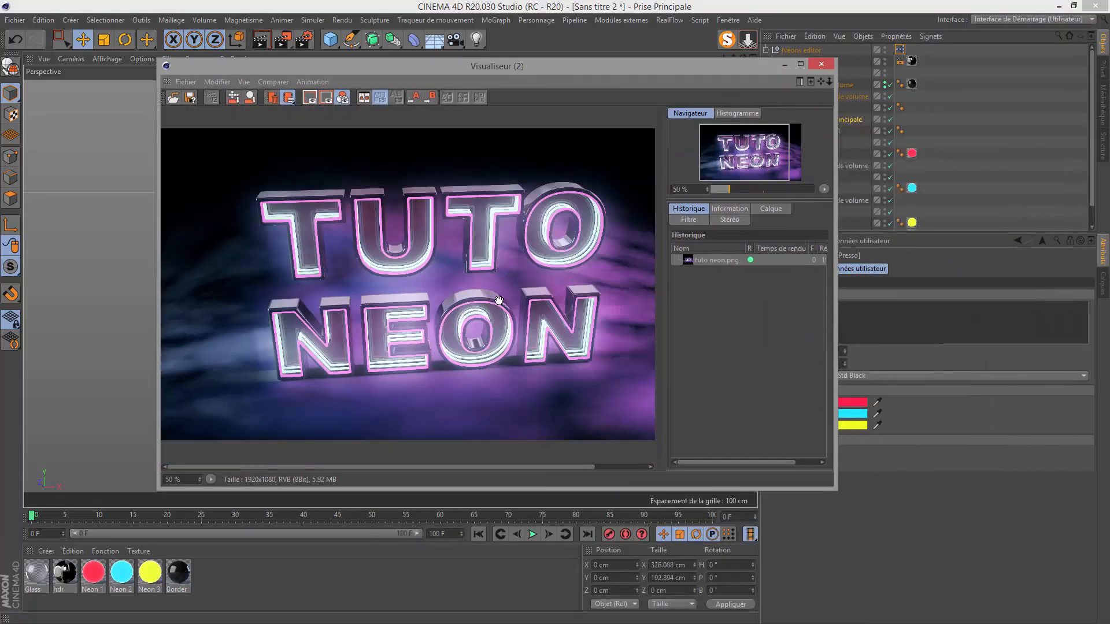
pyautogui.click(821, 65)
# Step: Create a new project and add a text spline reading TUTO on the first line and NEON on the second
pyautogui.click(15, 20)
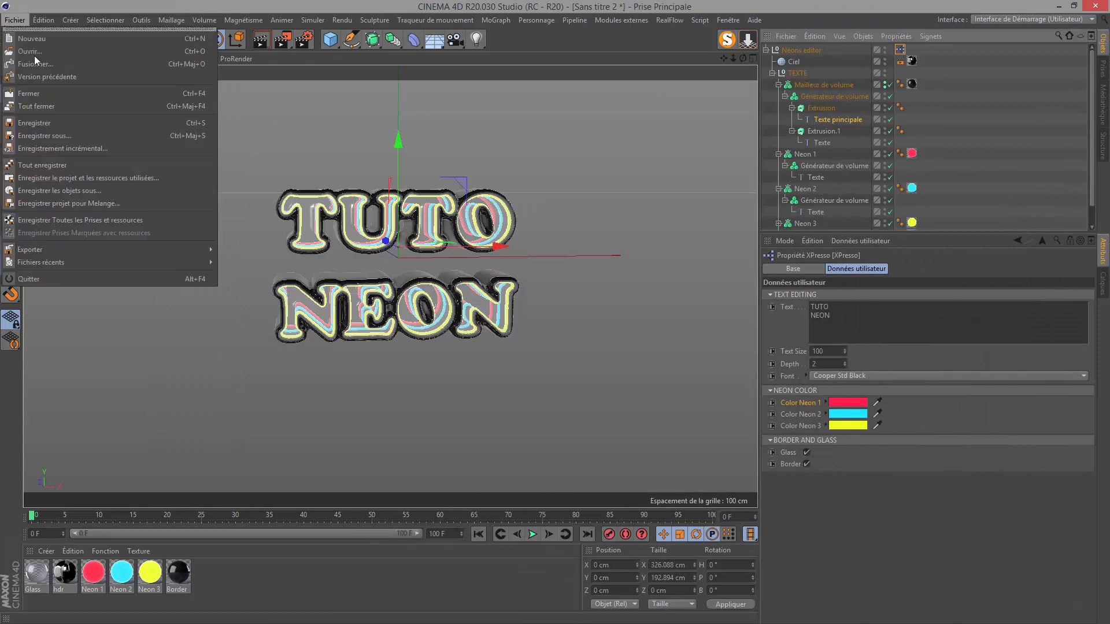
pyautogui.click(30, 38)
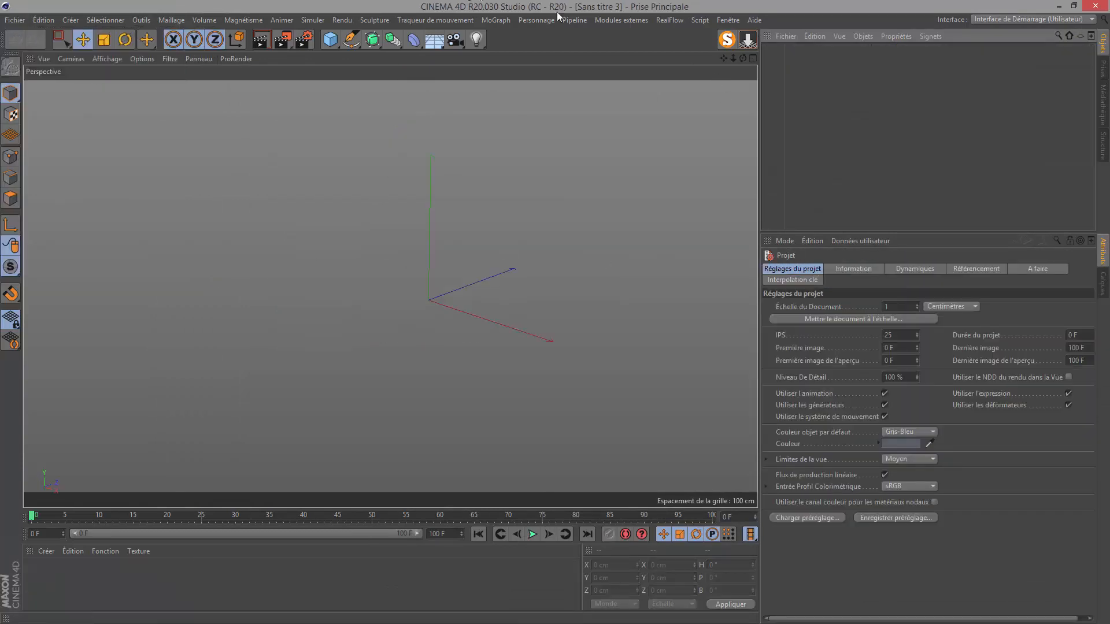
pyautogui.click(351, 41)
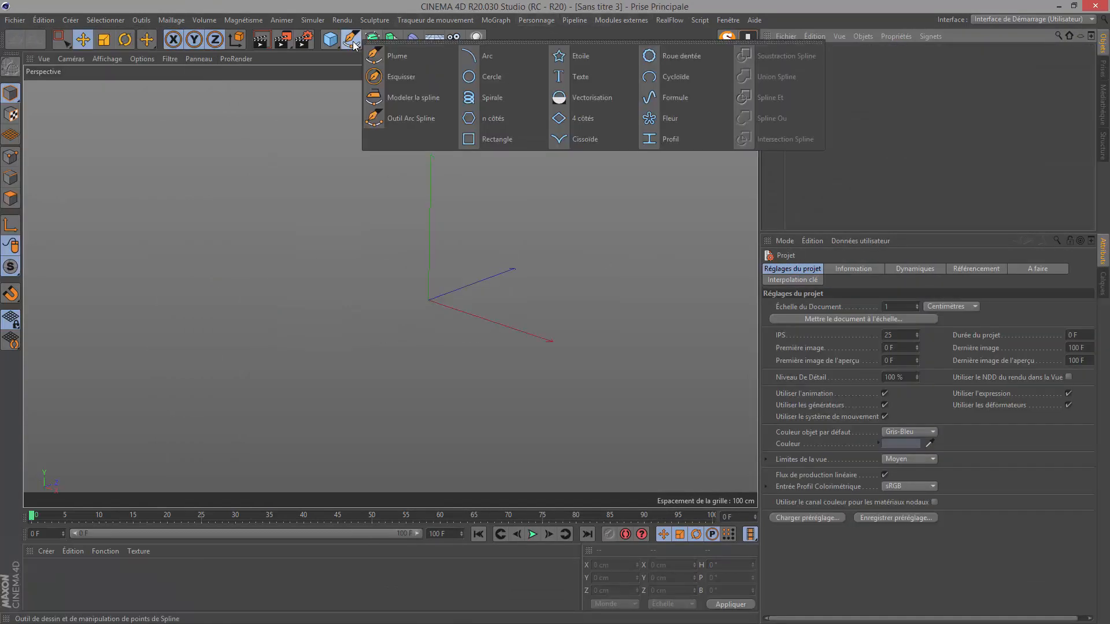
pyautogui.click(594, 78)
pyautogui.doubleClick(830, 309)
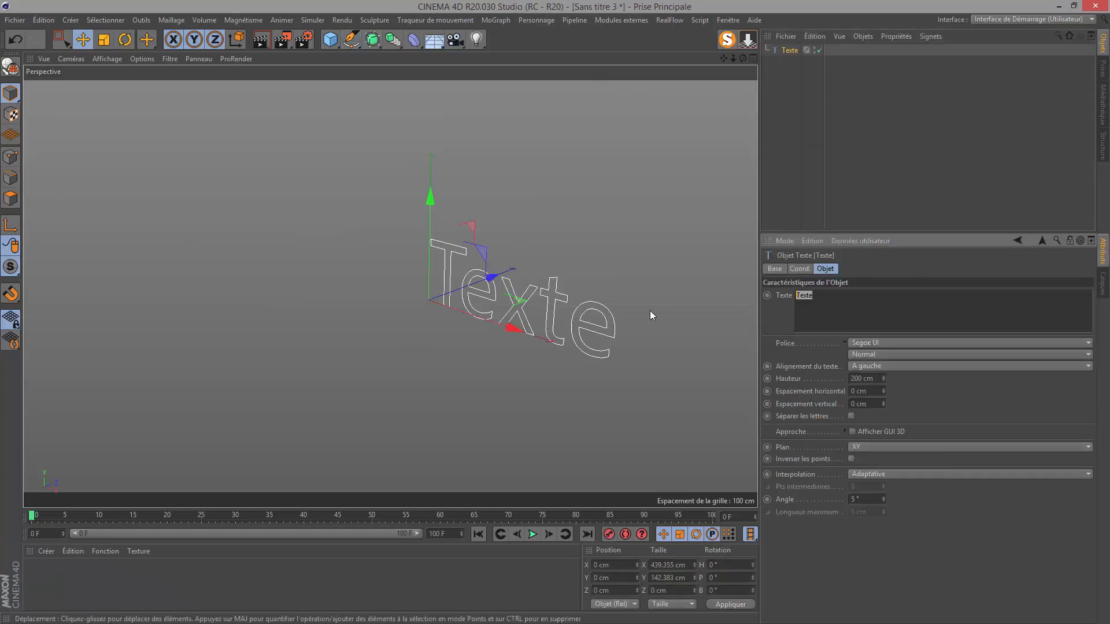
pyautogui.write('TUTO ')
pyautogui.write('NEON')
# Step: Set the text spline's font to Arial Black and its alignment to Centré
pyautogui.click(880, 344)
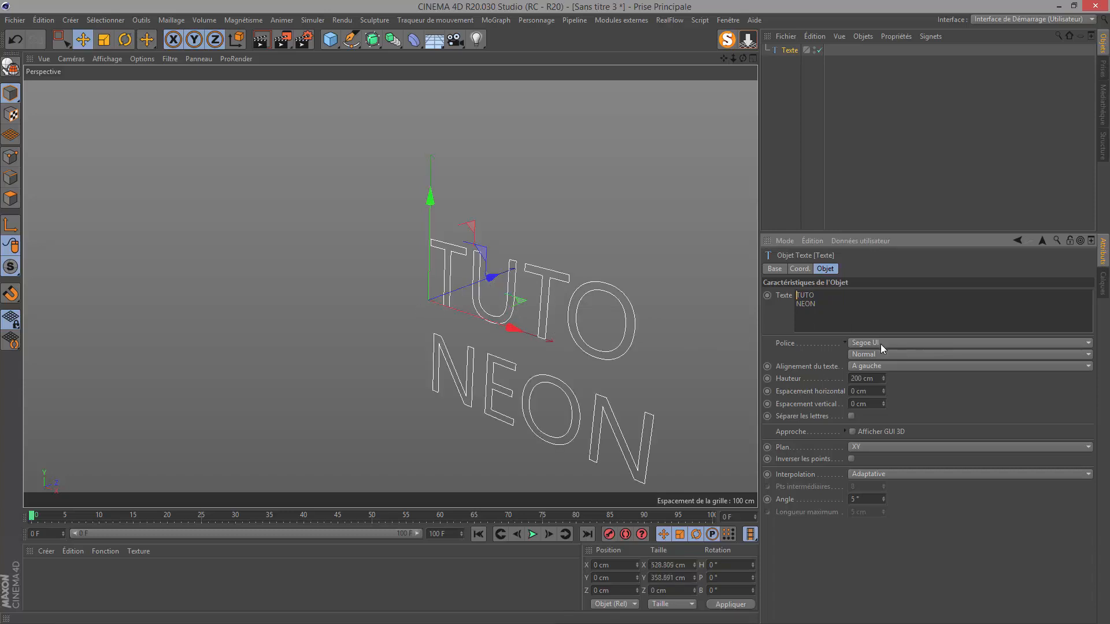
pyautogui.scroll(10, 894, 130)
pyautogui.scroll(10, 893, 130)
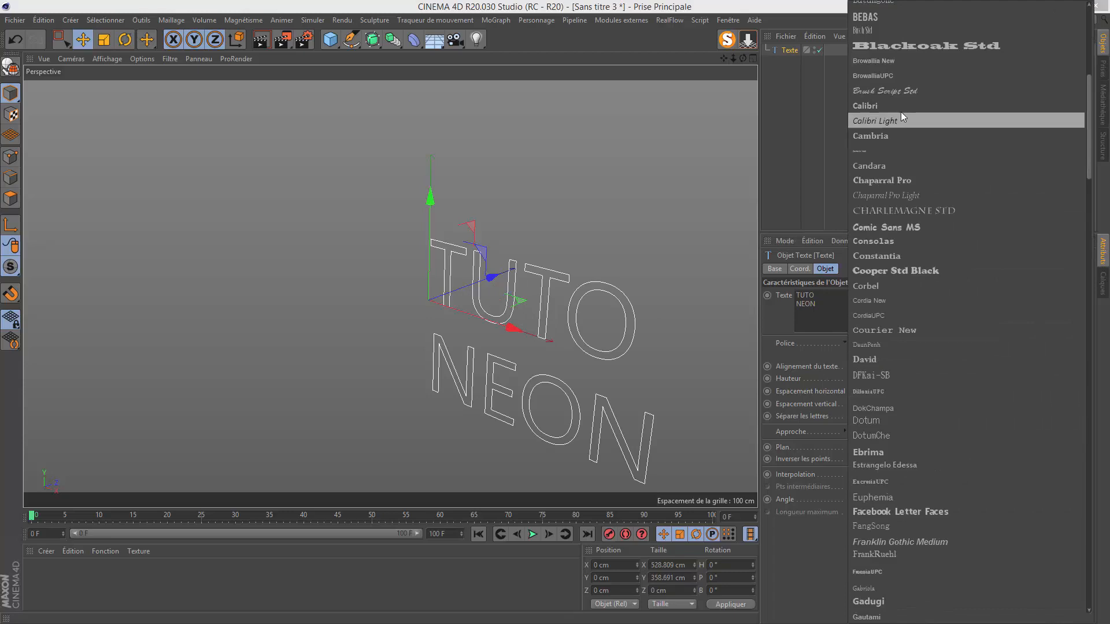
pyautogui.scroll(5, 900, 112)
pyautogui.click(868, 242)
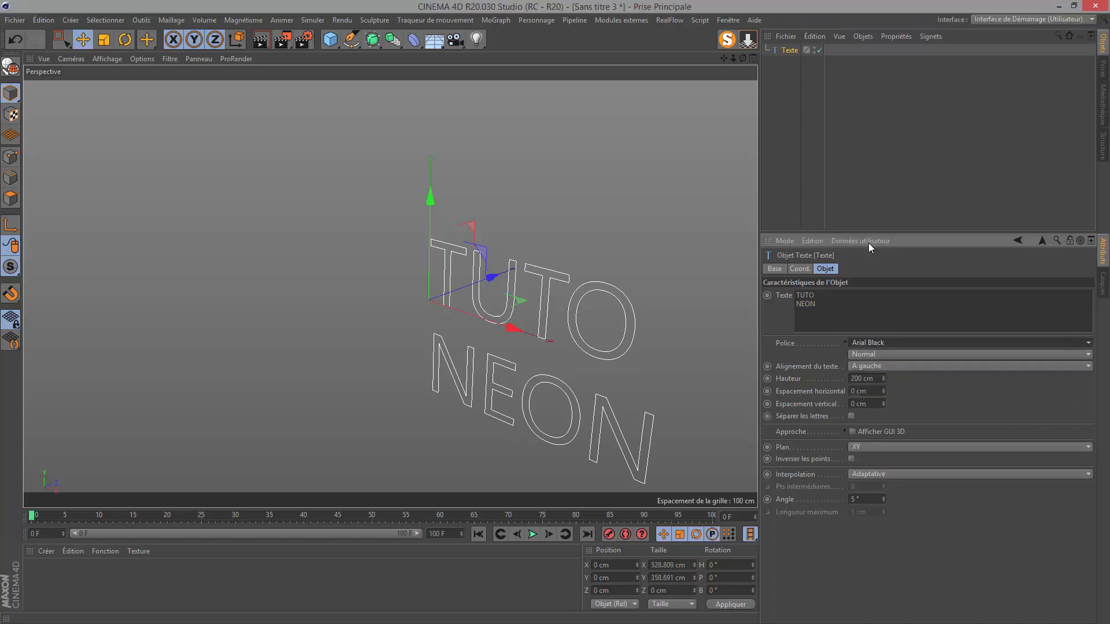
pyautogui.click(866, 368)
pyautogui.click(870, 391)
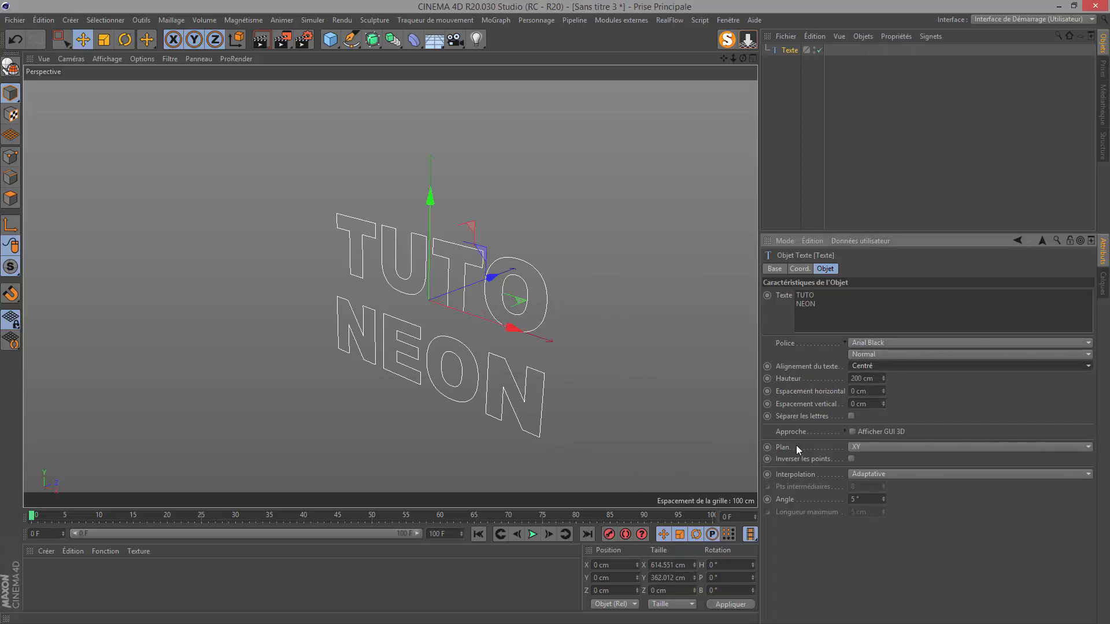
# Step: Drop the text spline onto the floor and make it the child of a new Extrusion object
pyautogui.click(748, 41)
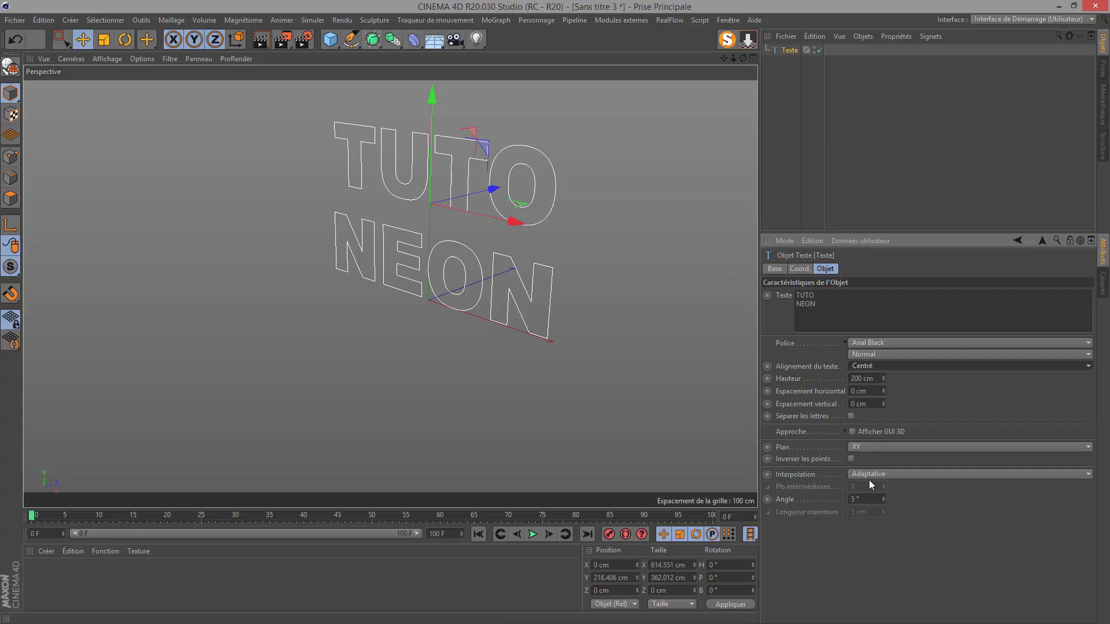
pyautogui.click(372, 40)
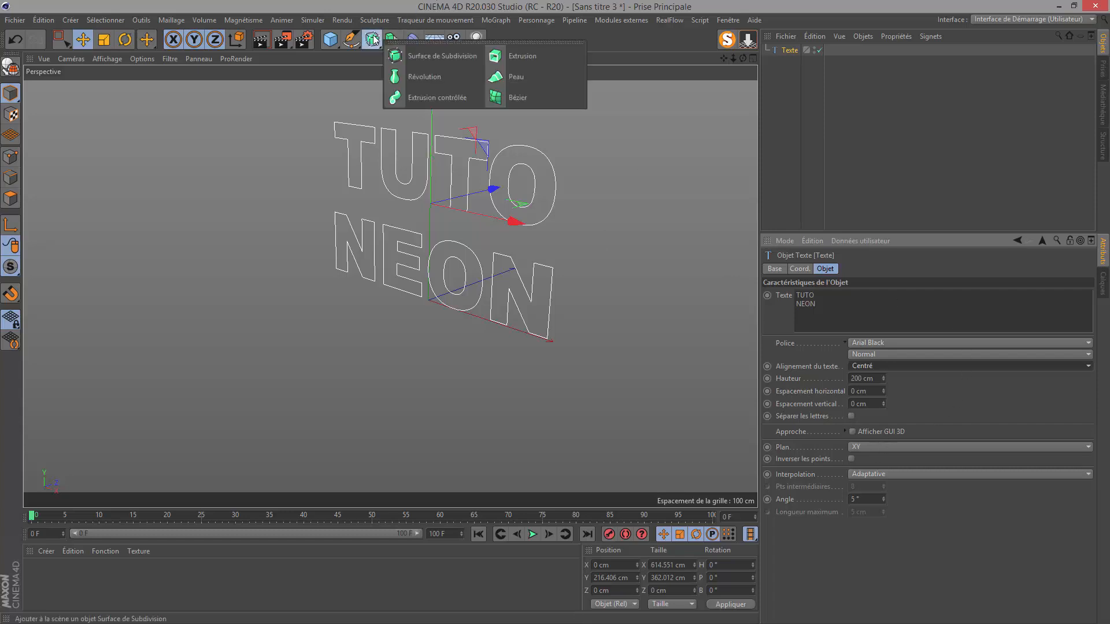
pyautogui.click(535, 55)
pyautogui.moveTo(795, 61); pyautogui.dragTo(801, 52)
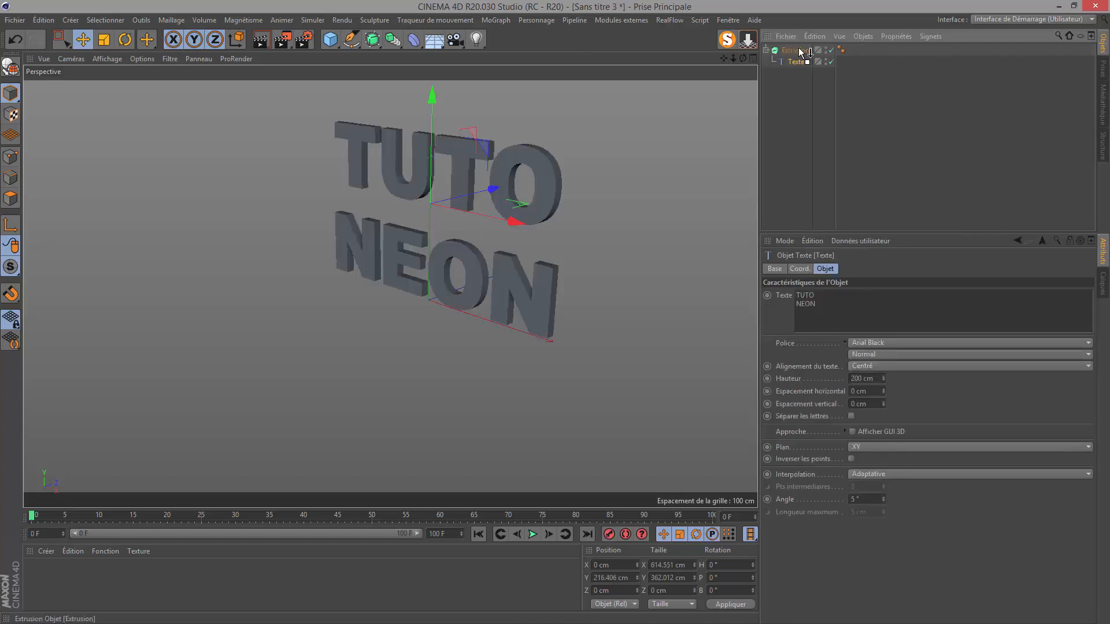
# Step: Set the Extrusion's Z movement to 60 cm to deepen the letters
pyautogui.click(801, 52)
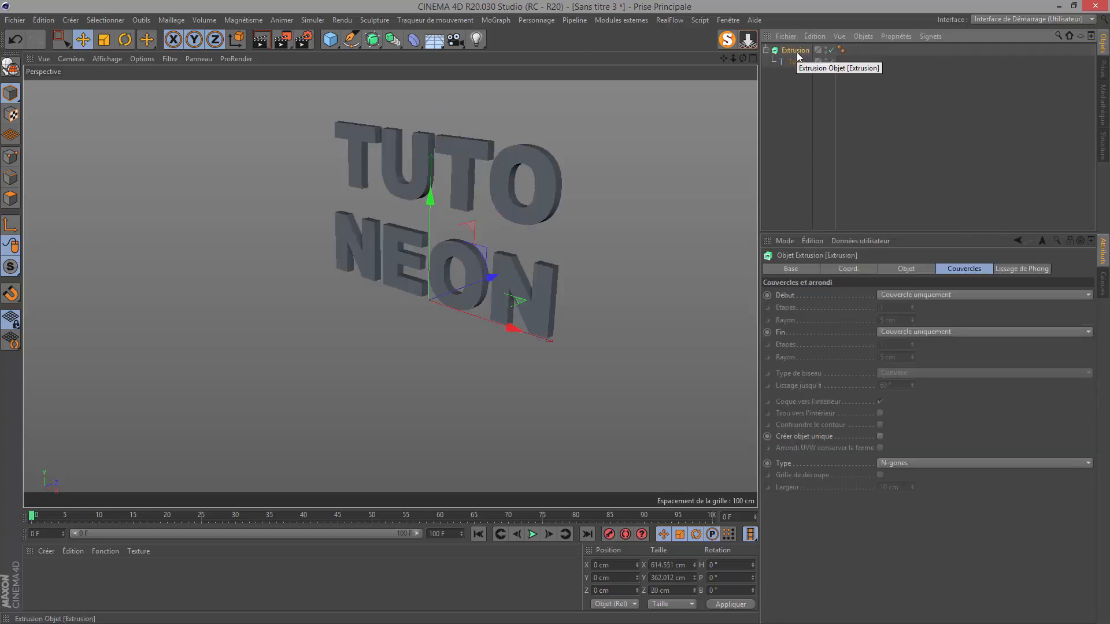
pyautogui.click(911, 270)
pyautogui.click(949, 298)
pyautogui.write('60')
pyautogui.press('Return')
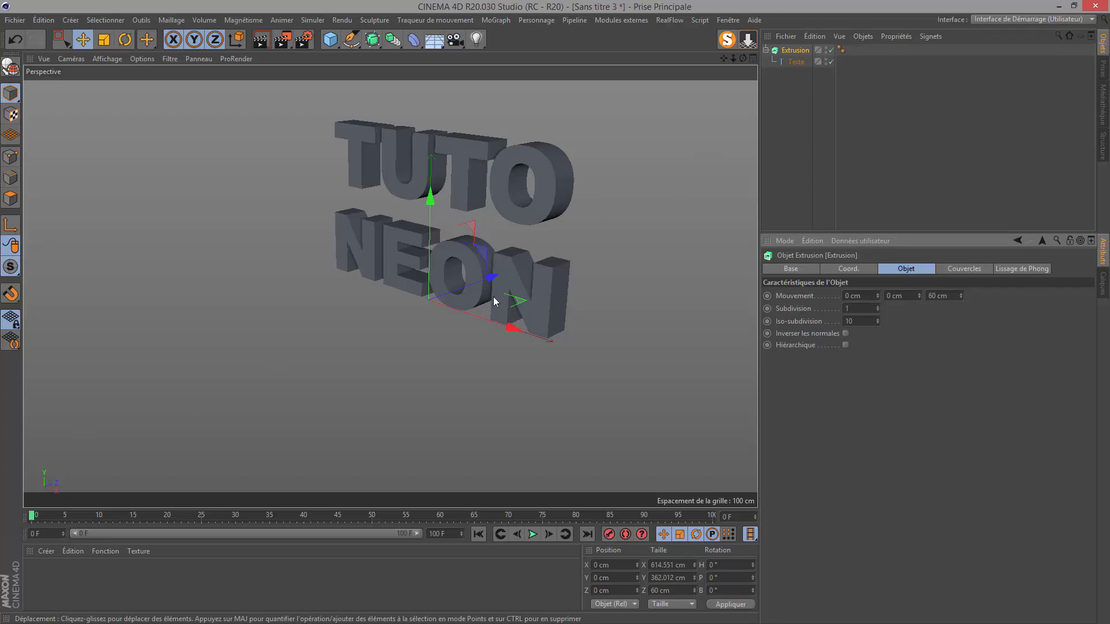
# Step: Reopen the reference render in the picture viewer, examine the neon letters up close at 90 %, and minimise the viewer
pyautogui.click(726, 20)
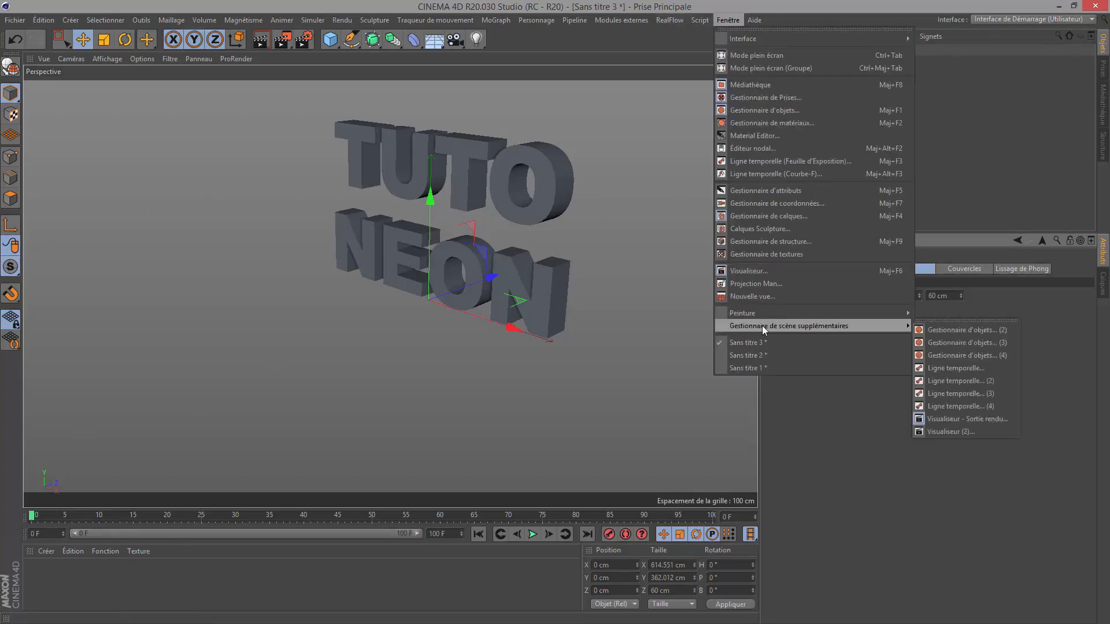
pyautogui.click(754, 272)
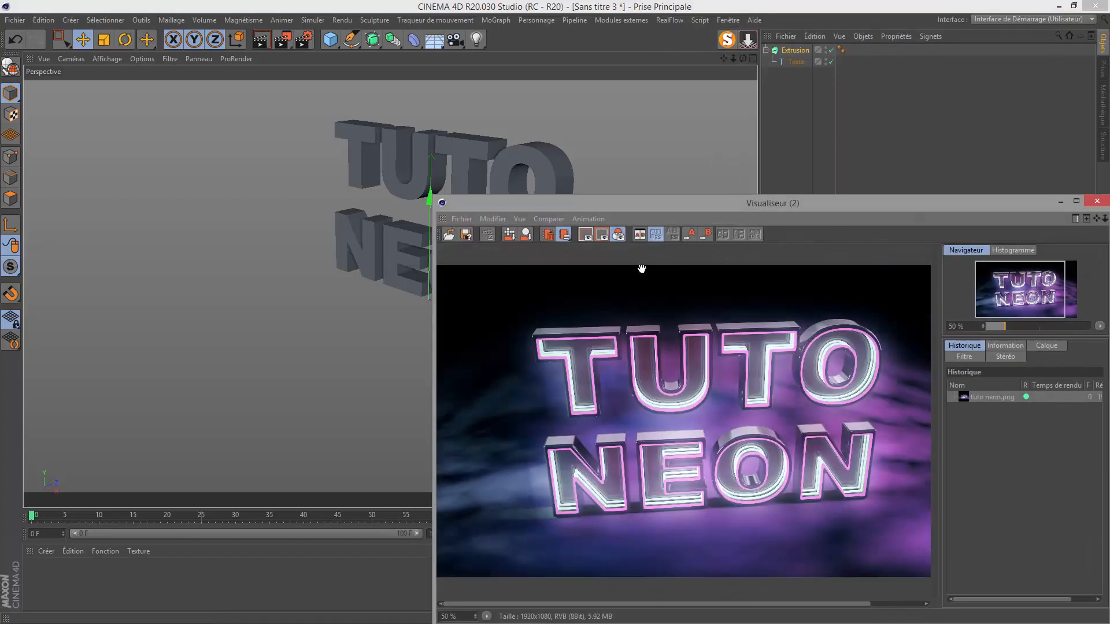
pyautogui.scroll(2, 697, 443)
pyautogui.scroll(3, 696, 443)
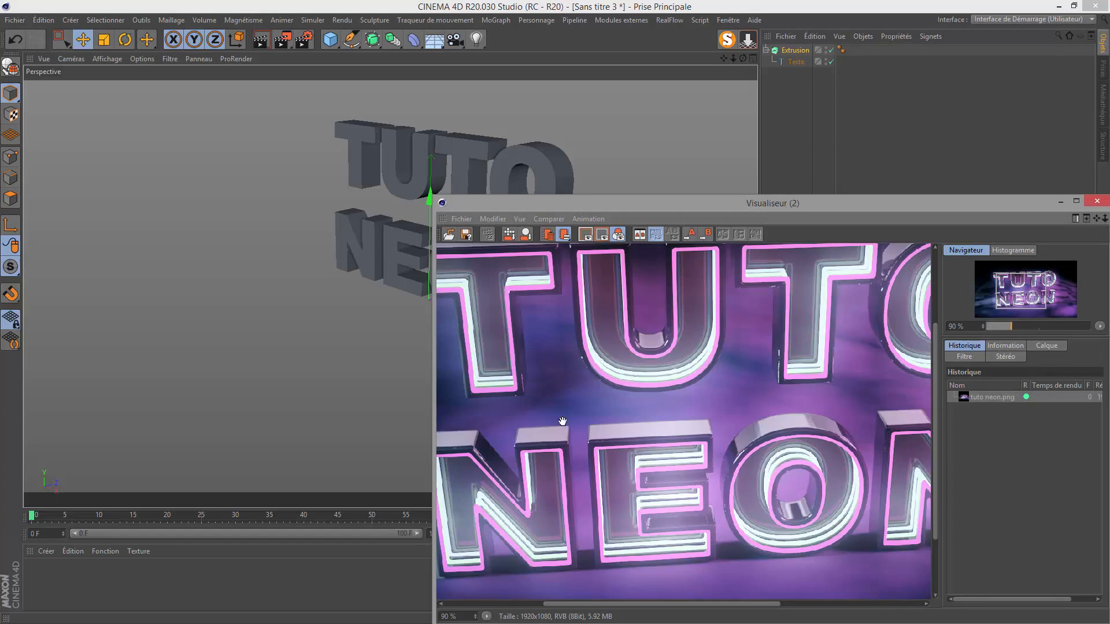
pyautogui.click(1061, 202)
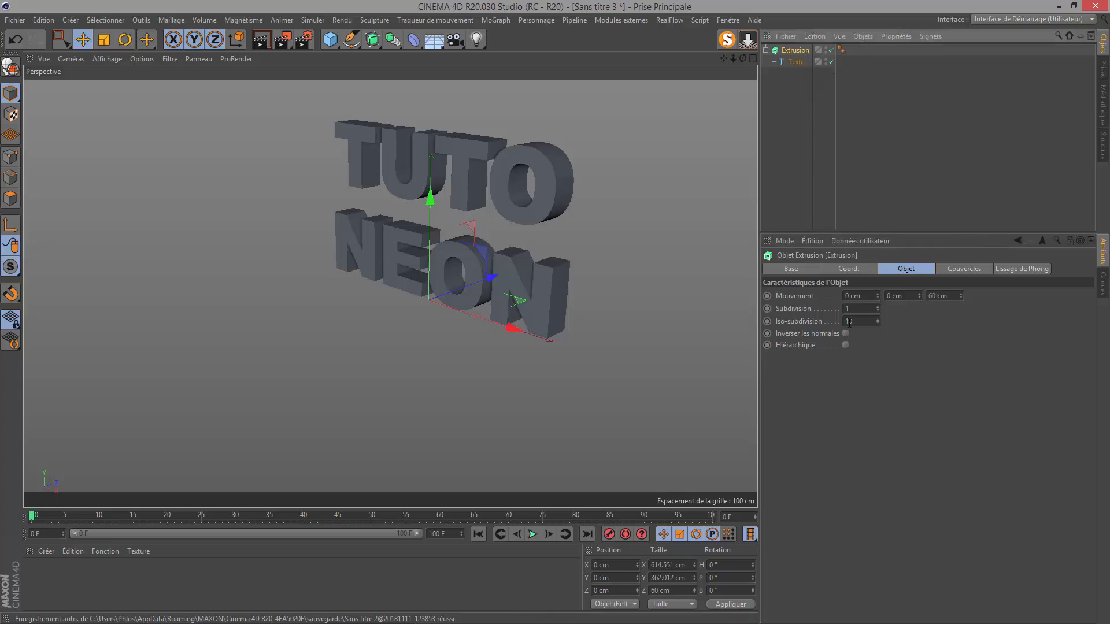
# Step: Set both the start and end caps of the Extrusion to Couvercle et biseau
pyautogui.click(957, 269)
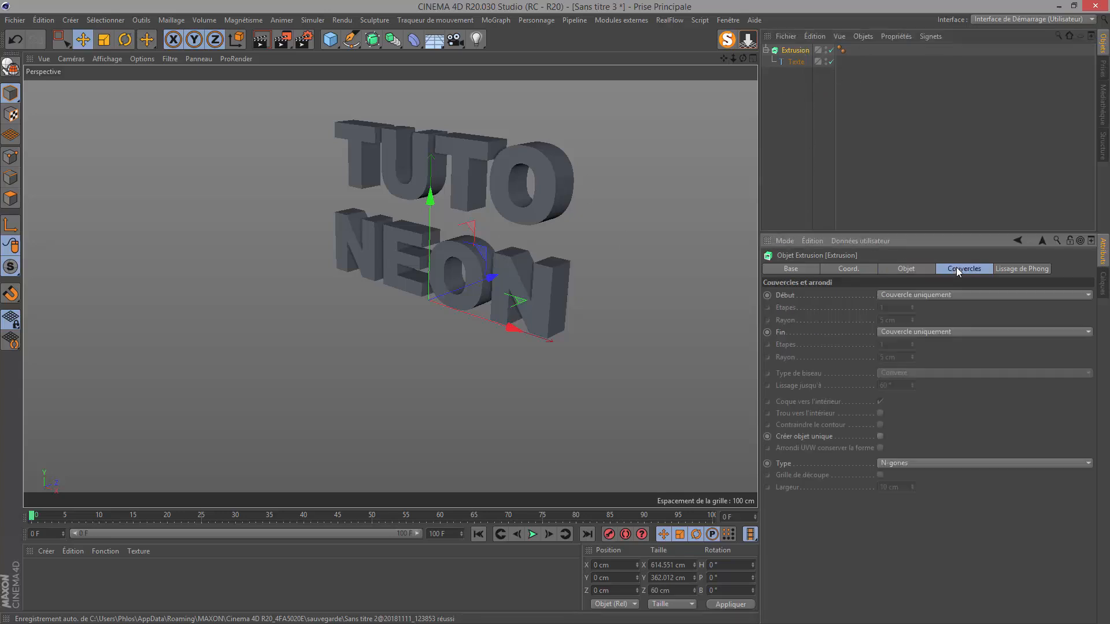
pyautogui.click(898, 296)
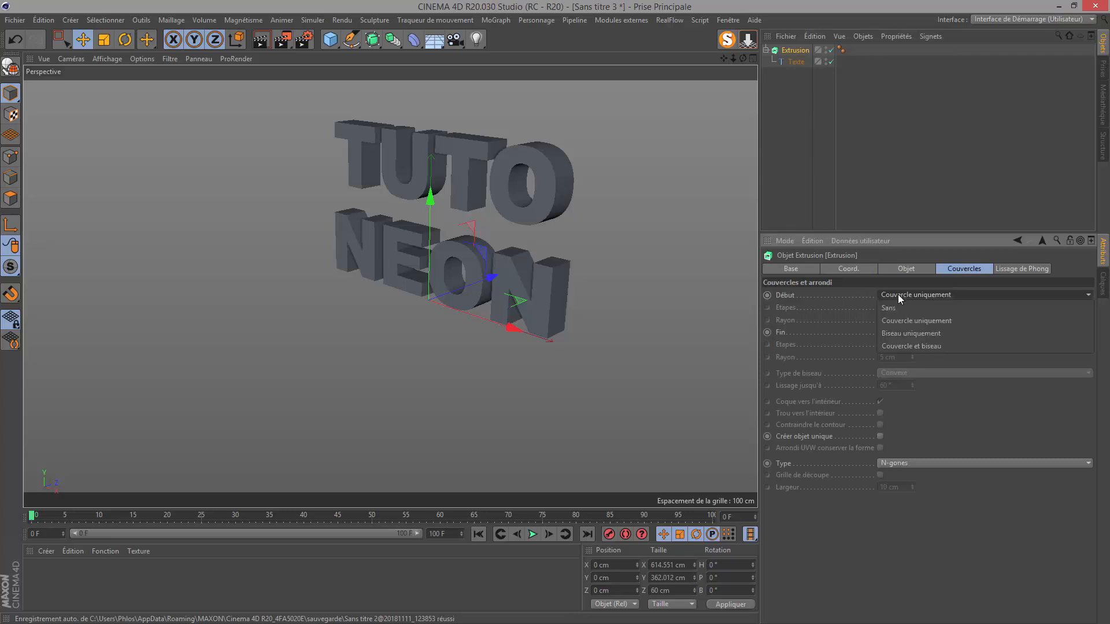
pyautogui.click(899, 345)
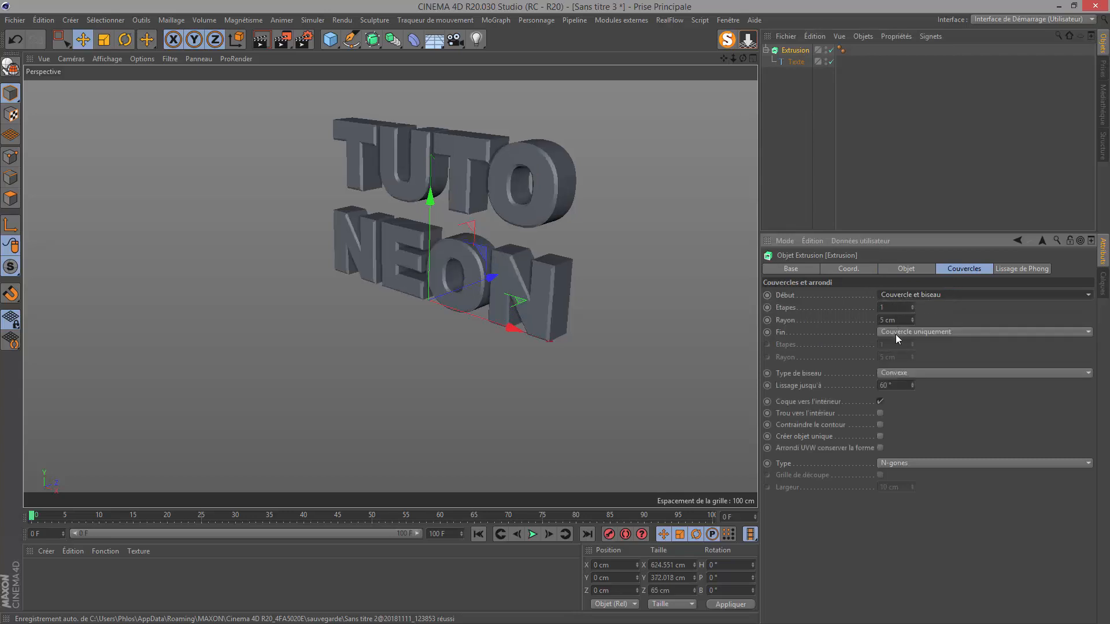
pyautogui.click(896, 334)
pyautogui.click(899, 383)
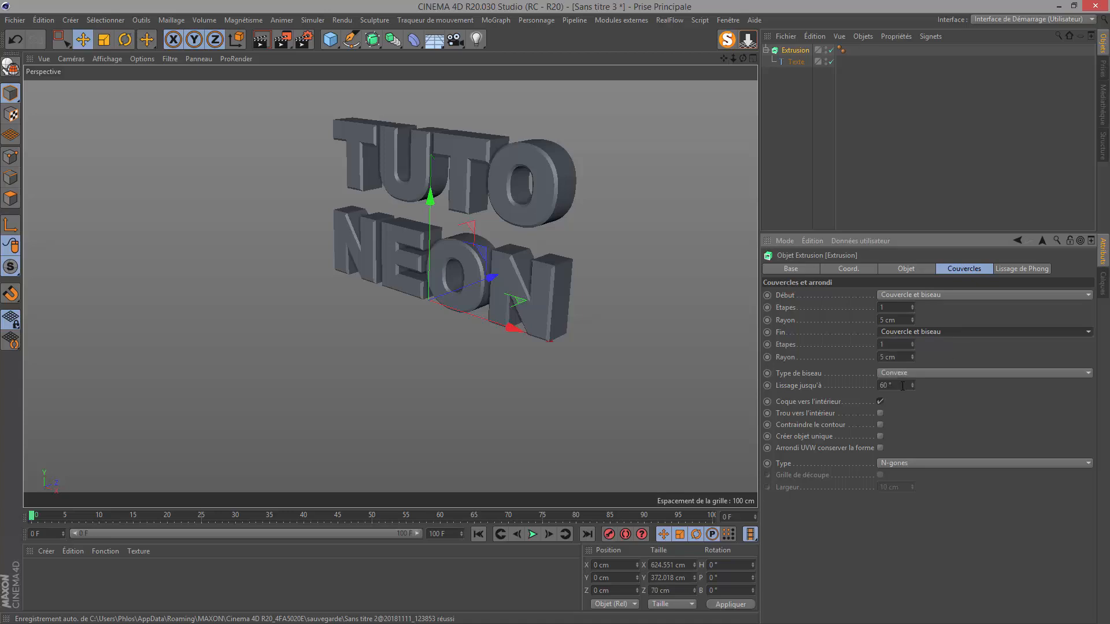
# Step: Give the start and end bevels of the Extrusion 5 steps and a radius of 8 cm
pyautogui.click(890, 307)
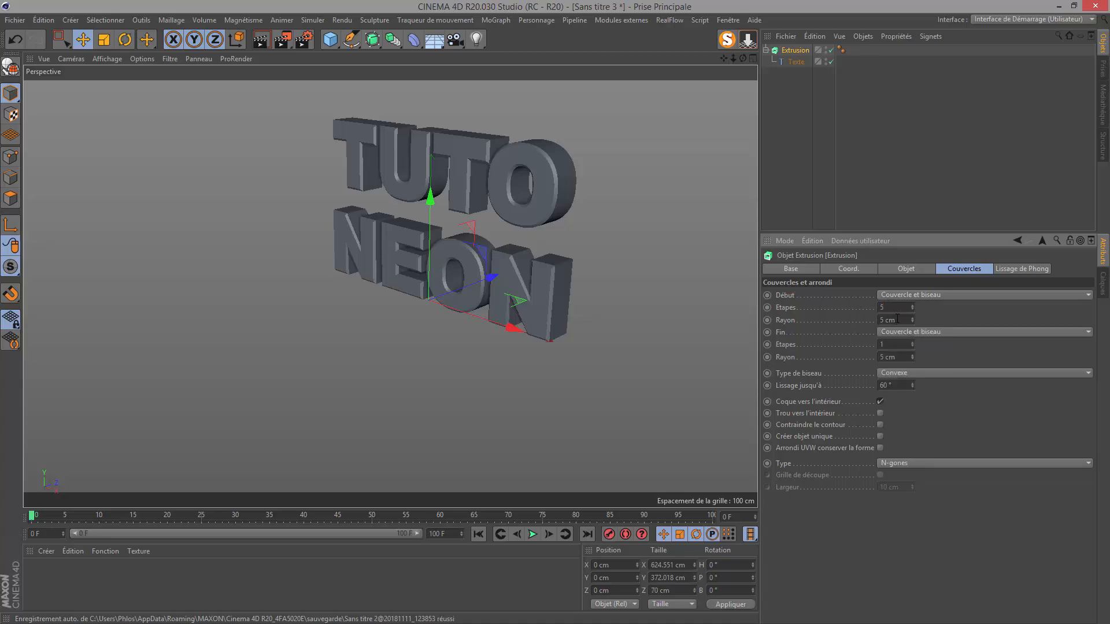
pyautogui.click(894, 320)
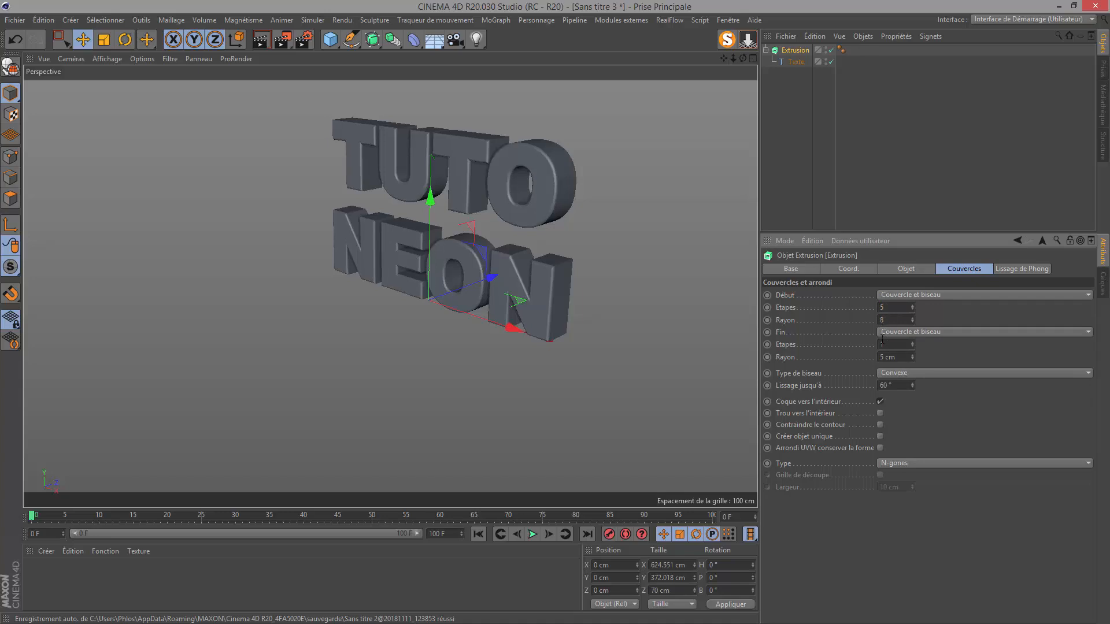
pyautogui.write('5')
pyautogui.moveTo(897, 356); pyautogui.dragTo(875, 357)
pyautogui.write('8')
pyautogui.click(958, 356)
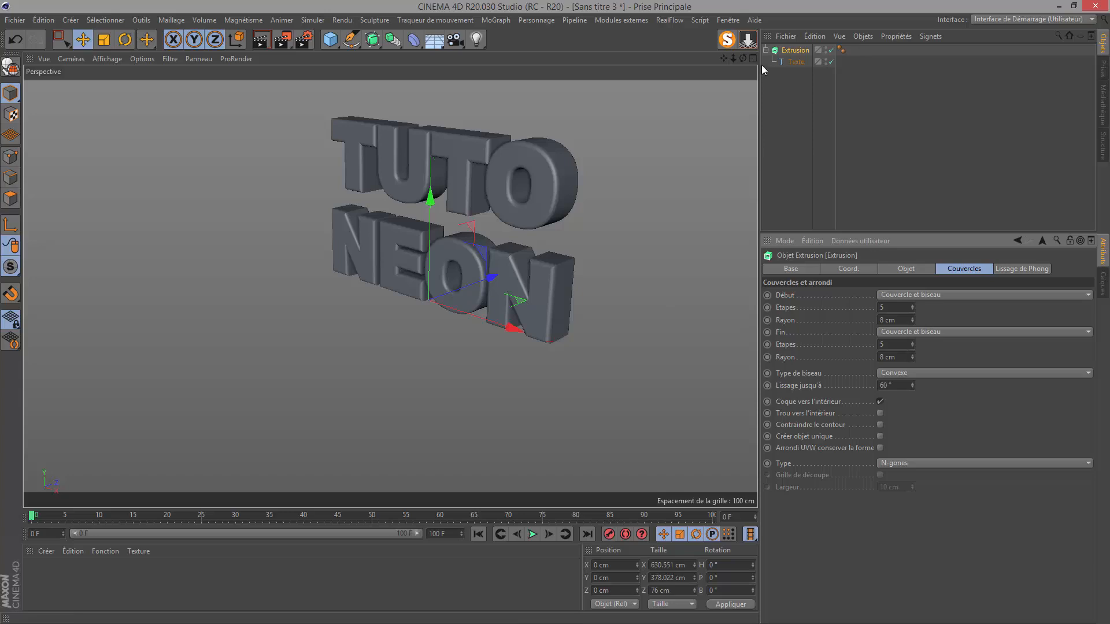
# Step: Add a Générateur de volume and a Mailleur de volume, nesting the Extrusion in the generator and the generator in the mesher
pyautogui.moveTo(746, 60); pyautogui.dragTo(744, 89)
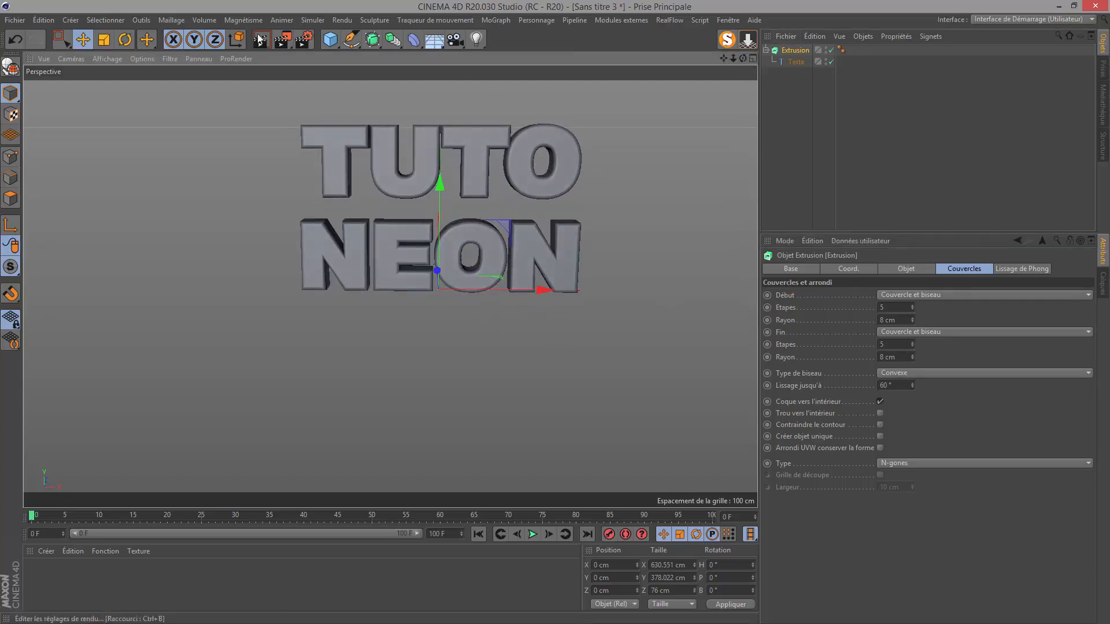
pyautogui.click(203, 20)
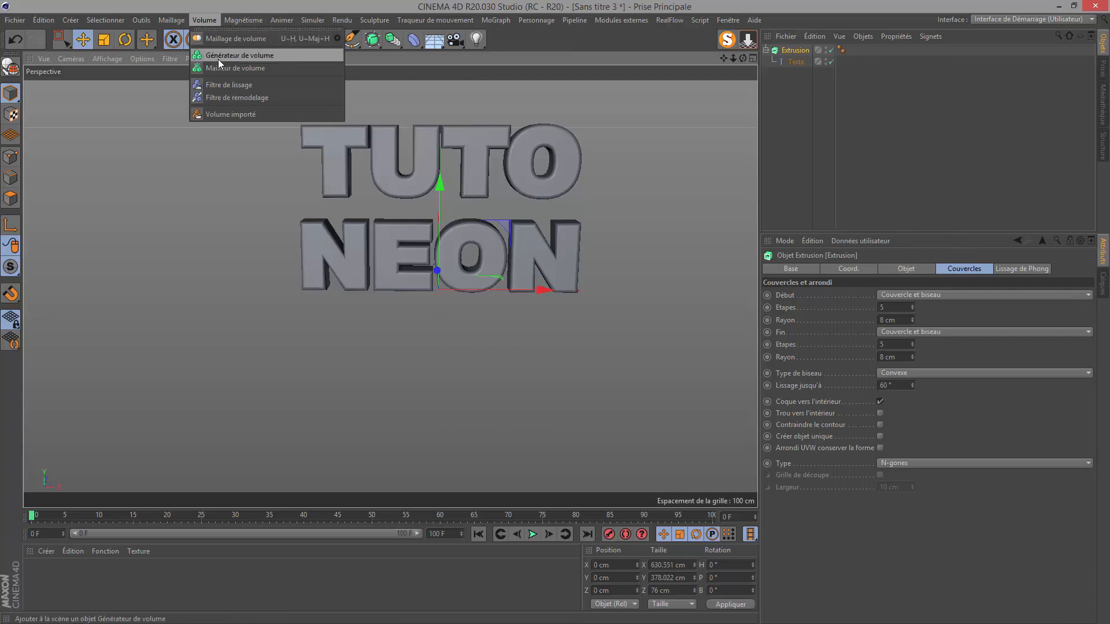
pyautogui.click(219, 60)
pyautogui.click(211, 21)
pyautogui.click(216, 69)
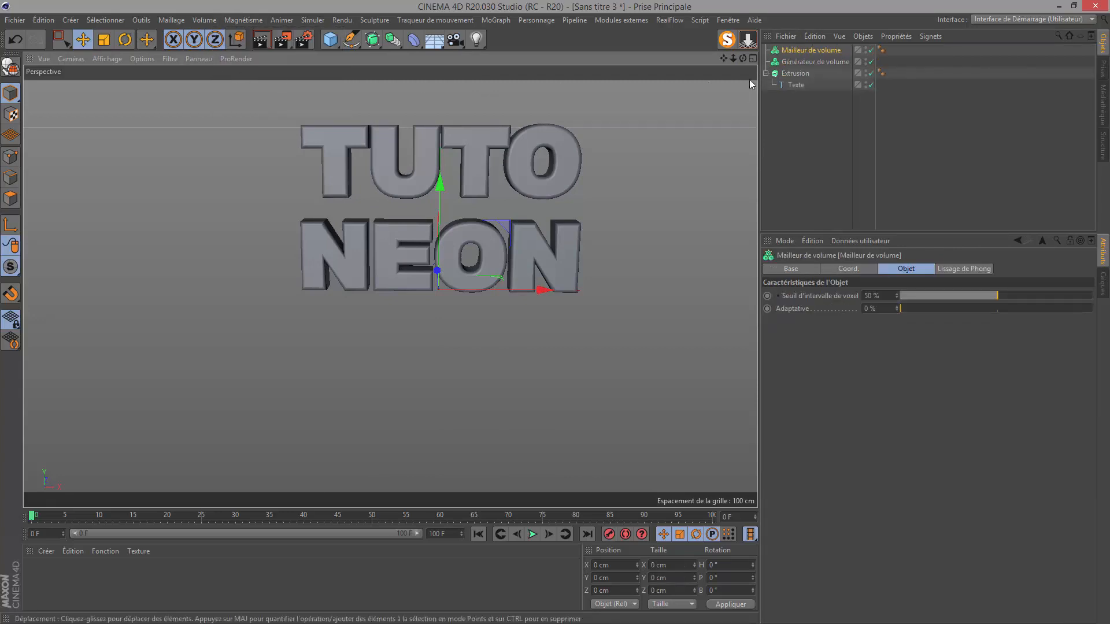
pyautogui.moveTo(809, 62)
pyautogui.mouseDown()
pyautogui.moveTo(805, 74)
pyautogui.moveTo(812, 63)
pyautogui.mouseUp()
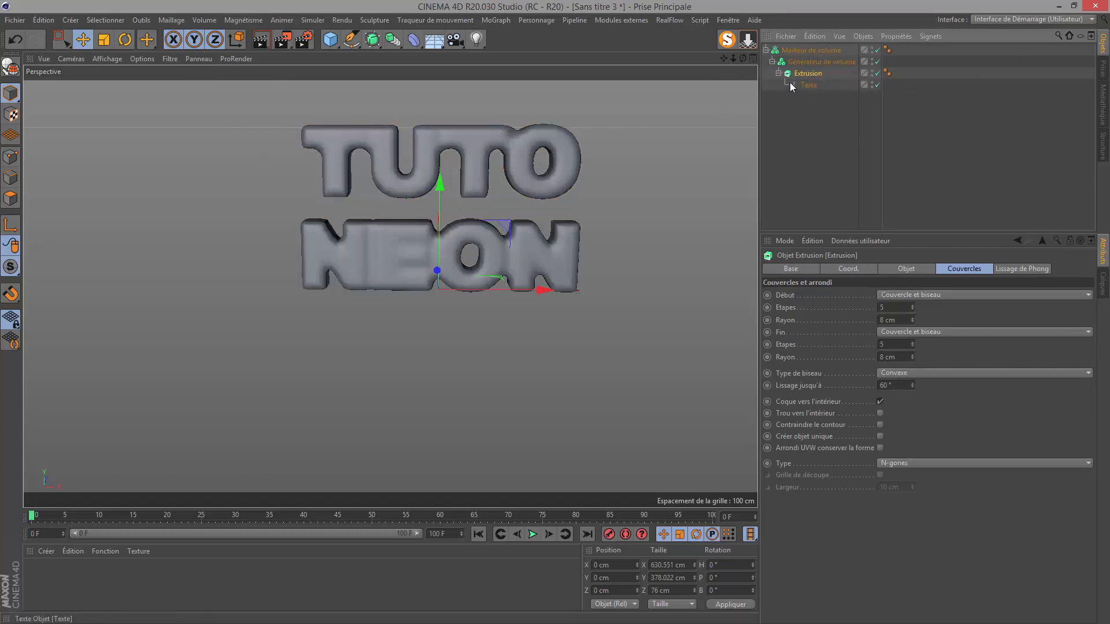
# Step: Set the voxel size of the Générateur de volume to 2 cm
pyautogui.click(812, 62)
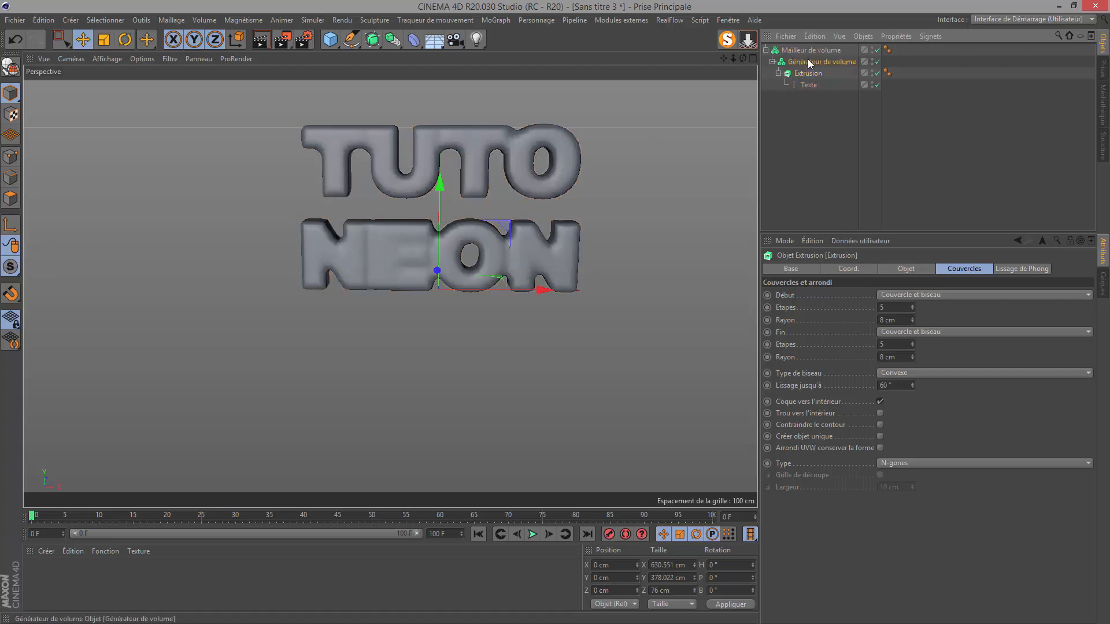
pyautogui.click(852, 306)
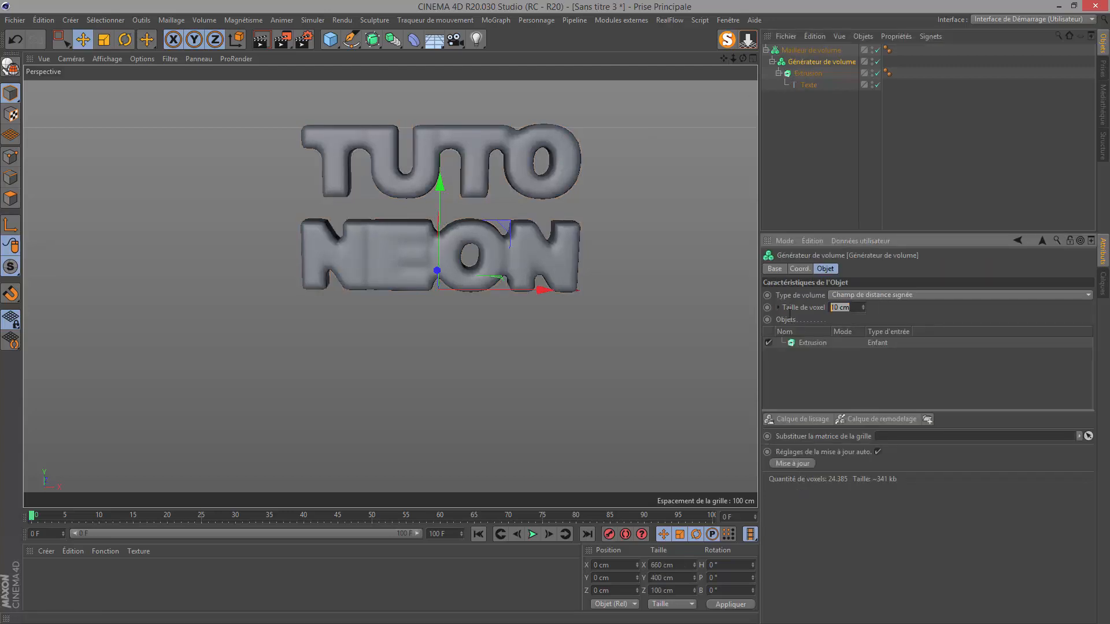
pyautogui.write('2')
pyautogui.press('Return')
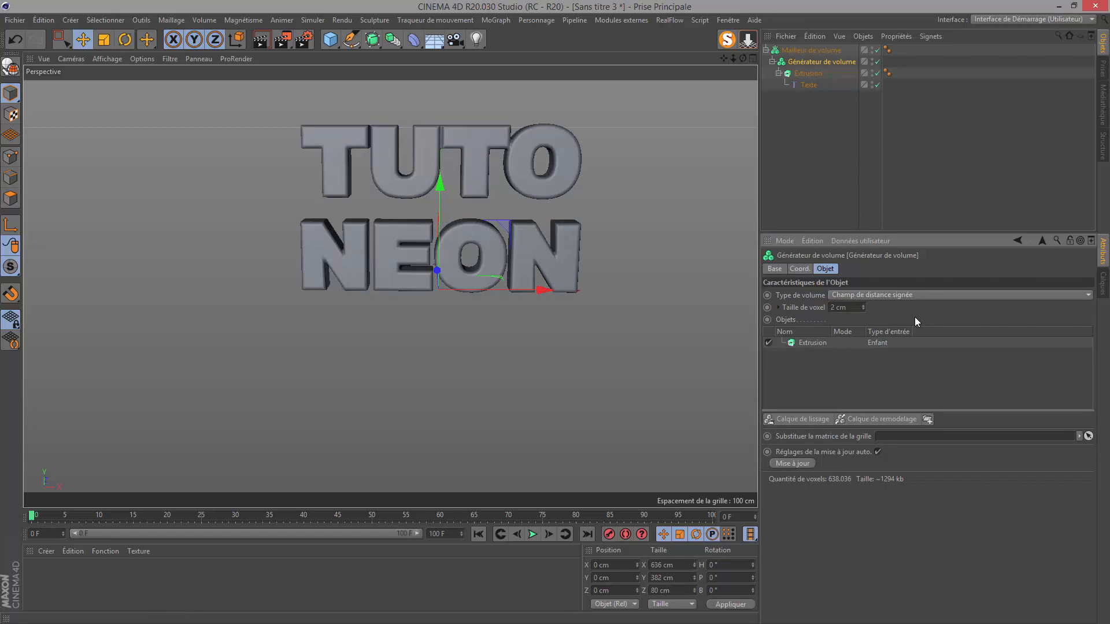
# Step: Increase the text spline's horizontal spacing to 10 cm so the letters separate
pyautogui.scroll(5, 523, 168)
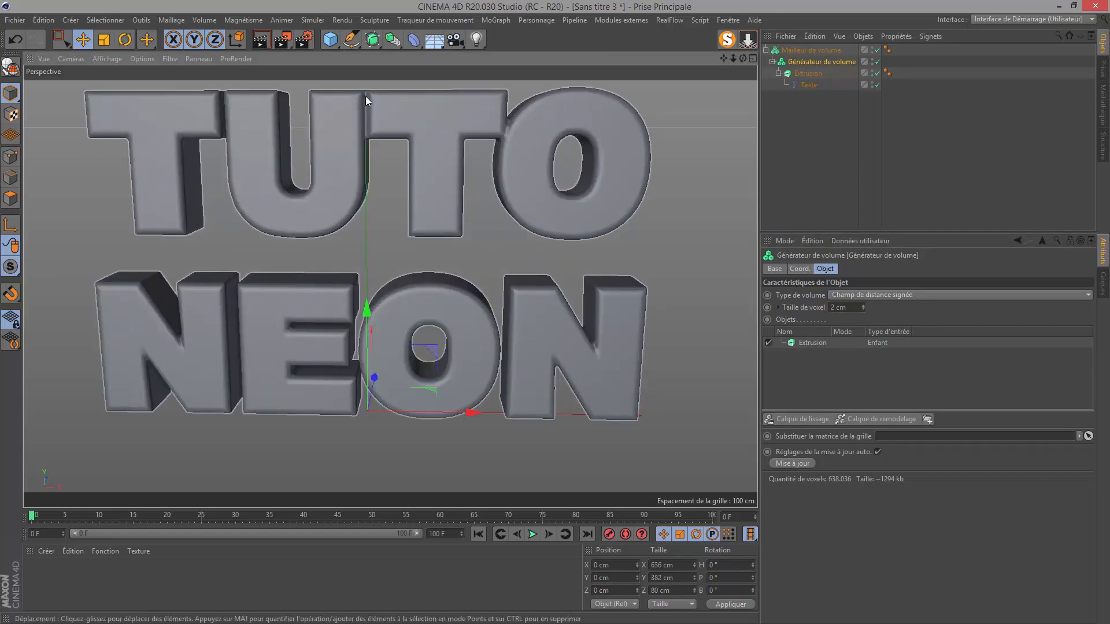
pyautogui.click(806, 85)
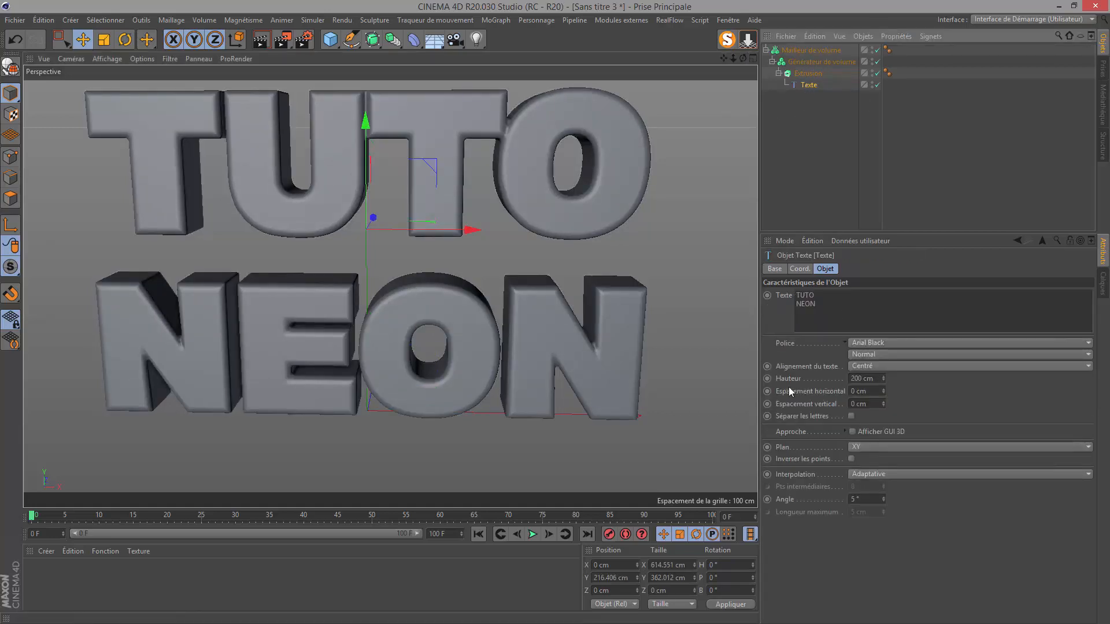
pyautogui.click(883, 389)
pyautogui.click(883, 389)
pyautogui.click(883, 389)
pyautogui.click(883, 390)
pyautogui.click(883, 391)
pyautogui.click(883, 391)
pyautogui.click(883, 390)
pyautogui.click(883, 391)
pyautogui.click(883, 391)
pyautogui.click(883, 391)
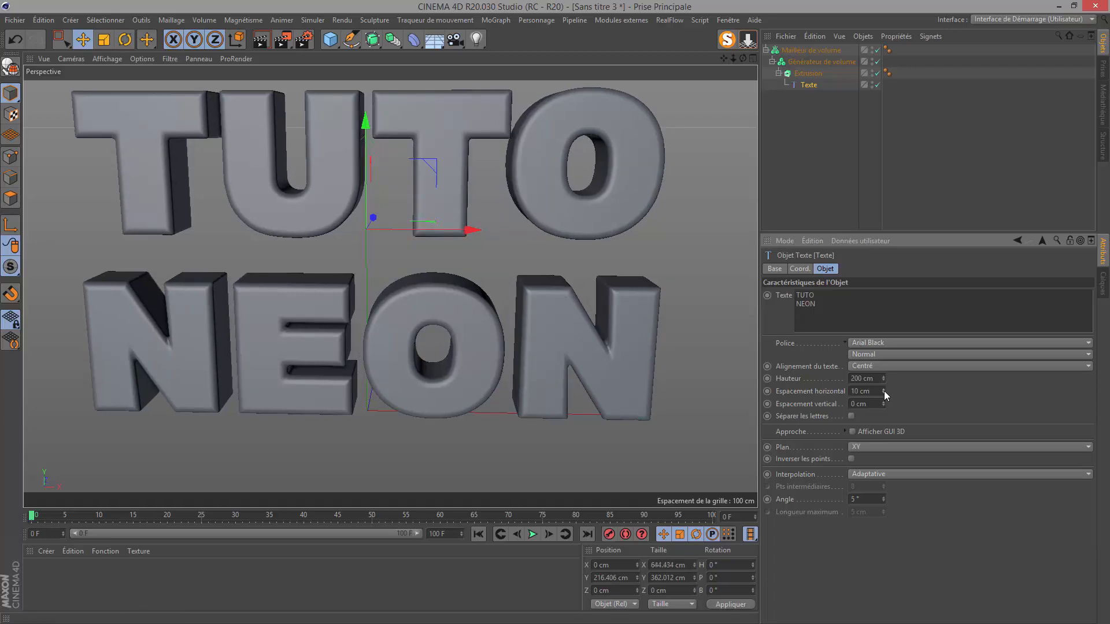
# Step: Duplicate the Extrusion inside the Générateur de volume and check the generator's object list
pyautogui.click(779, 74)
pyautogui.click(810, 75)
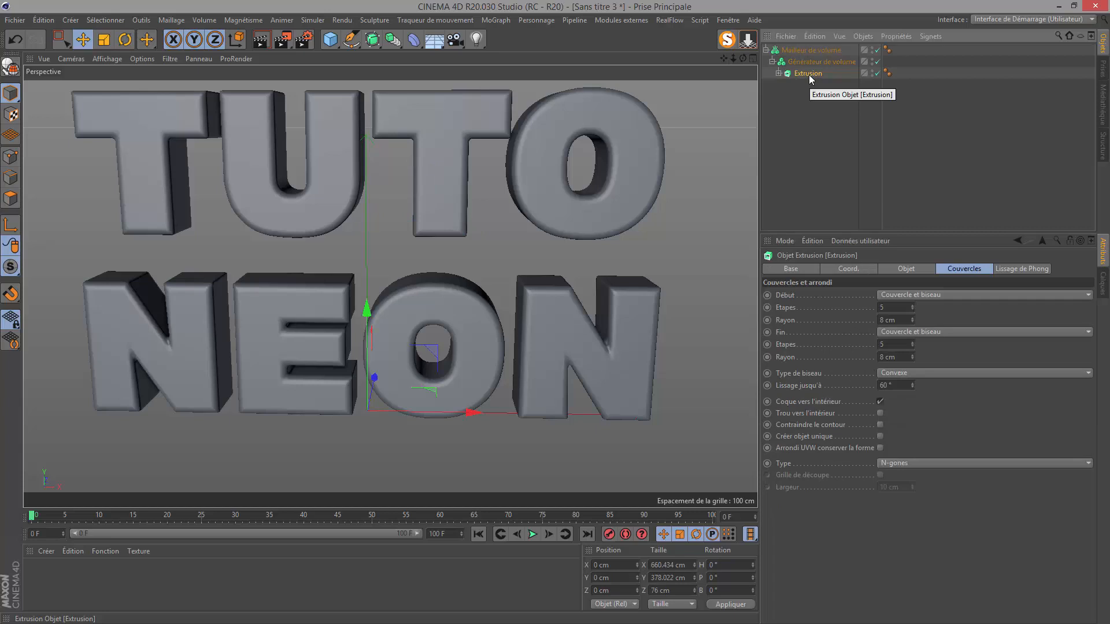
pyautogui.keyDown('ctrl'); pyautogui.moveTo(808, 68); pyautogui.dragTo(808, 69); pyautogui.keyUp('ctrl')
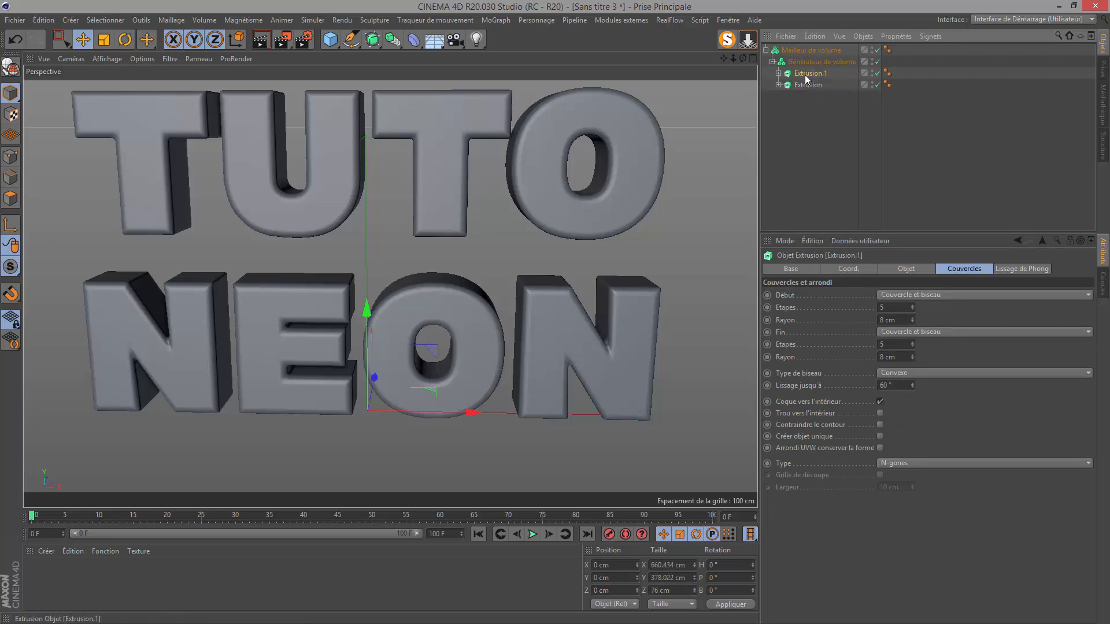
pyautogui.click(819, 61)
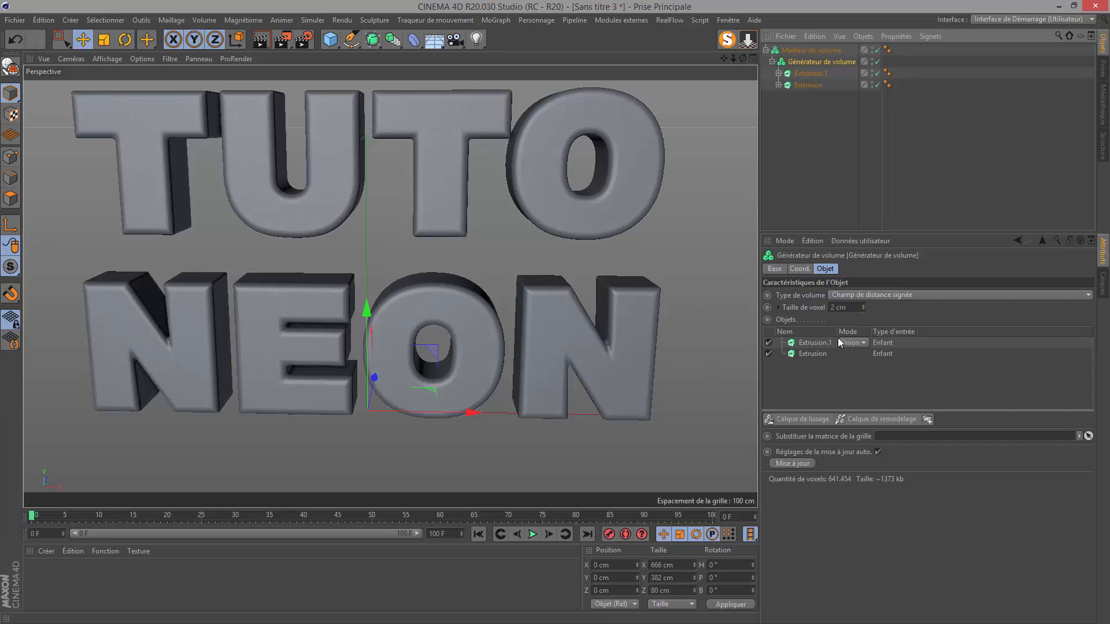
# Step: Enable Contraindre le contour on the duplicated Extrusion and set its bevel type to Demi-cercle
pyautogui.click(810, 74)
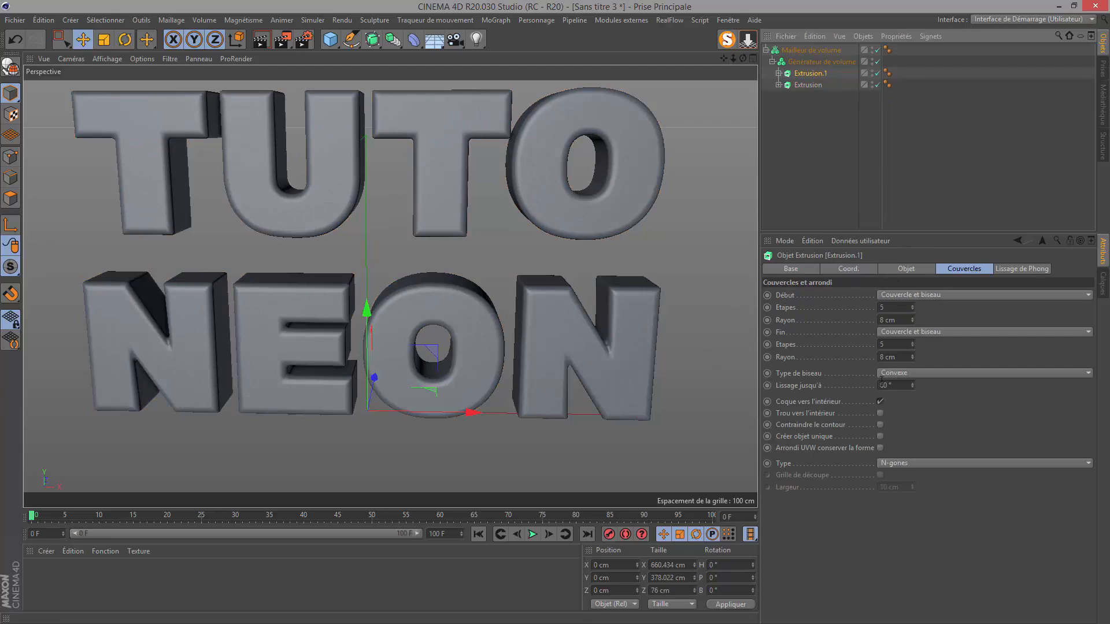
pyautogui.click(880, 425)
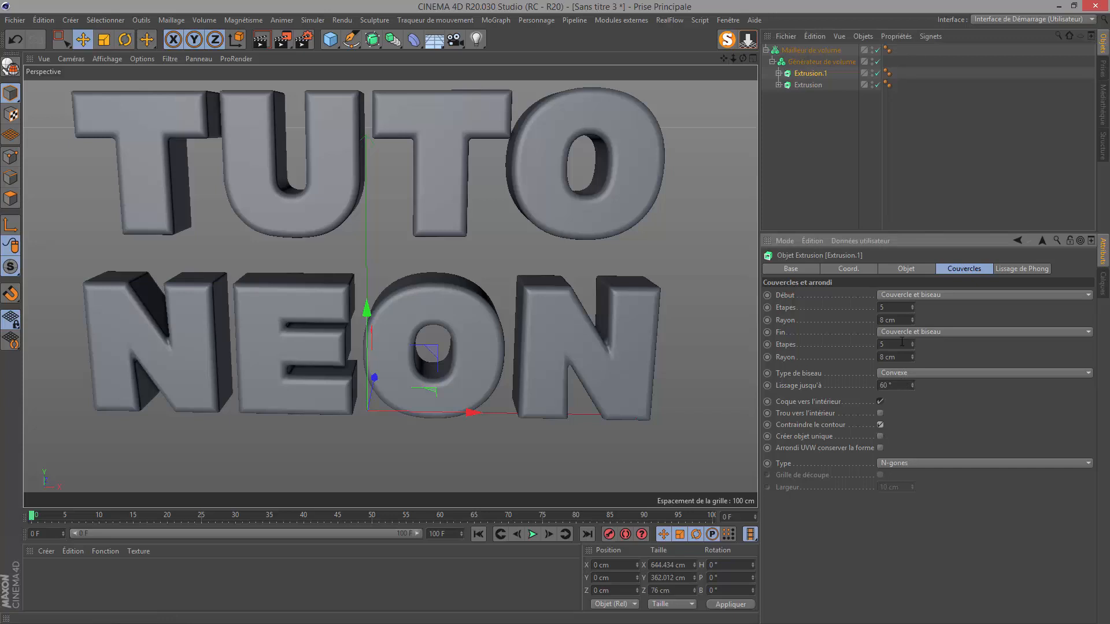
pyautogui.click(893, 374)
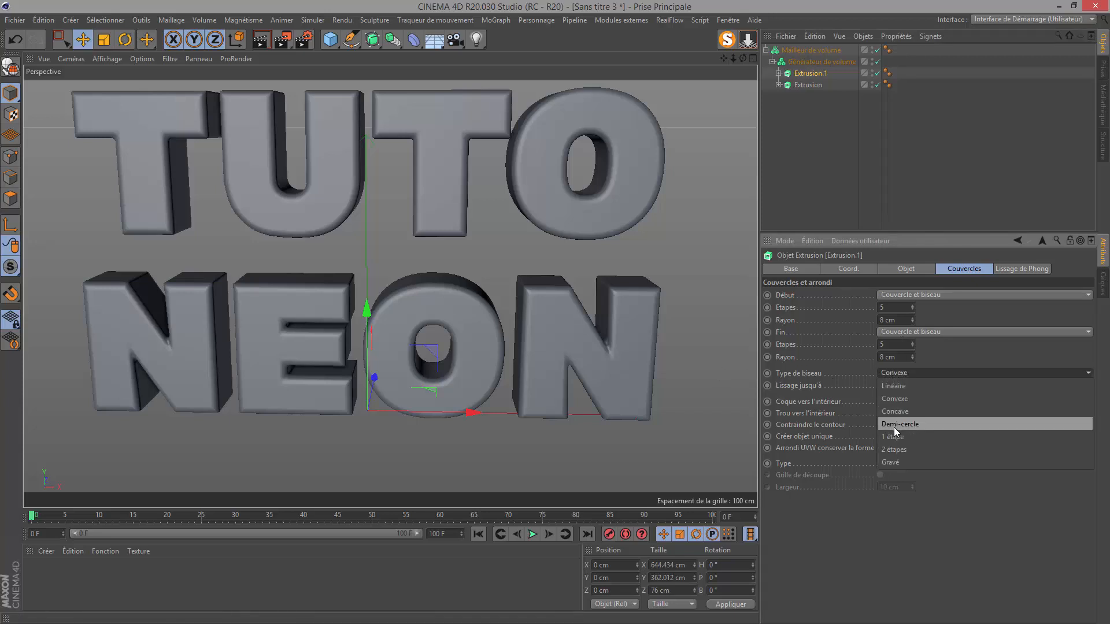
pyautogui.click(894, 427)
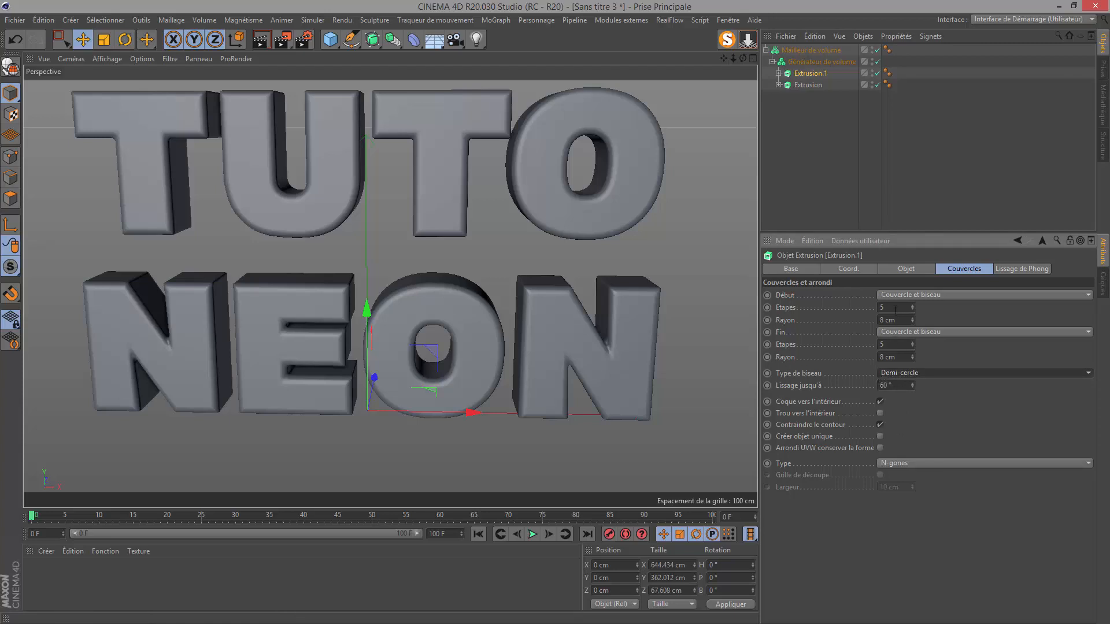
# Step: Set the duplicated Extrusion's mode in the Générateur de volume to Soustraction
pyautogui.click(802, 63)
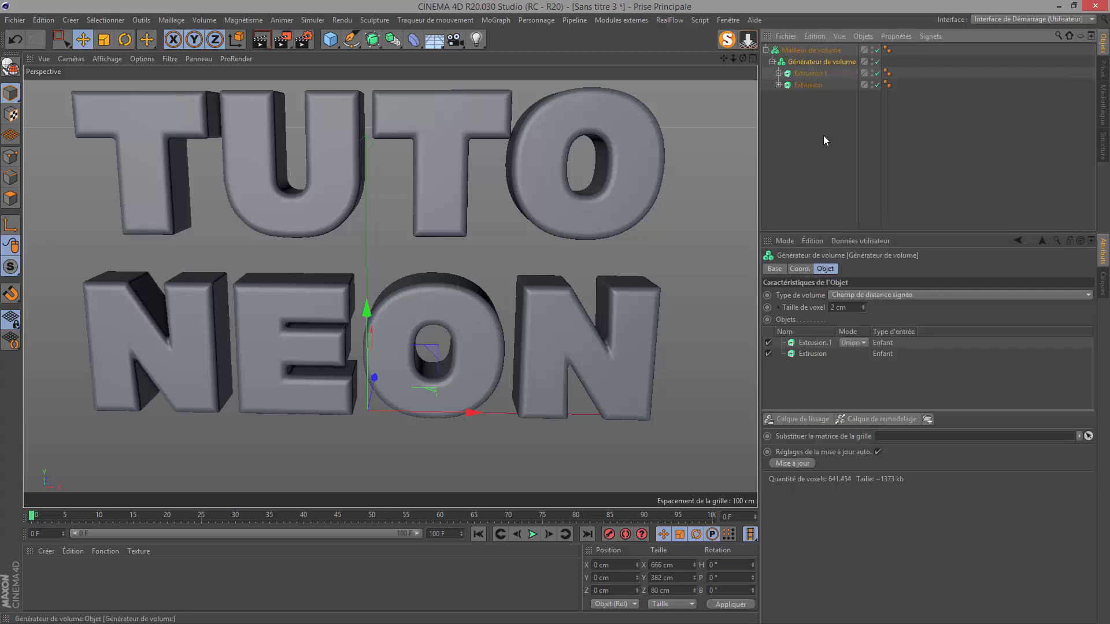
pyautogui.click(852, 343)
pyautogui.click(855, 370)
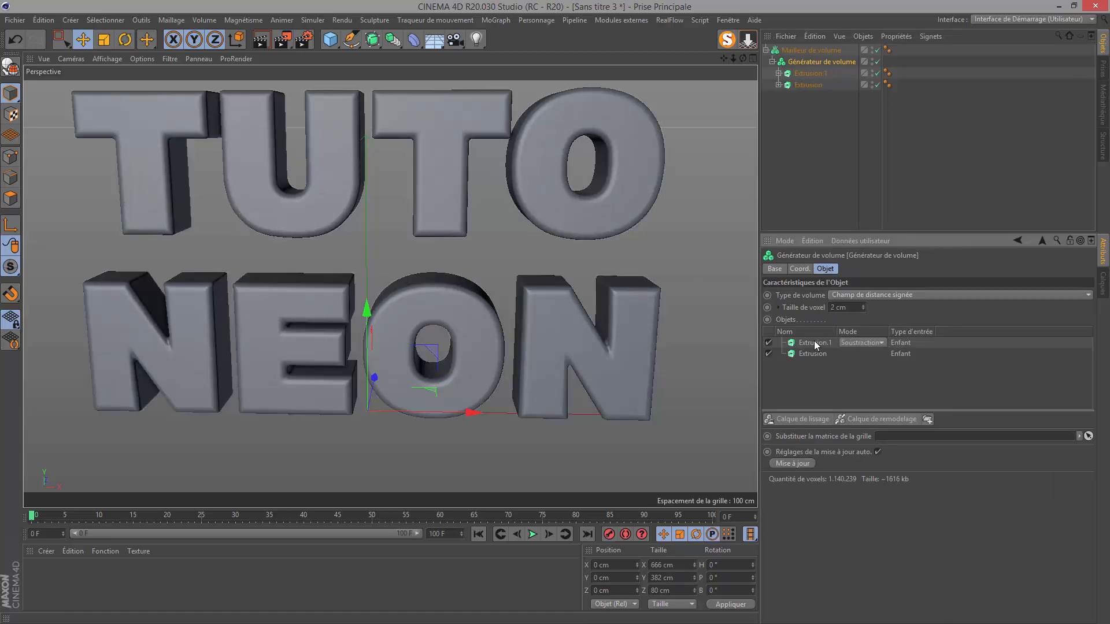
# Step: Move the duplicated Extrusion along Z to about -11 cm so it hollows out the front of the letters
pyautogui.click(810, 73)
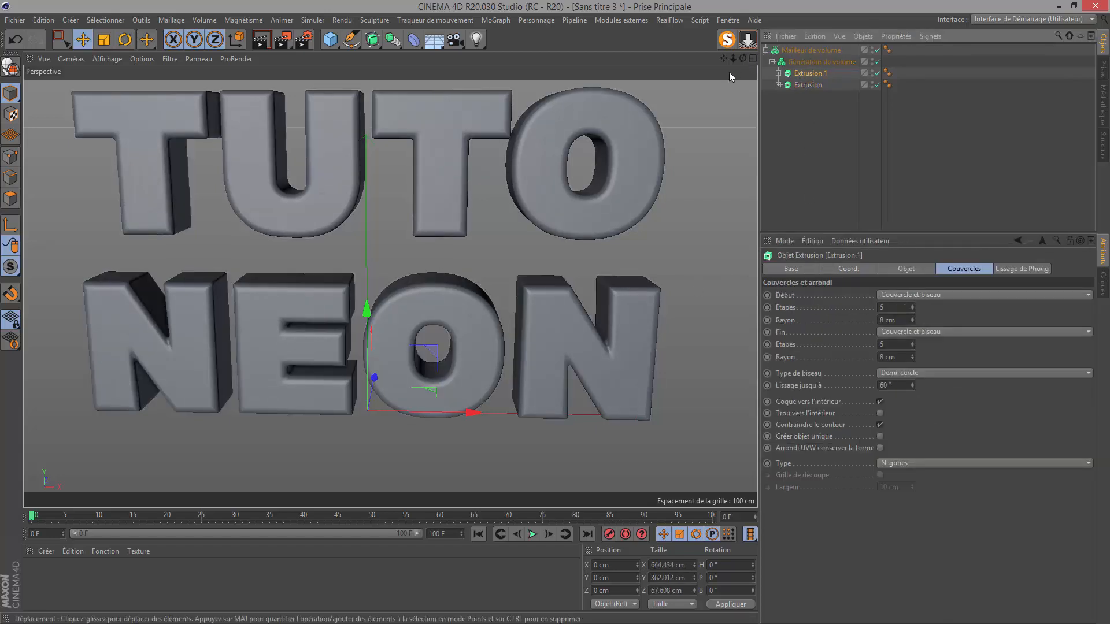
pyautogui.moveTo(377, 390); pyautogui.dragTo(367, 395)
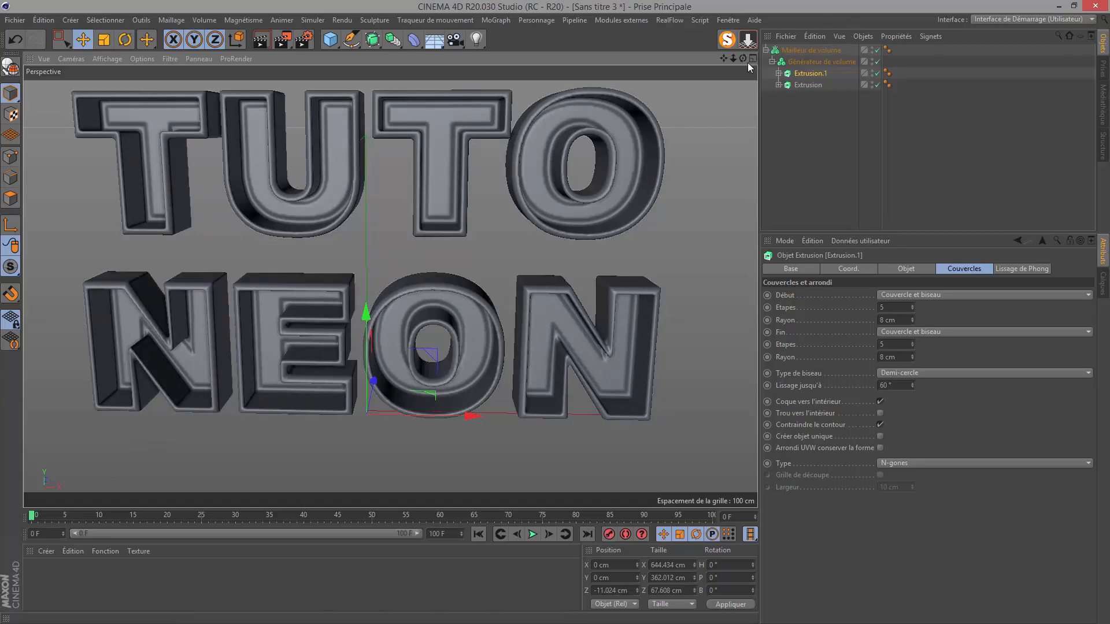
pyautogui.keyDown('alt'); pyautogui.moveTo(390, 287); pyautogui.dragTo(390, 287); pyautogui.keyUp('alt')
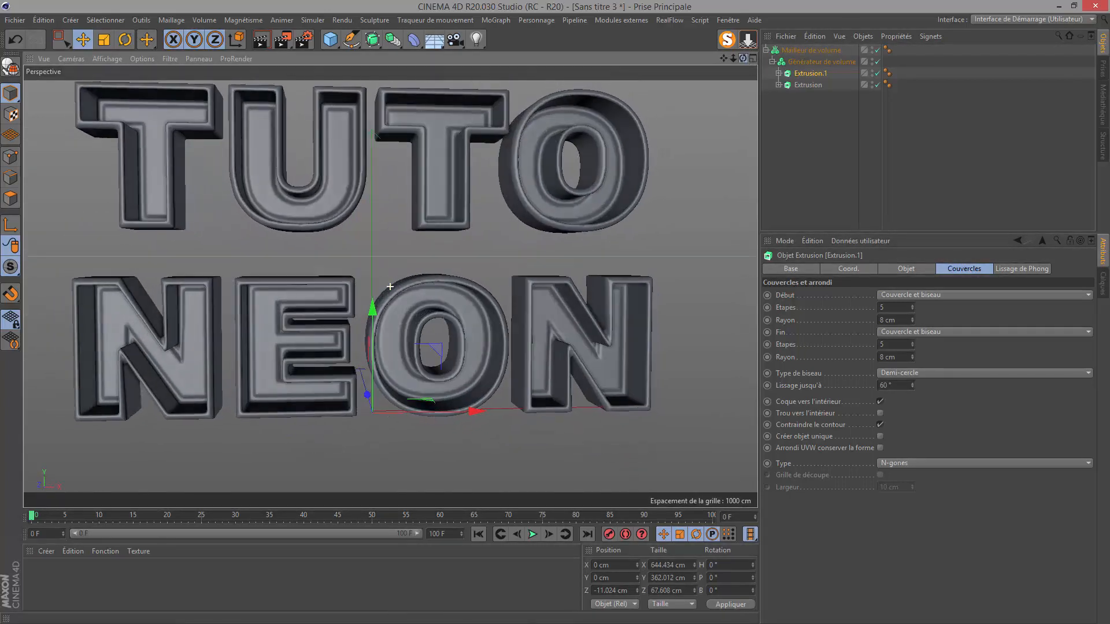
# Step: Duplicate the Mailleur de volume and move the copy's Texte spline out of its Extrusion, directly under the Générateur de volume
pyautogui.click(766, 51)
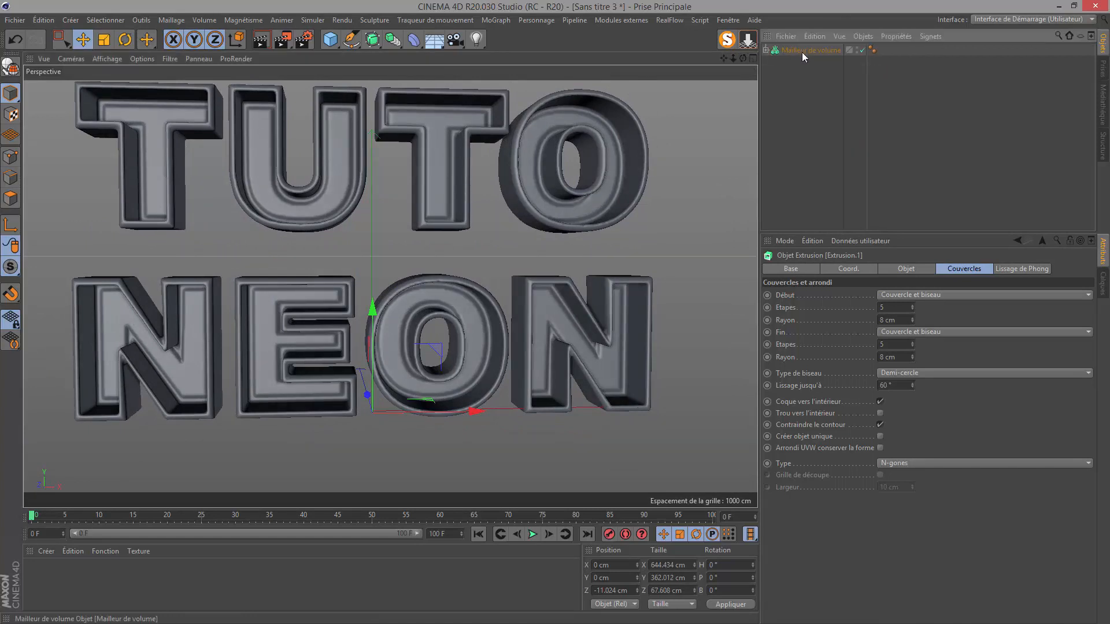
pyautogui.keyDown('ctrl'); pyautogui.moveTo(794, 48); pyautogui.dragTo(798, 74); pyautogui.keyUp('ctrl')
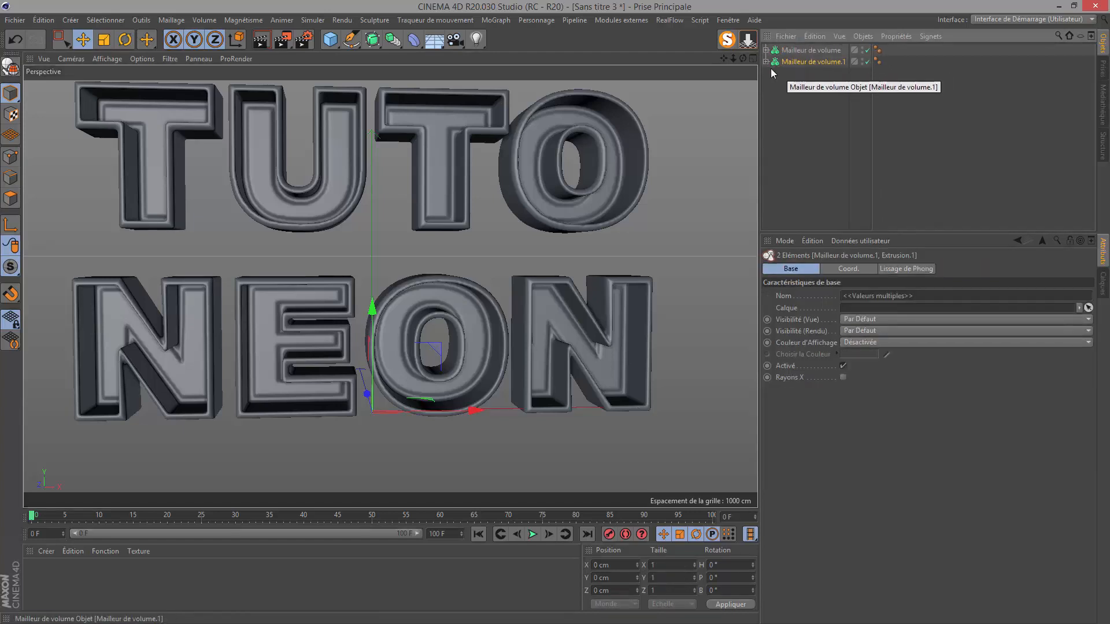
pyautogui.click(766, 62)
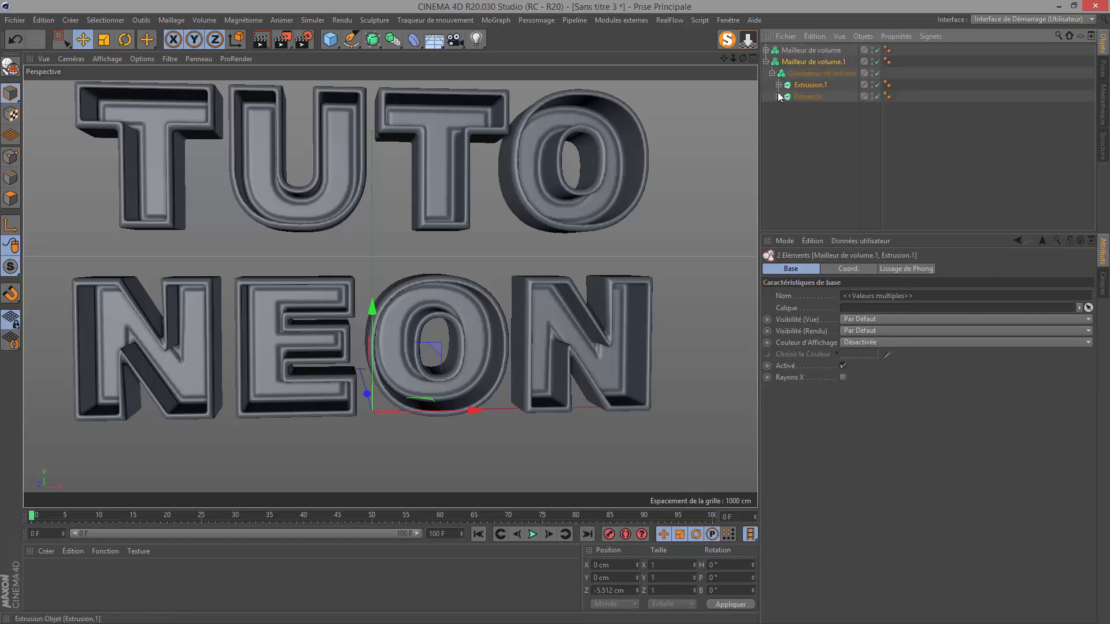
pyautogui.click(778, 96)
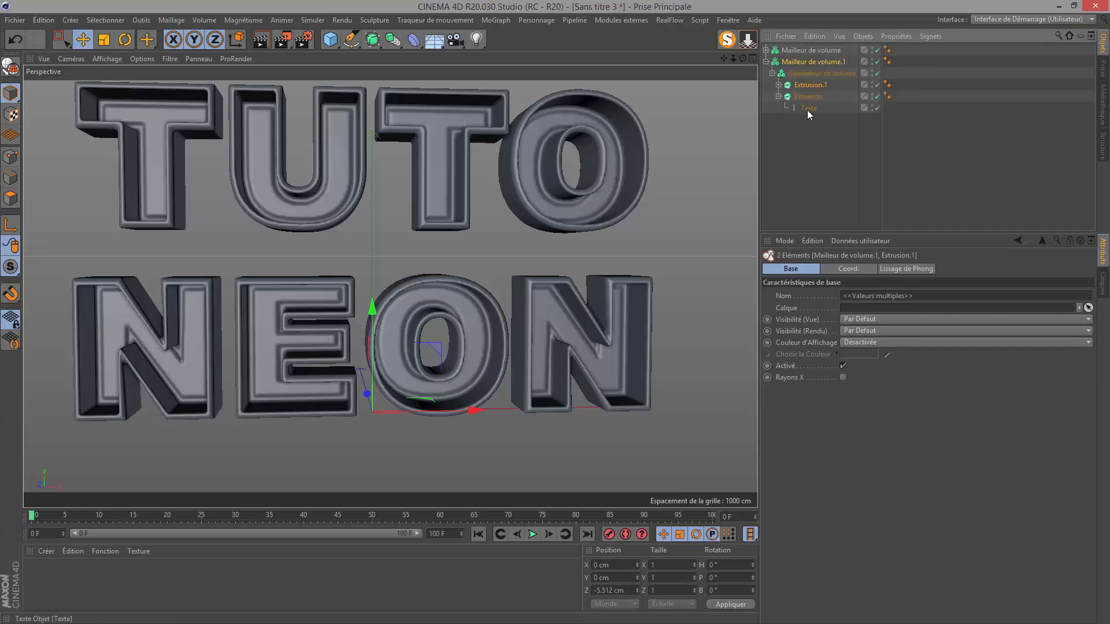
pyautogui.moveTo(808, 112); pyautogui.dragTo(810, 76)
# Step: Delete both Extrusions from the copied Générateur de volume, leaving only the Texte spline
pyautogui.click(804, 96)
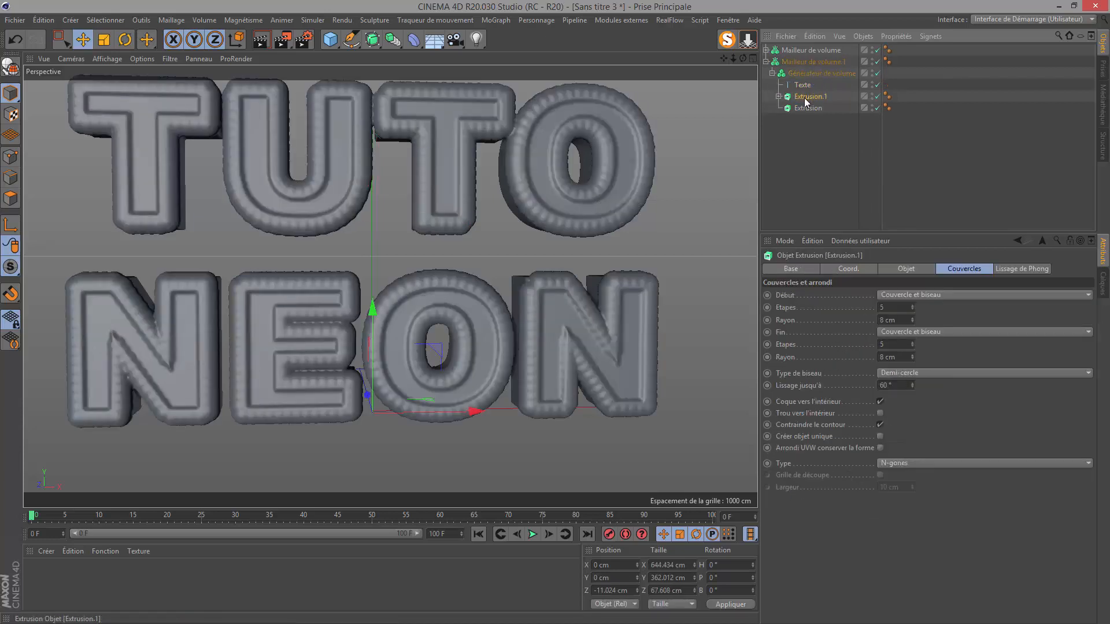
pyautogui.press('Delete')
pyautogui.click(803, 96)
pyautogui.press('Delete')
# Step: Rename the Texte spline in the copied Générateur de volume as Neon 1
pyautogui.click(800, 85)
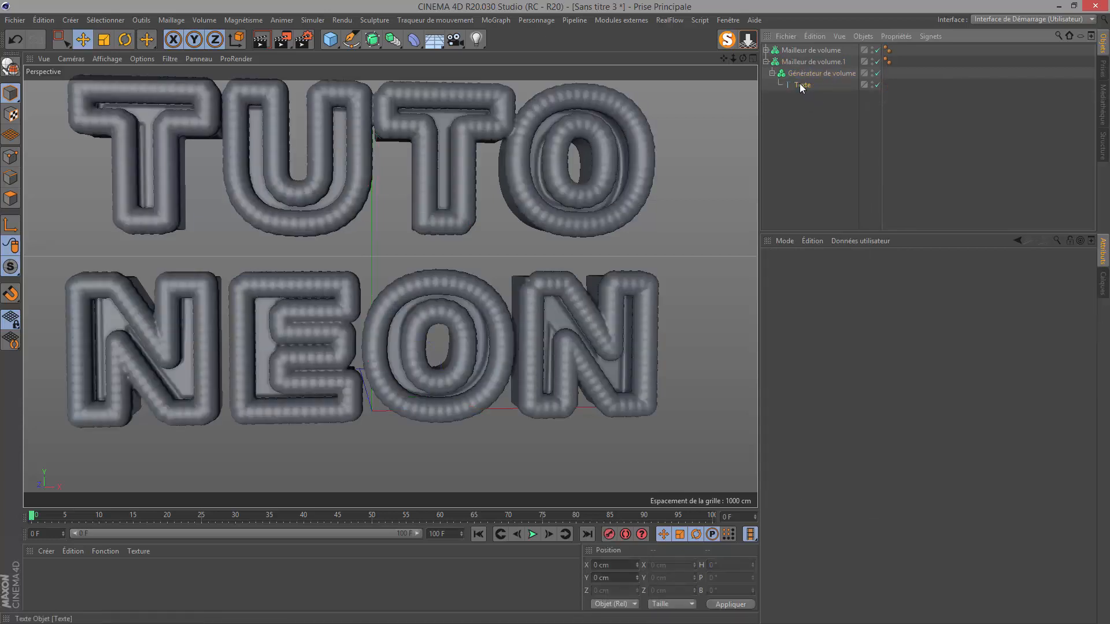
pyautogui.doubleClick(802, 85)
pyautogui.write('Neon')
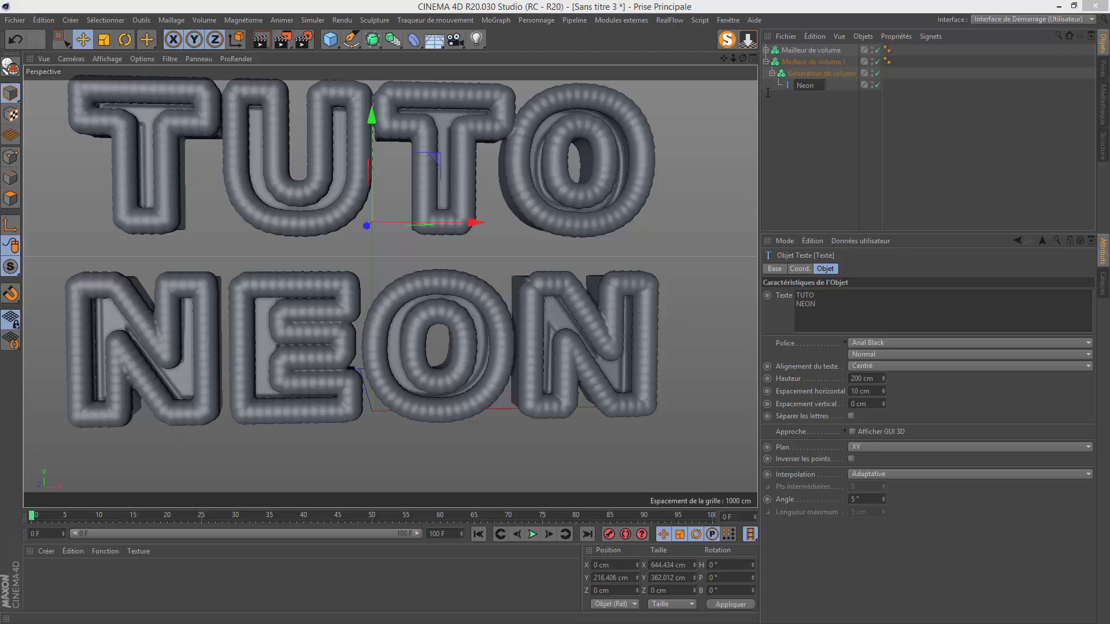
pyautogui.press('Return')
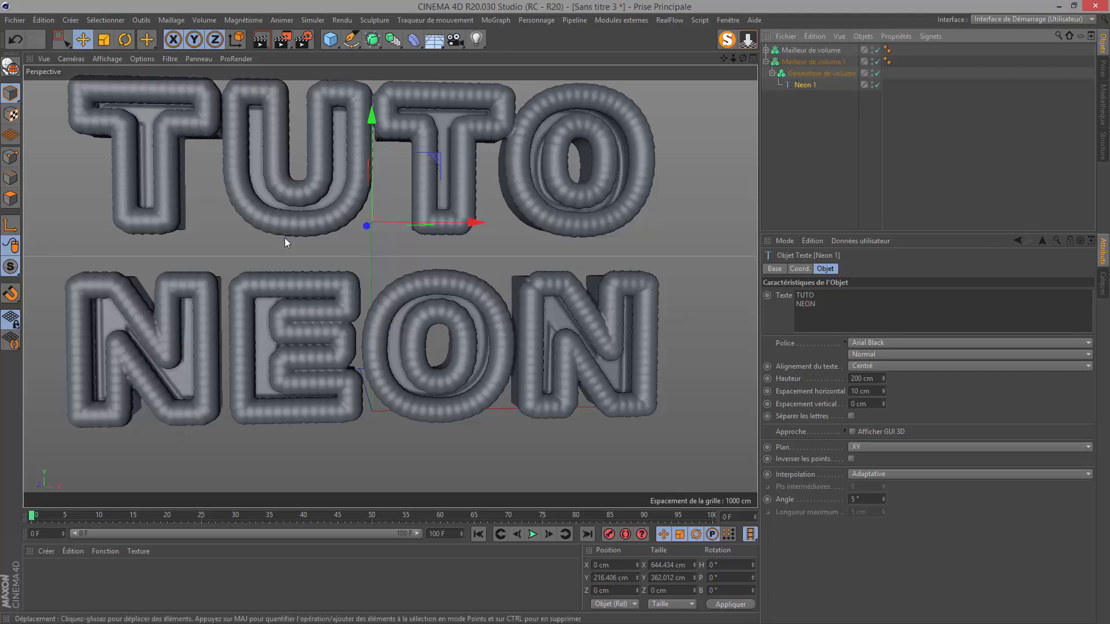
# Step: Set the Neon 1 spline's Rayon to 3 cm in the copied Générateur de volume
pyautogui.click(807, 73)
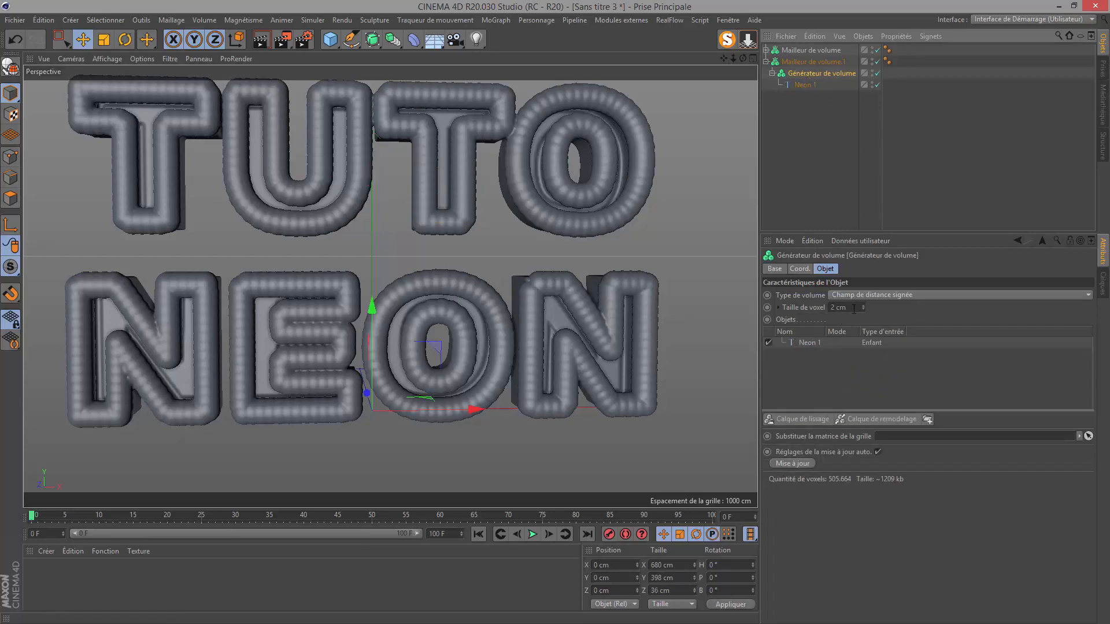
pyautogui.click(853, 308)
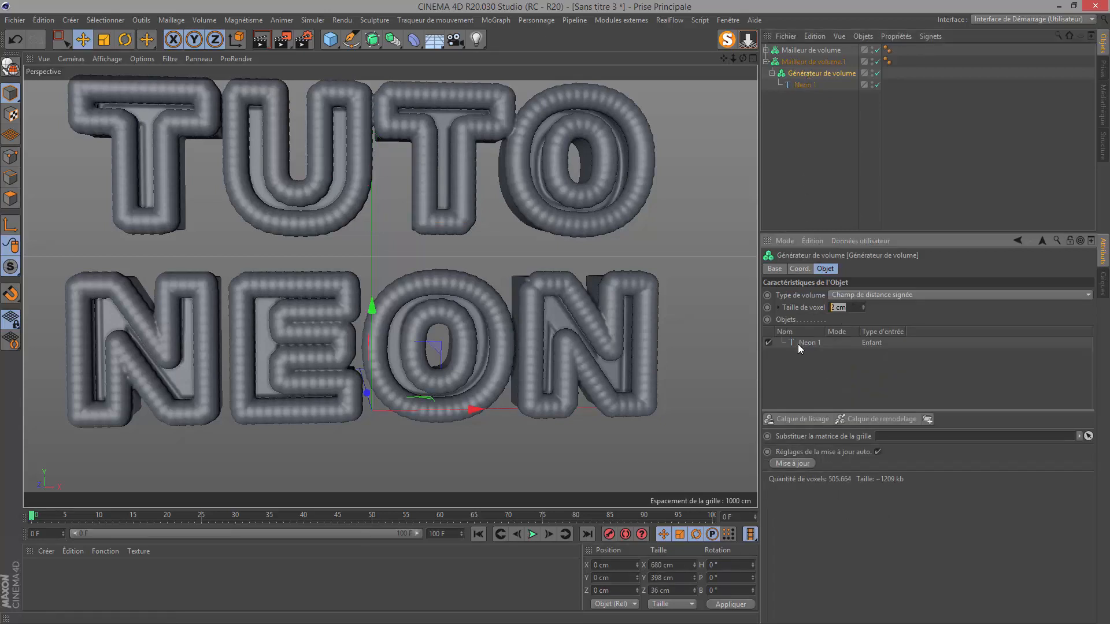
pyautogui.click(805, 344)
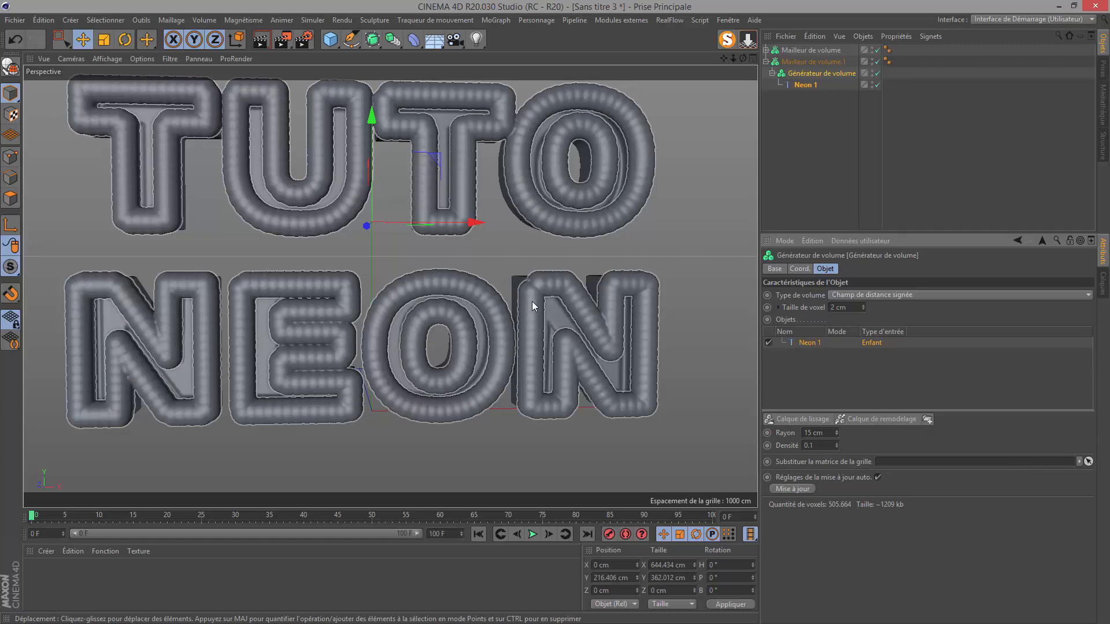
pyautogui.doubleClick(815, 432)
pyautogui.write('3')
pyautogui.press('Return')
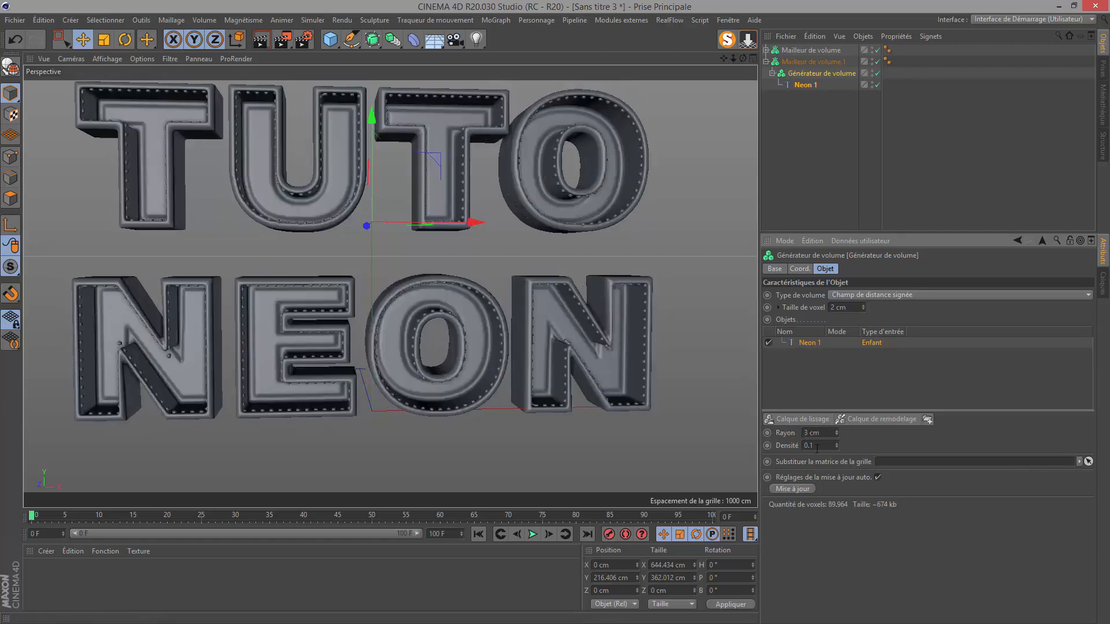
# Step: Set the Neon 1 spline's Densité to 1 to turn the separate beads into a continuous tube
pyautogui.scroll(10, 471, 413)
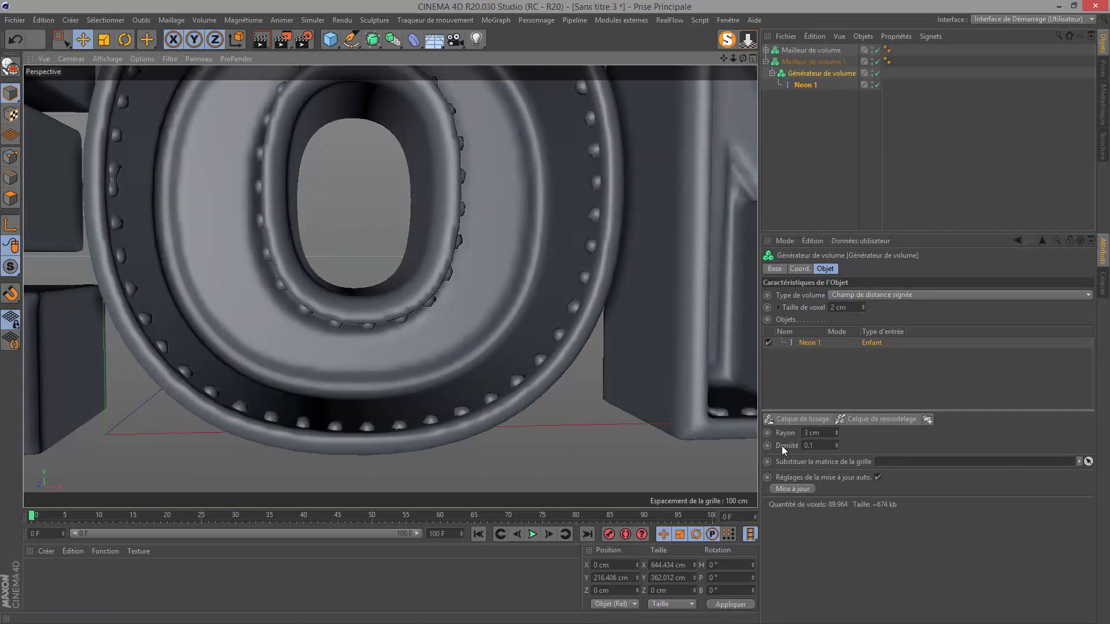
pyautogui.click(814, 445)
pyautogui.write('1')
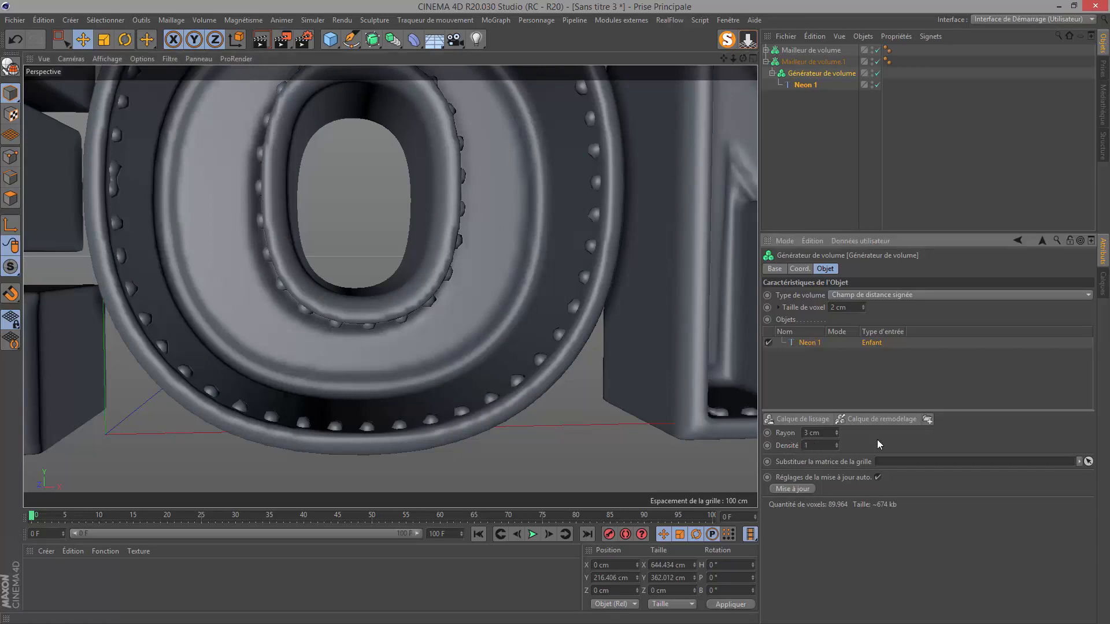
pyautogui.press('Return')
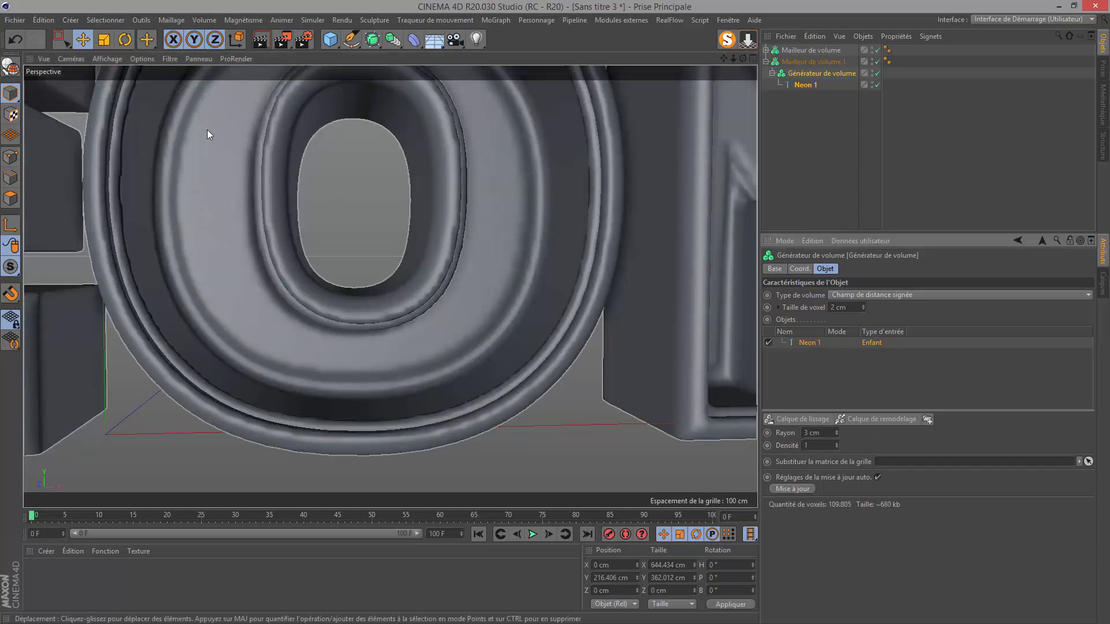
# Step: Try a Rayon of 5 cm for the Neon 1 tube and settle on 4 cm
pyautogui.scroll(-5, 591, 345)
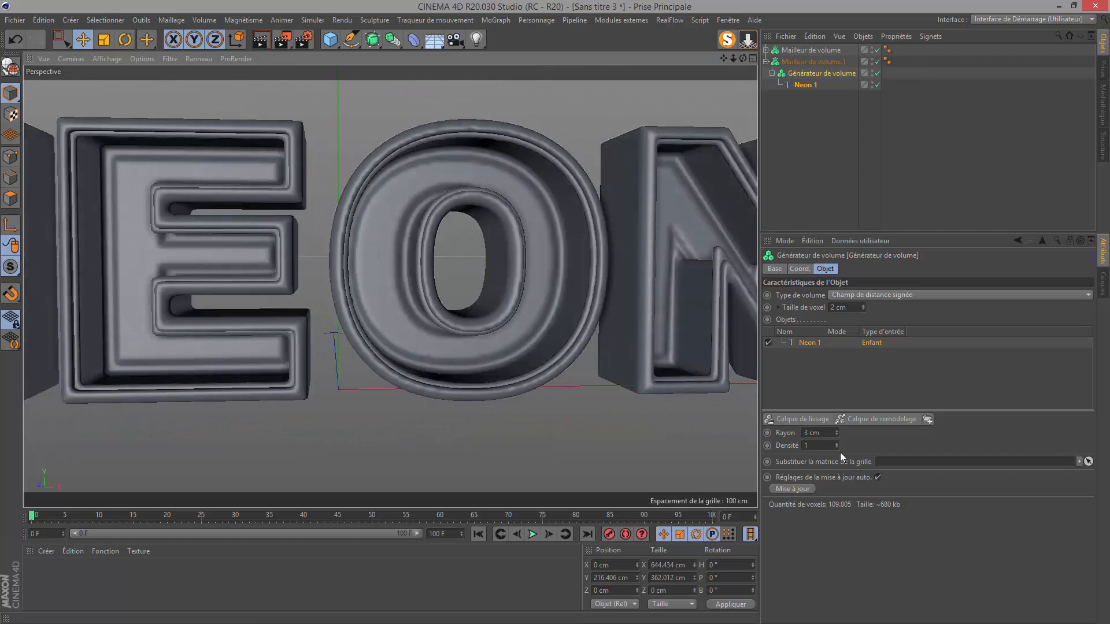
pyautogui.scroll(5, 597, 332)
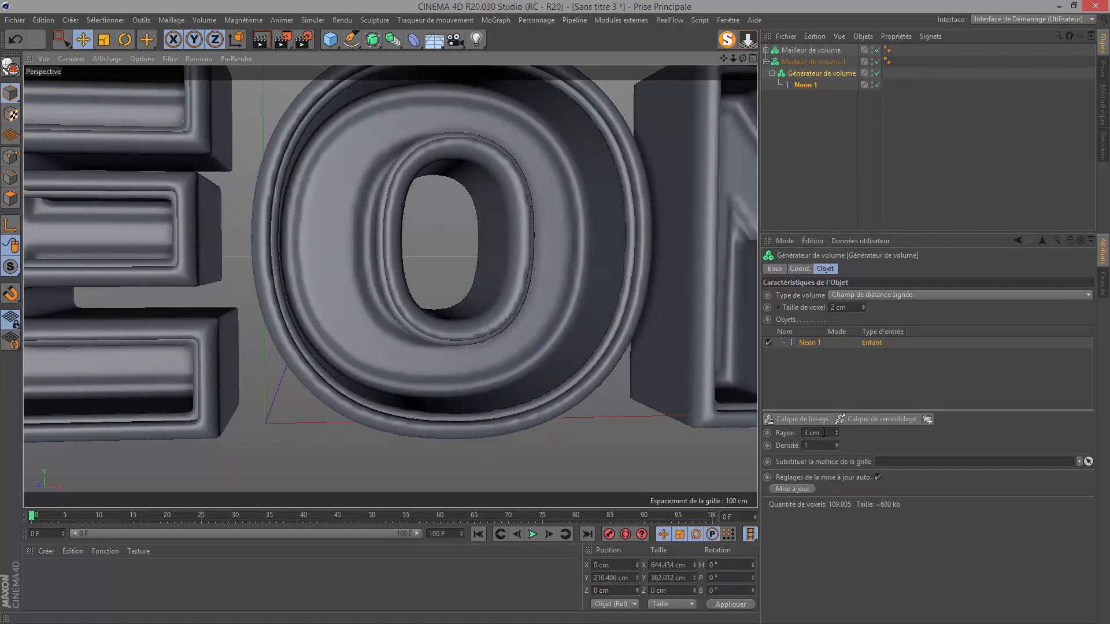
pyautogui.doubleClick(825, 433)
pyautogui.write('5')
pyautogui.press('Return')
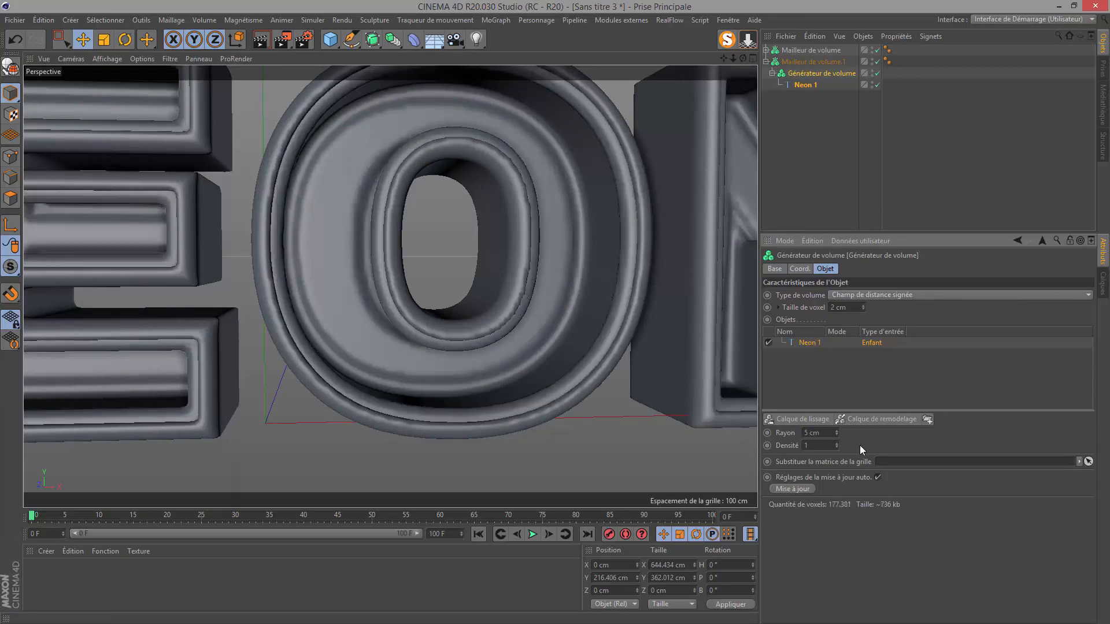
pyautogui.press('Return')
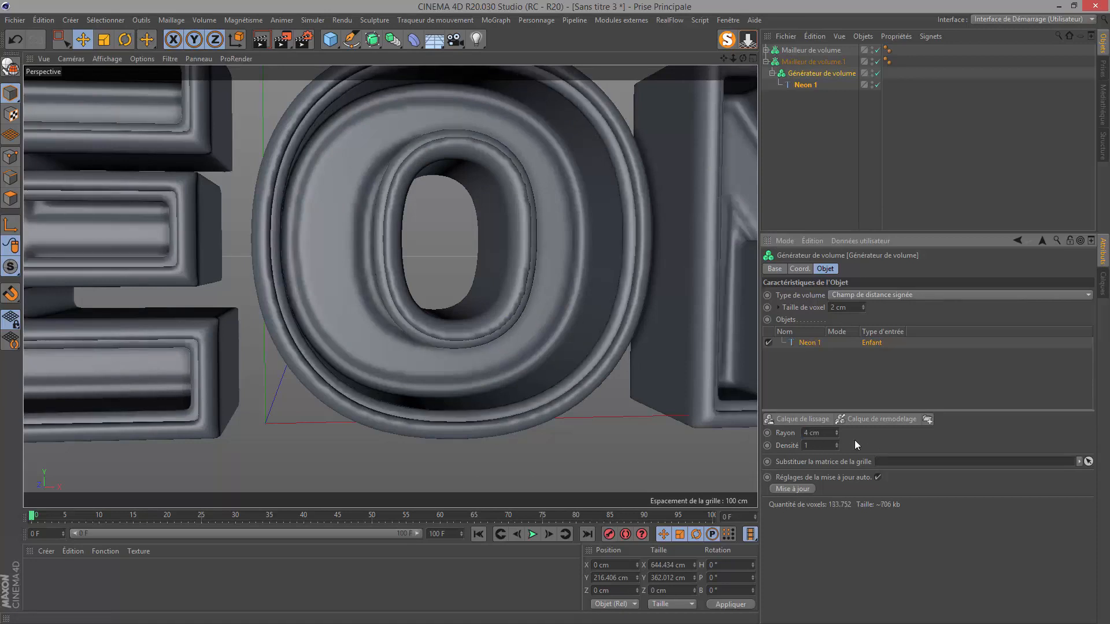
pyautogui.scroll(-6, 568, 341)
pyautogui.scroll(3, 567, 341)
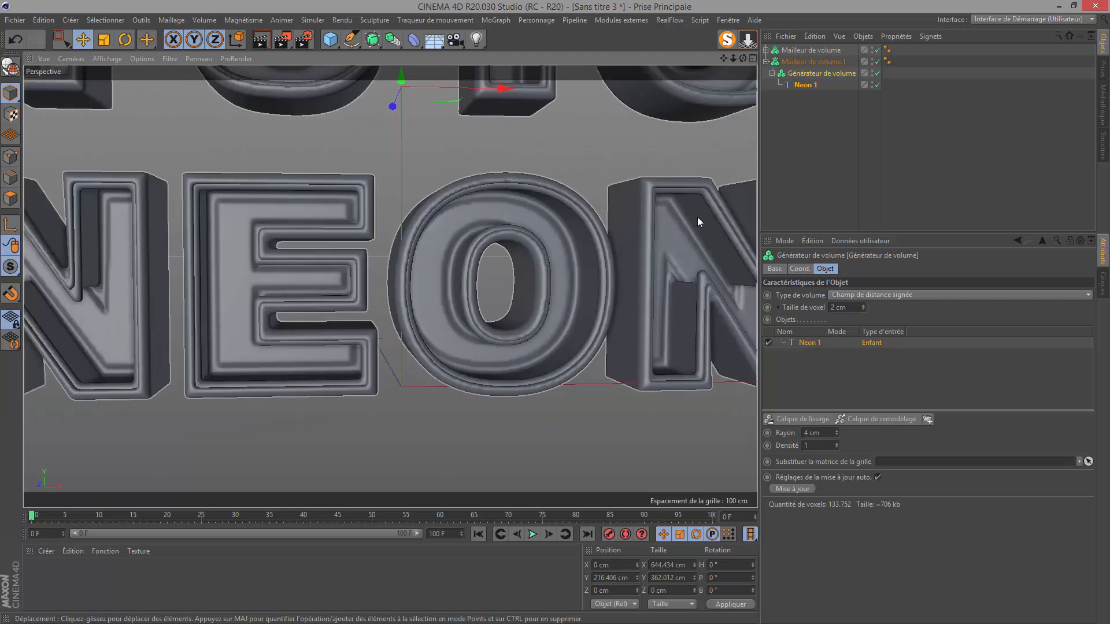
# Step: Rename the Neon 1 spline as Neon 3
pyautogui.click(807, 85)
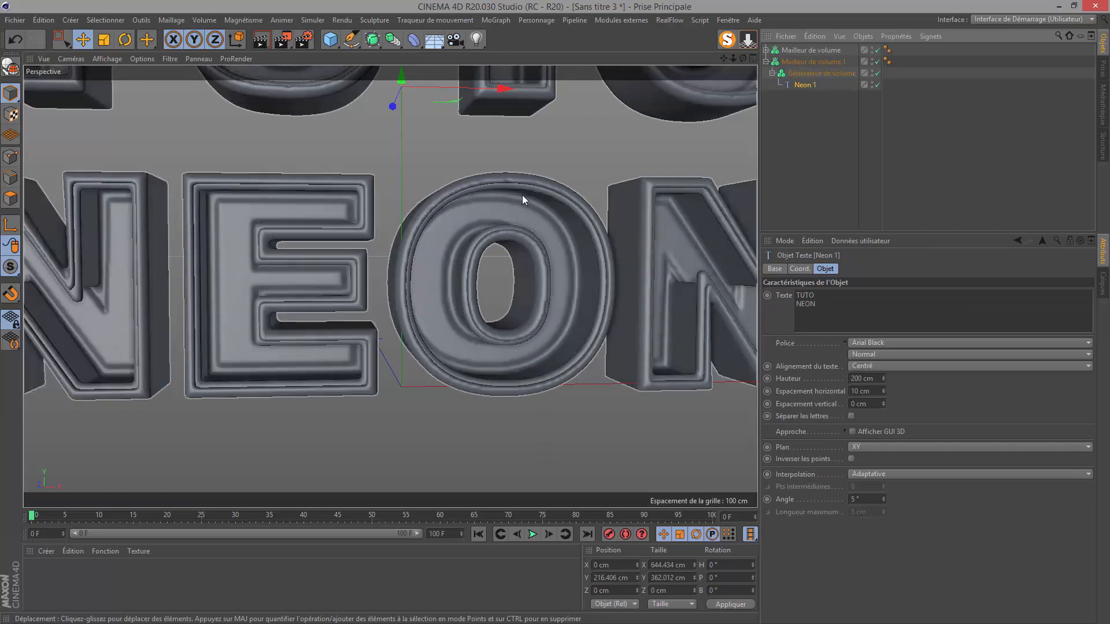
pyautogui.doubleClick(814, 84)
pyautogui.press('BackSpace')
pyautogui.press('BackSpace')
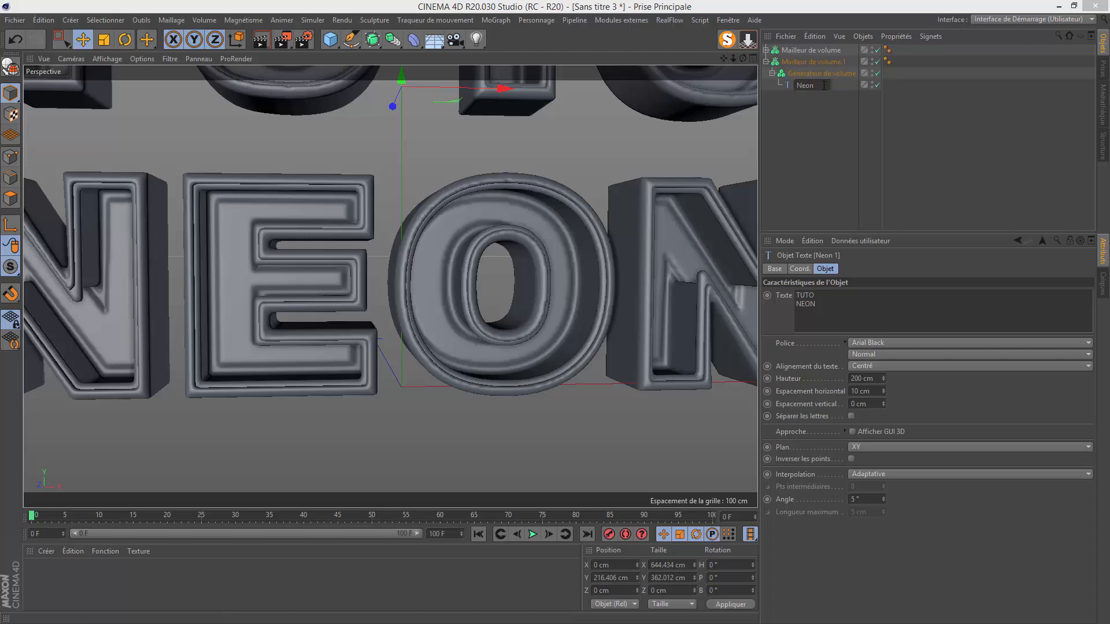
pyautogui.press('Return')
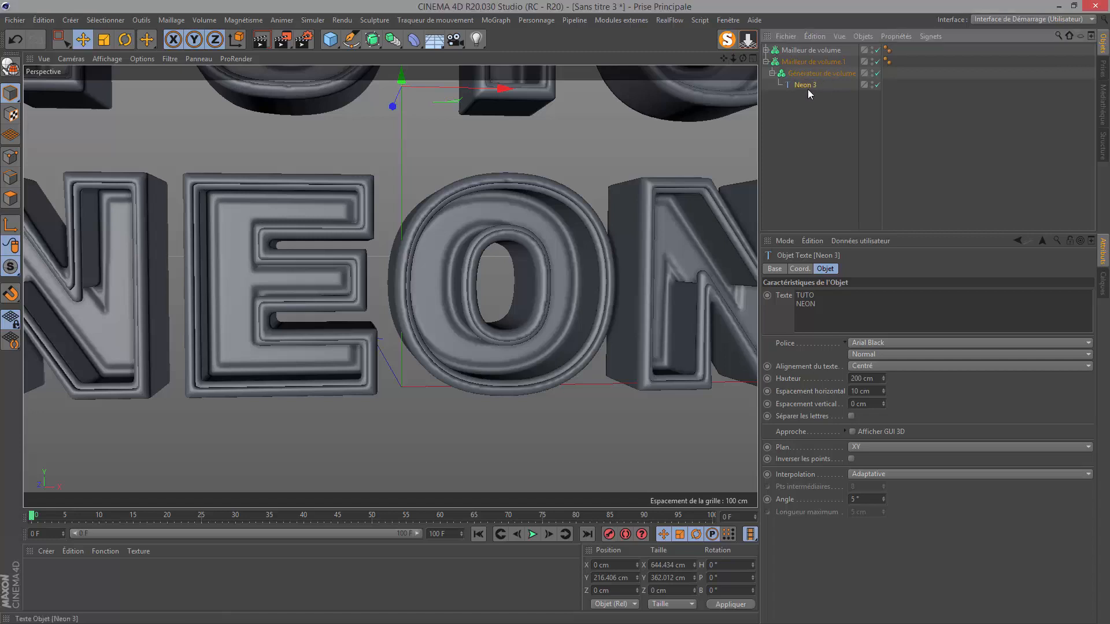
# Step: Duplicate the Neon 3 spline inside the Générateur de volume and name the copy Neon 2
pyautogui.moveTo(804, 87)
pyautogui.keyDown('ctrl'); pyautogui.mouseDown()
pyautogui.moveTo(812, 93)
pyautogui.moveTo(808, 82)
pyautogui.mouseUp(); pyautogui.keyUp('ctrl')
pyautogui.doubleClick(809, 84)
pyautogui.write('Neon')
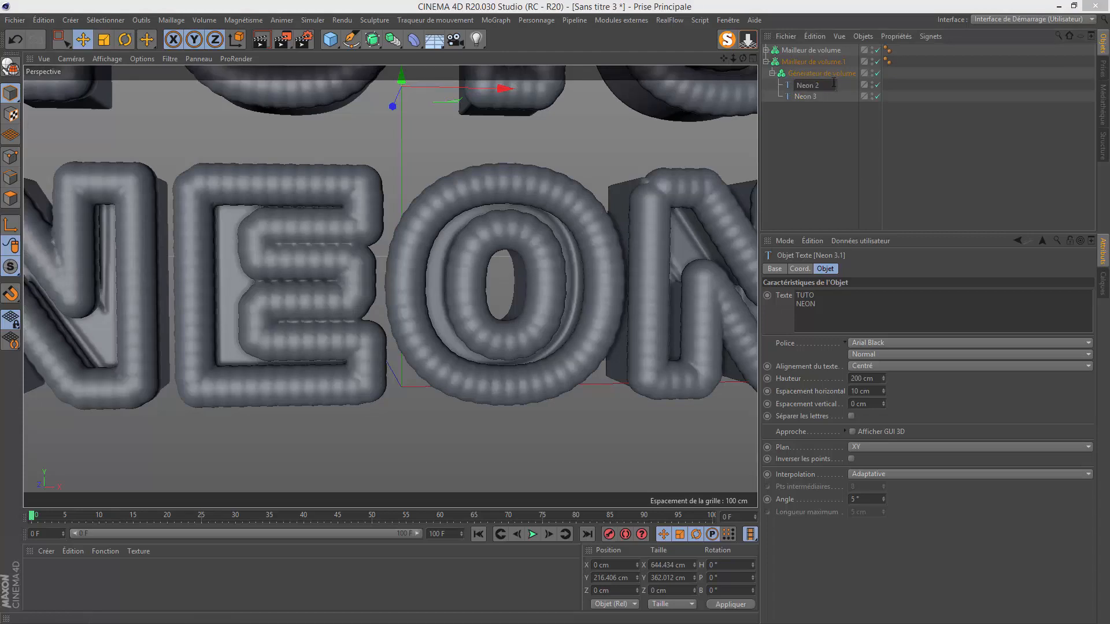
pyautogui.write(' 2')
pyautogui.press('Return')
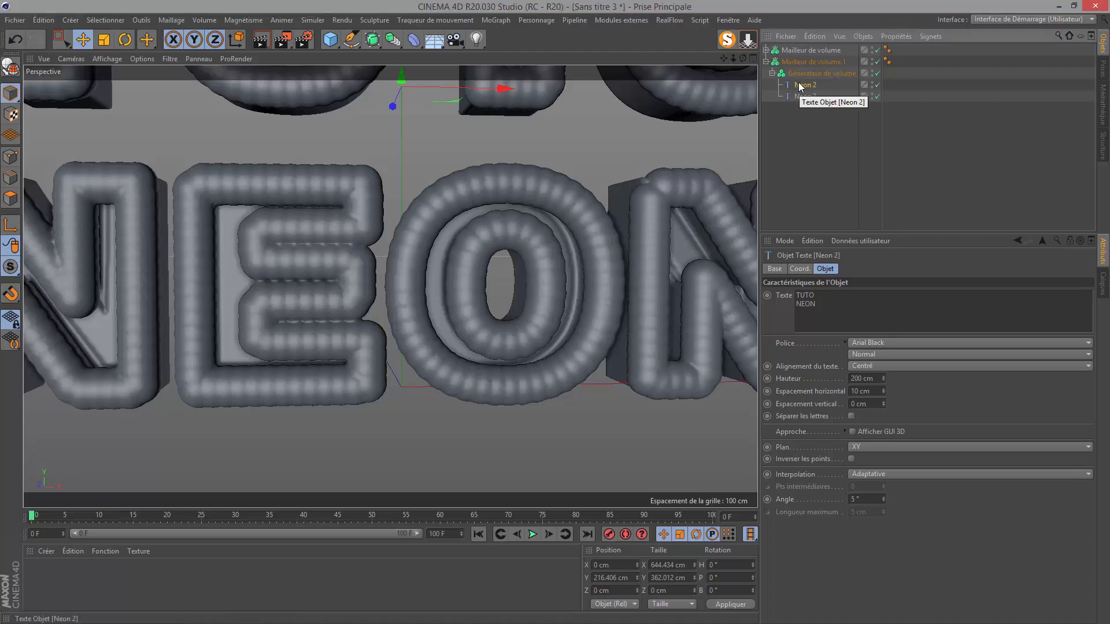
# Step: Duplicate the Neon 2 spline inside the Générateur de volume and name the copy Neon 1
pyautogui.keyDown('ctrl'); pyautogui.moveTo(800, 84); pyautogui.dragTo(800, 82); pyautogui.keyUp('ctrl')
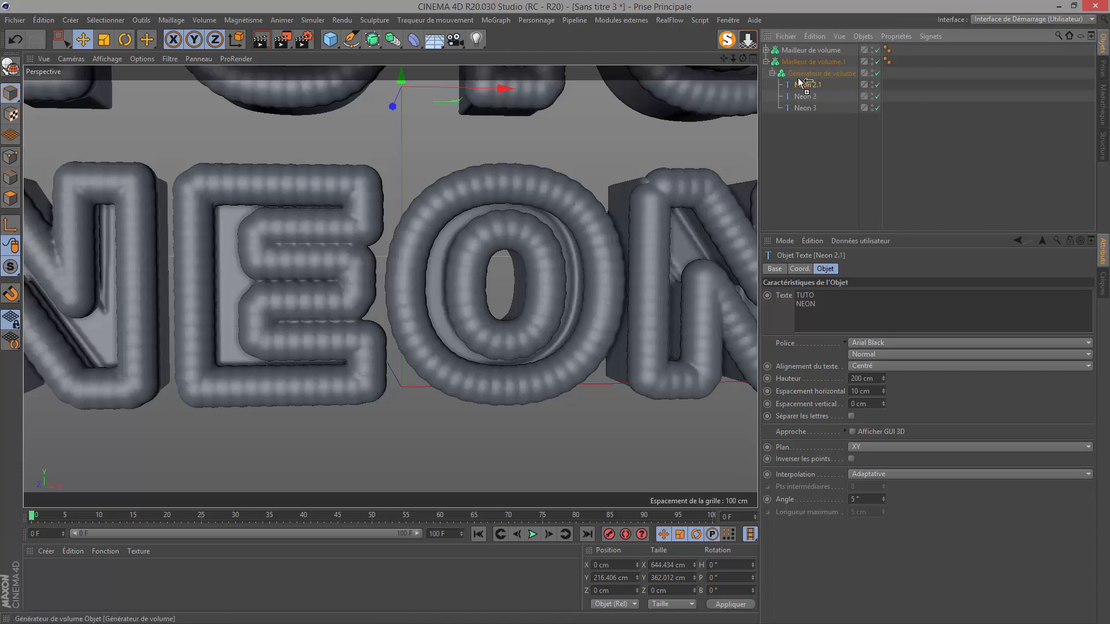
pyautogui.doubleClick(812, 85)
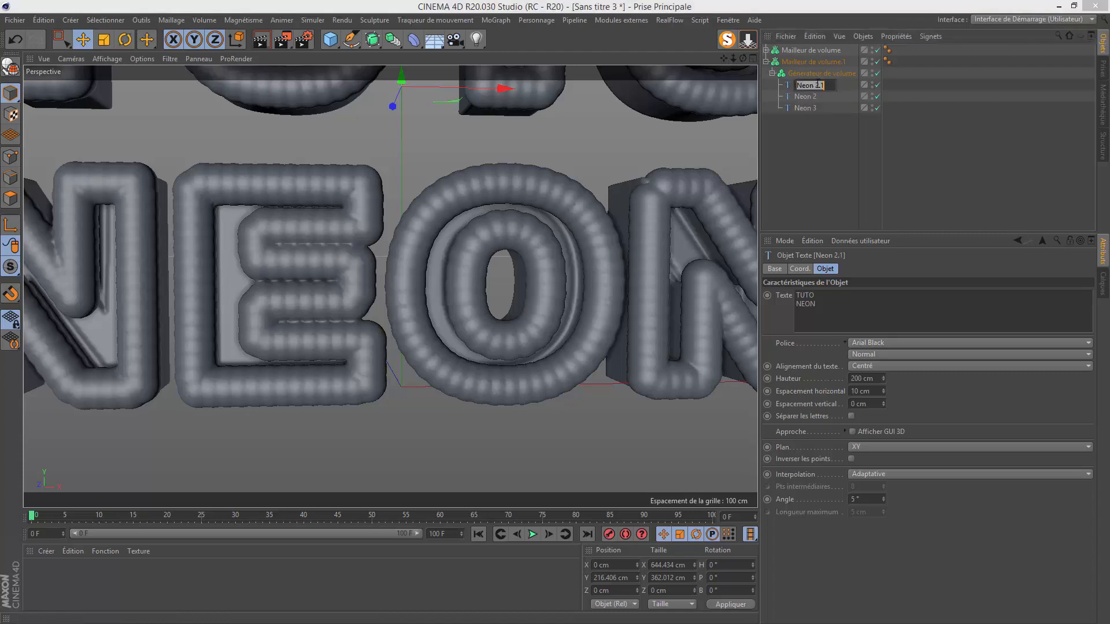
pyautogui.moveTo(813, 85); pyautogui.dragTo(847, 89)
pyautogui.write('1')
pyautogui.press('Return')
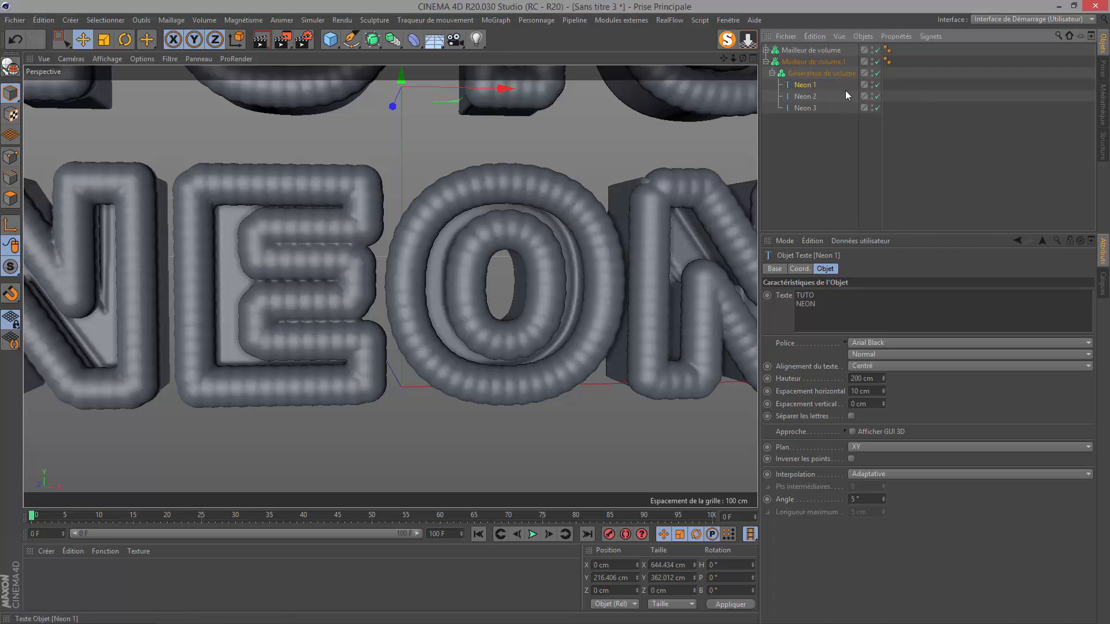
# Step: Set the Rayon of Neon 2 to 4 cm in the neon tubes' Générateur de volume
pyautogui.keyDown('ctrl'); pyautogui.click(802, 96); pyautogui.keyUp('ctrl')
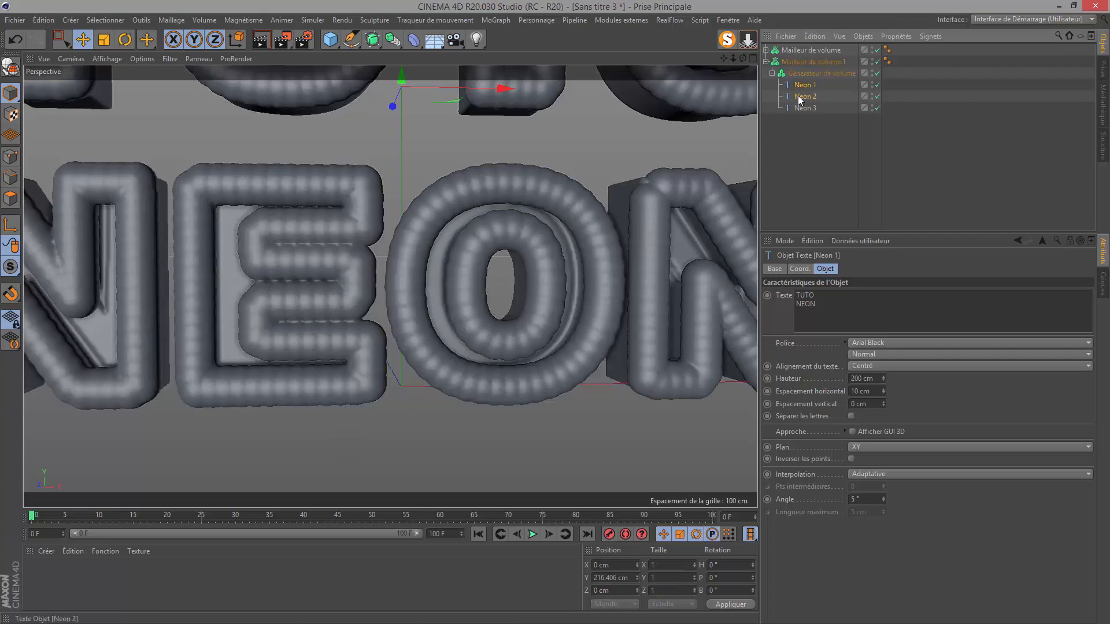
pyautogui.click(801, 73)
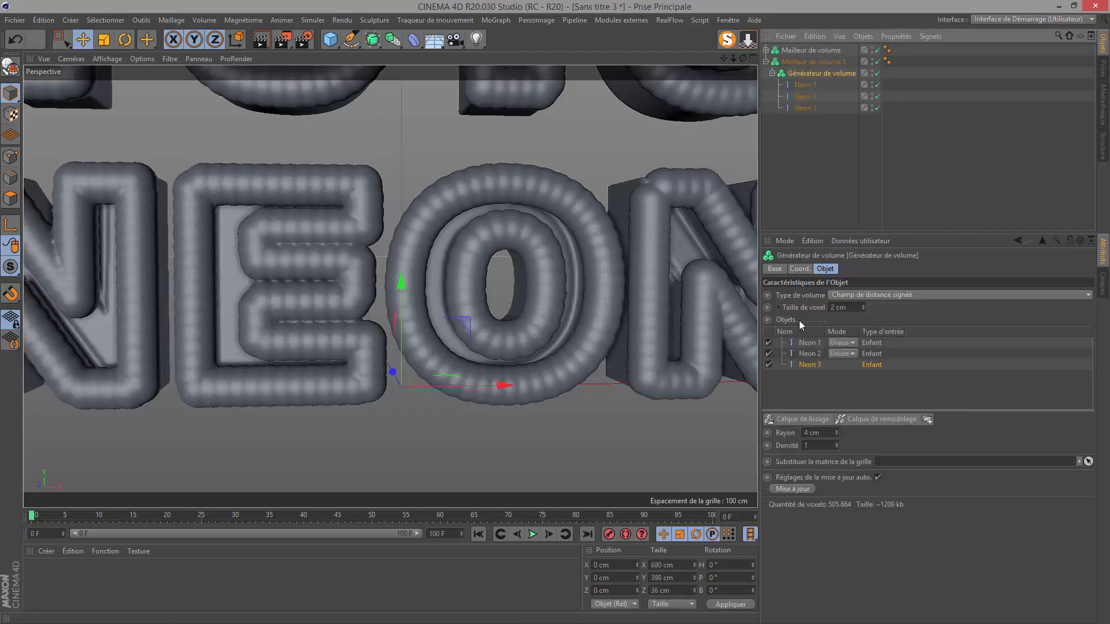
pyautogui.click(803, 108)
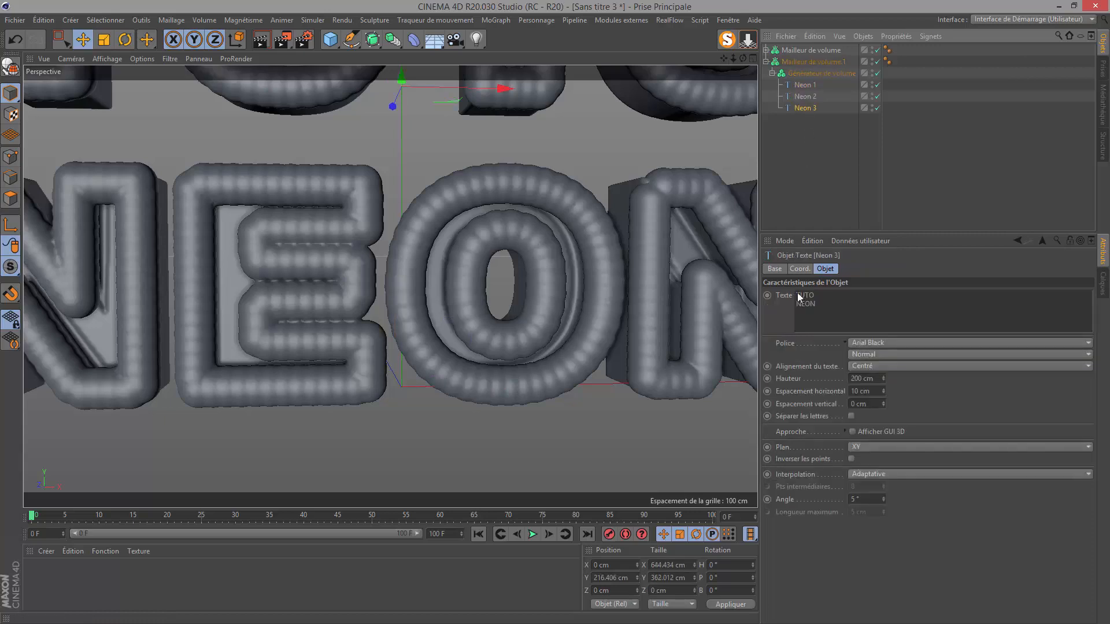
pyautogui.click(805, 72)
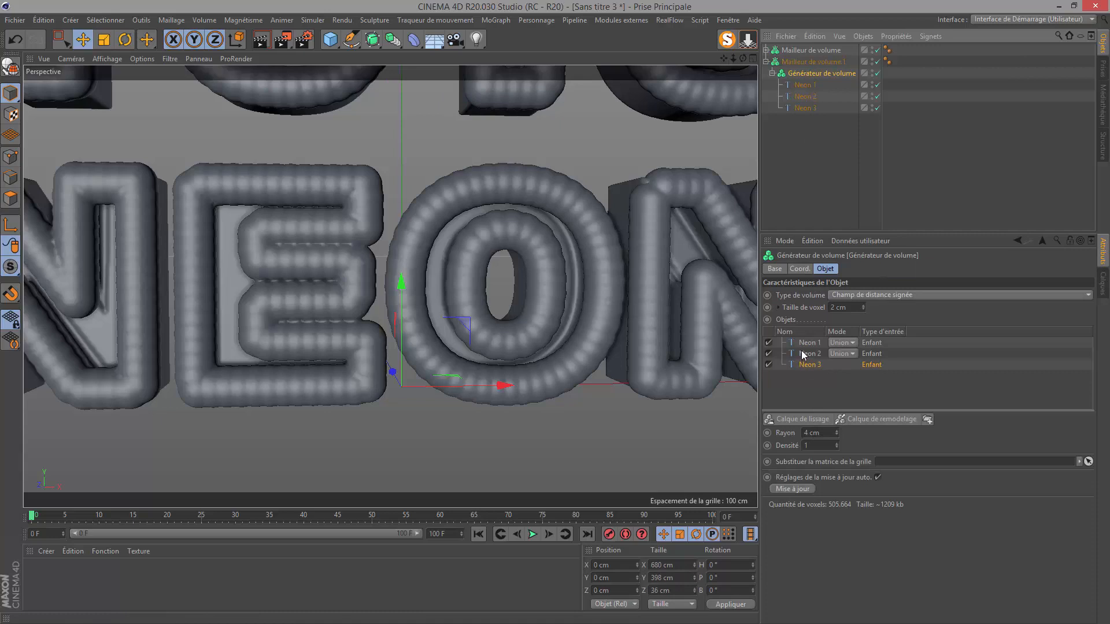
pyautogui.click(806, 353)
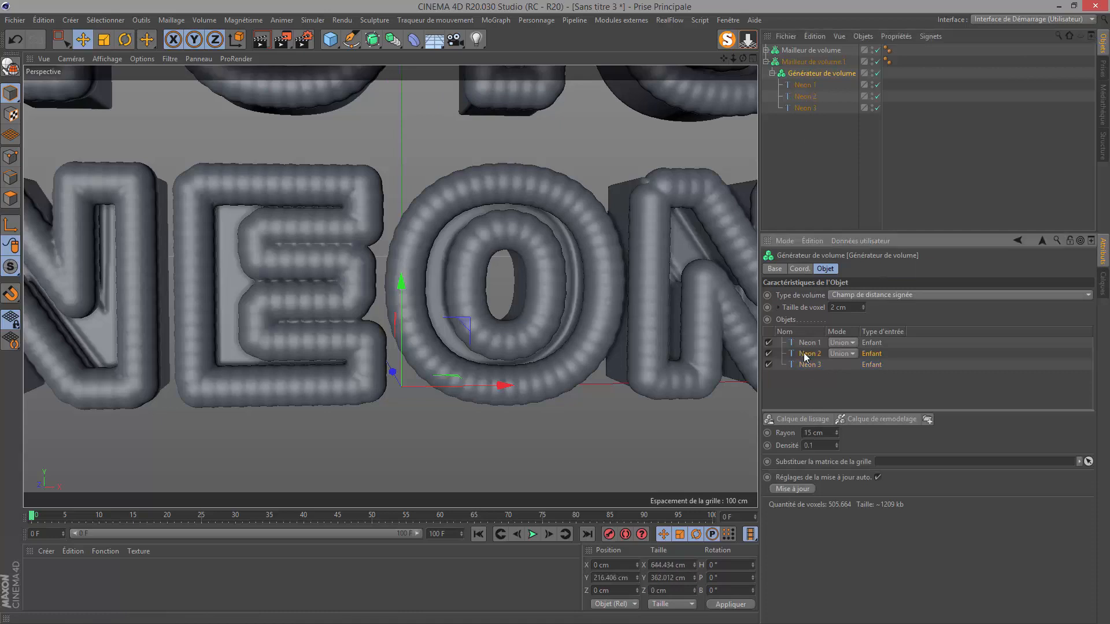
pyautogui.moveTo(809, 440); pyautogui.dragTo(787, 446)
pyautogui.write('4')
# Step: Set the Rayon of Neon 1 to 4 cm and its Densité to 1 in the Générateur de volume
pyautogui.click(809, 343)
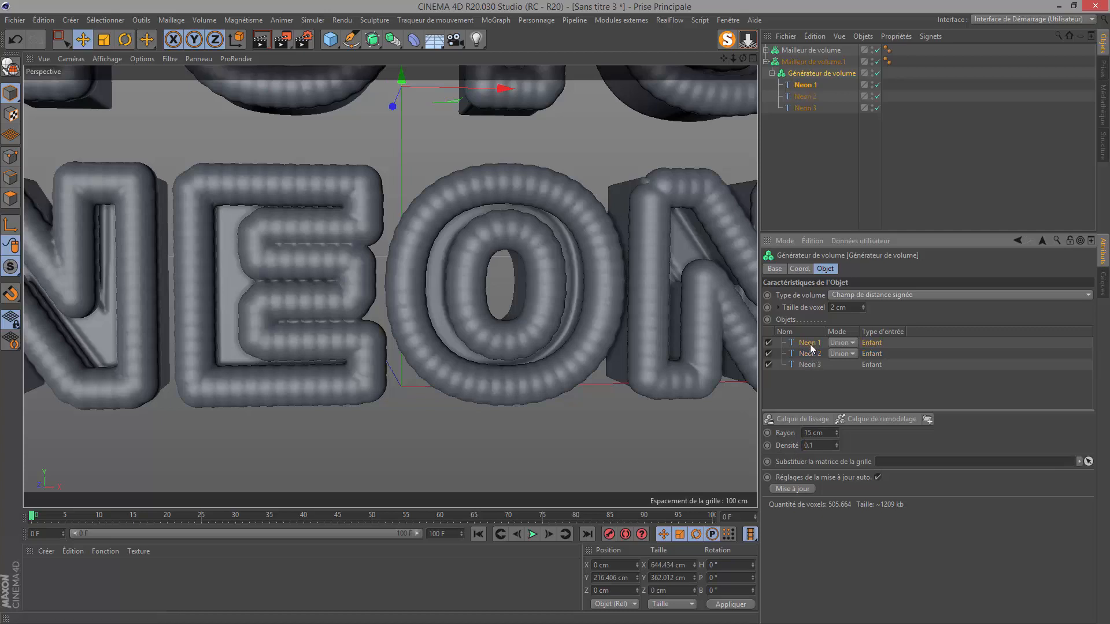
pyautogui.moveTo(821, 432); pyautogui.dragTo(802, 436)
pyautogui.write('41')
pyautogui.press('BackSpace')
pyautogui.write('1')
pyautogui.press('Return')
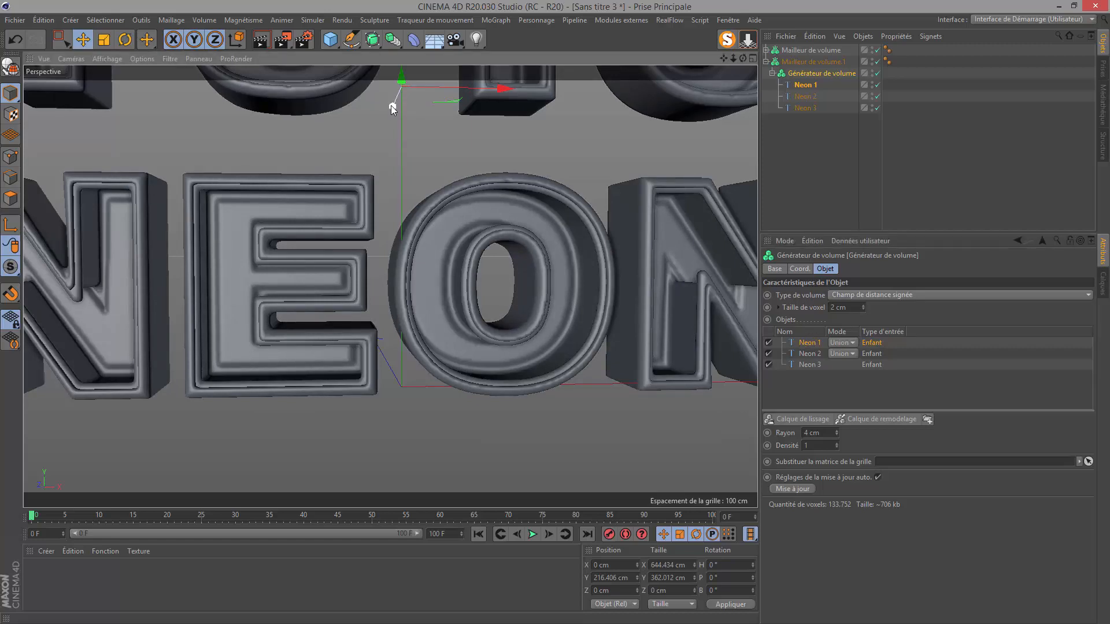
# Step: Move the Neon 1 spline along its Z axis and set its Z position to exactly 50 cm
pyautogui.moveTo(390, 106); pyautogui.dragTo(377, 115)
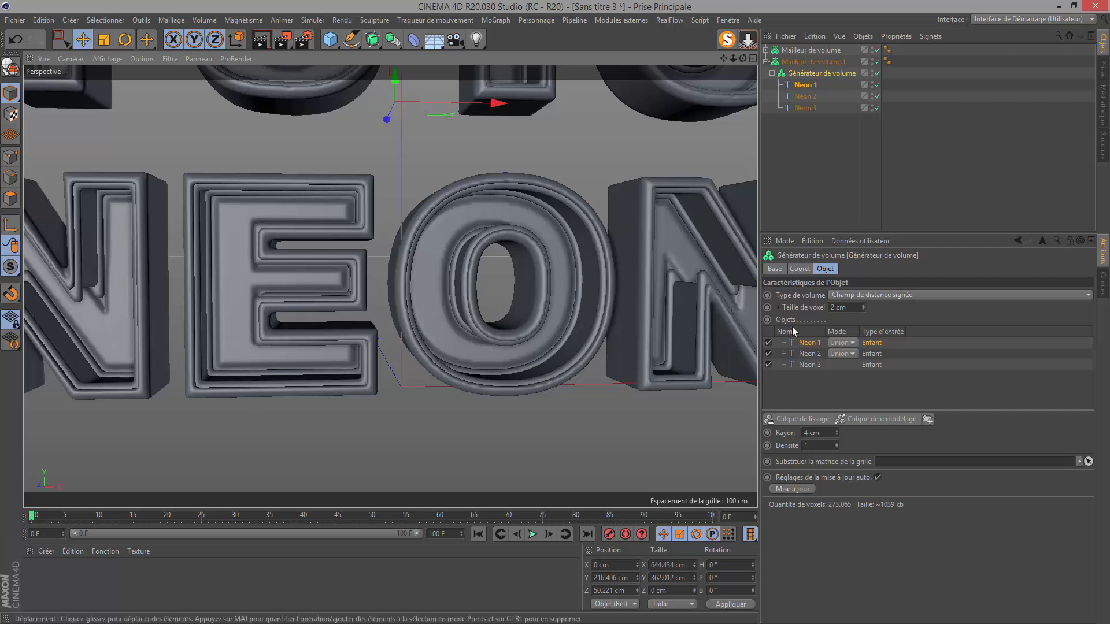
pyautogui.click(804, 87)
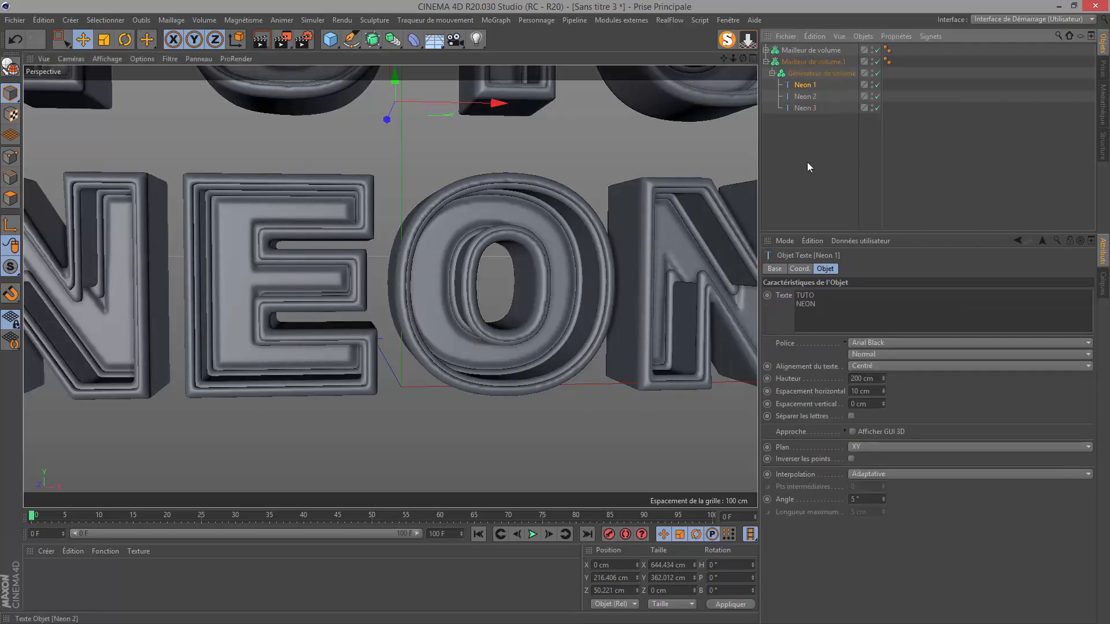
pyautogui.click(800, 269)
pyautogui.moveTo(804, 321); pyautogui.dragTo(895, 312)
pyautogui.press('BackSpace')
pyautogui.press('Return')
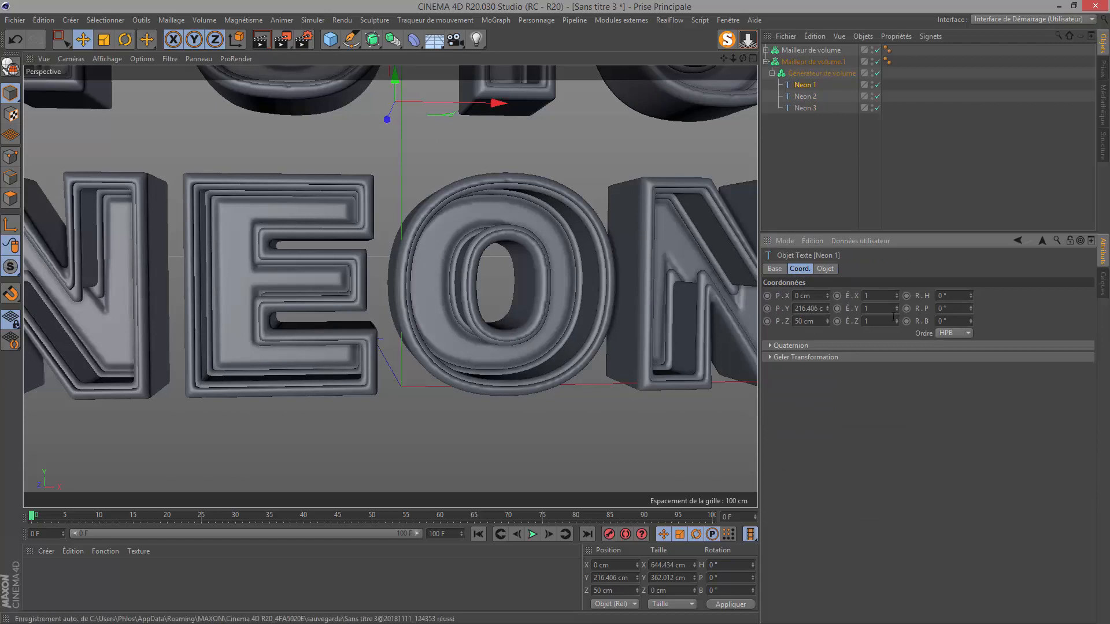
pyautogui.moveTo(815, 322); pyautogui.dragTo(728, 340)
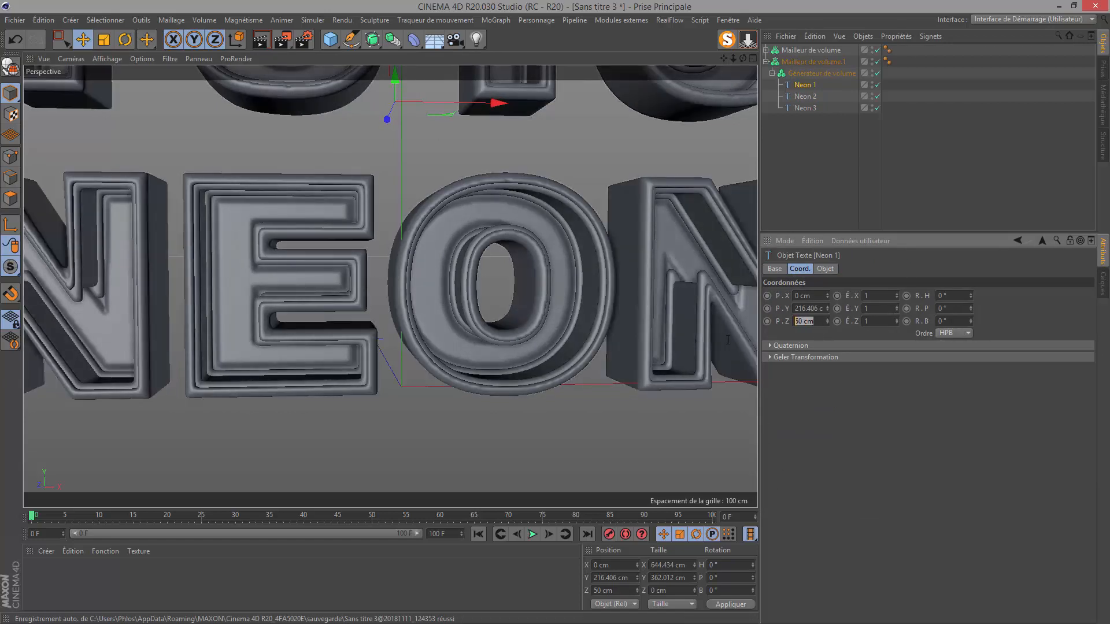
# Step: Set the Z position of the Neon 2 spline to 25 cm
pyautogui.click(804, 96)
pyautogui.doubleClick(809, 321)
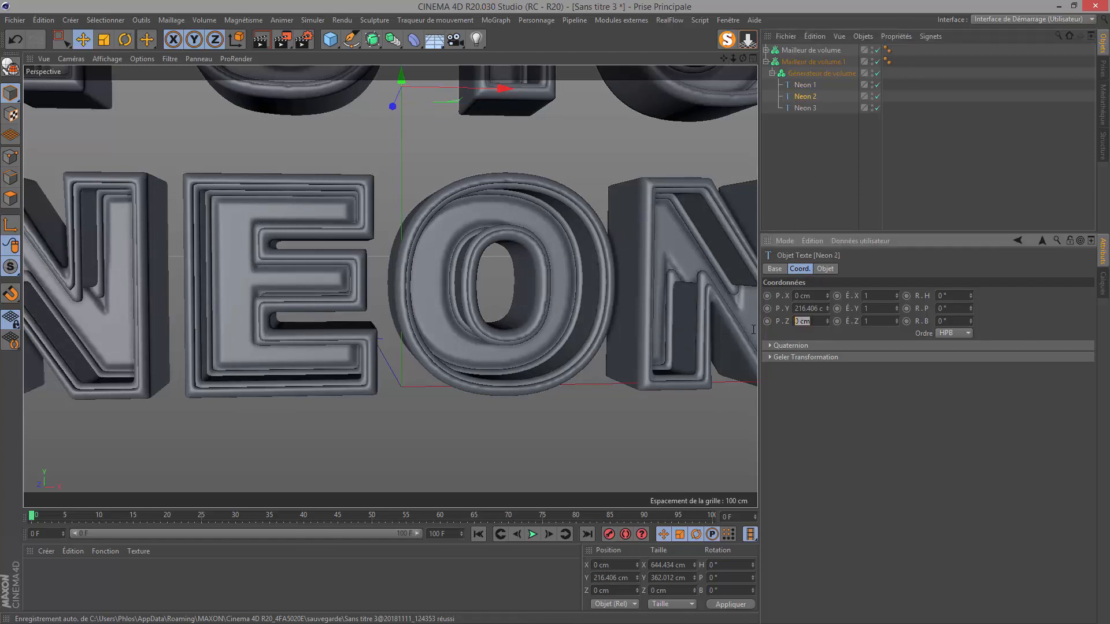
pyautogui.write('25')
pyautogui.press('Return')
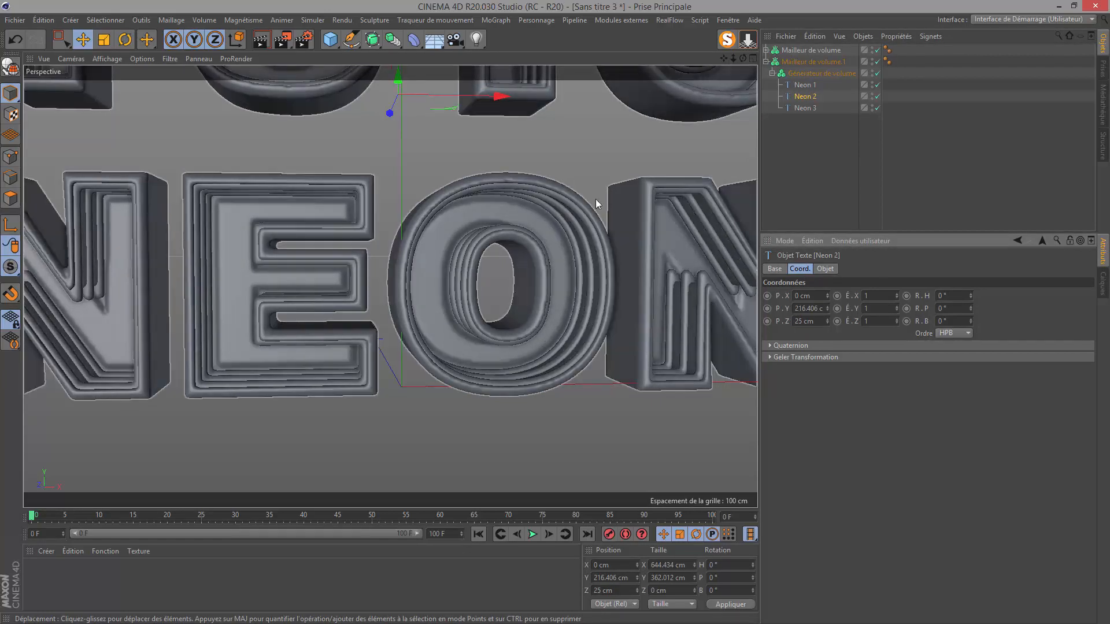
# Step: Create a new material and apply it to the first Mailleur de volume, which holds the hollowed letters
pyautogui.scroll(-10, 518, 291)
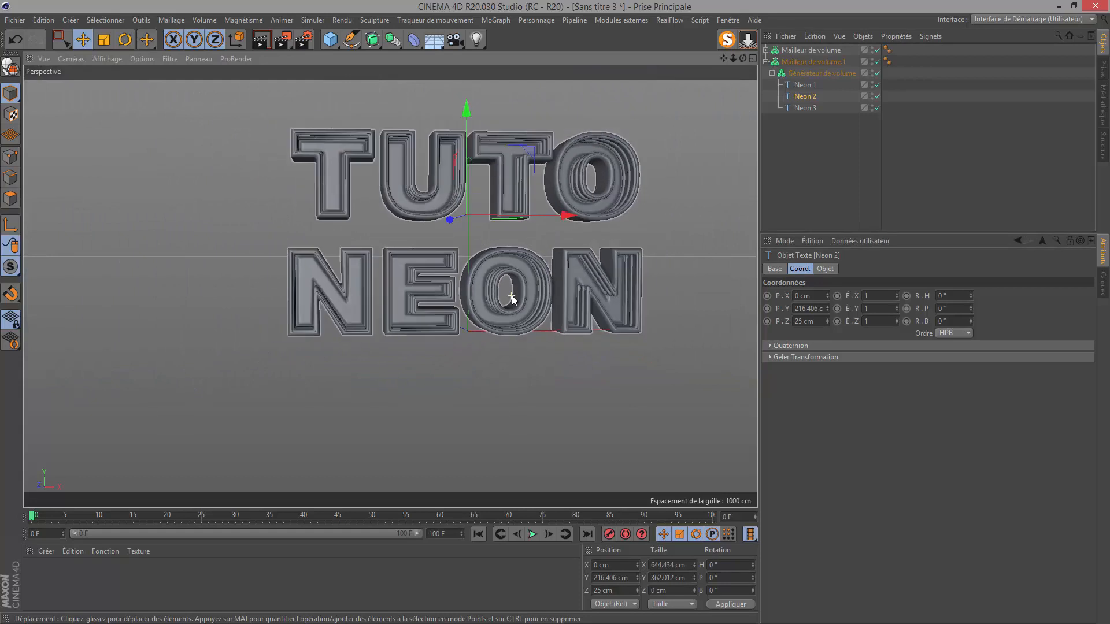
pyautogui.moveTo(723, 59); pyautogui.dragTo(593, 116)
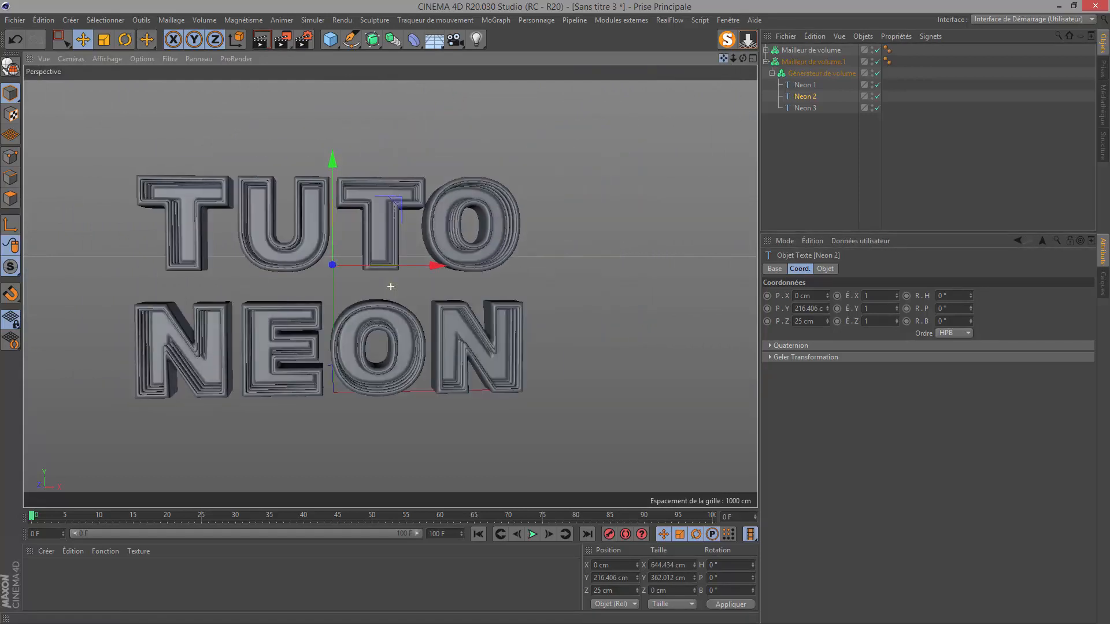
pyautogui.moveTo(742, 58); pyautogui.dragTo(583, 242)
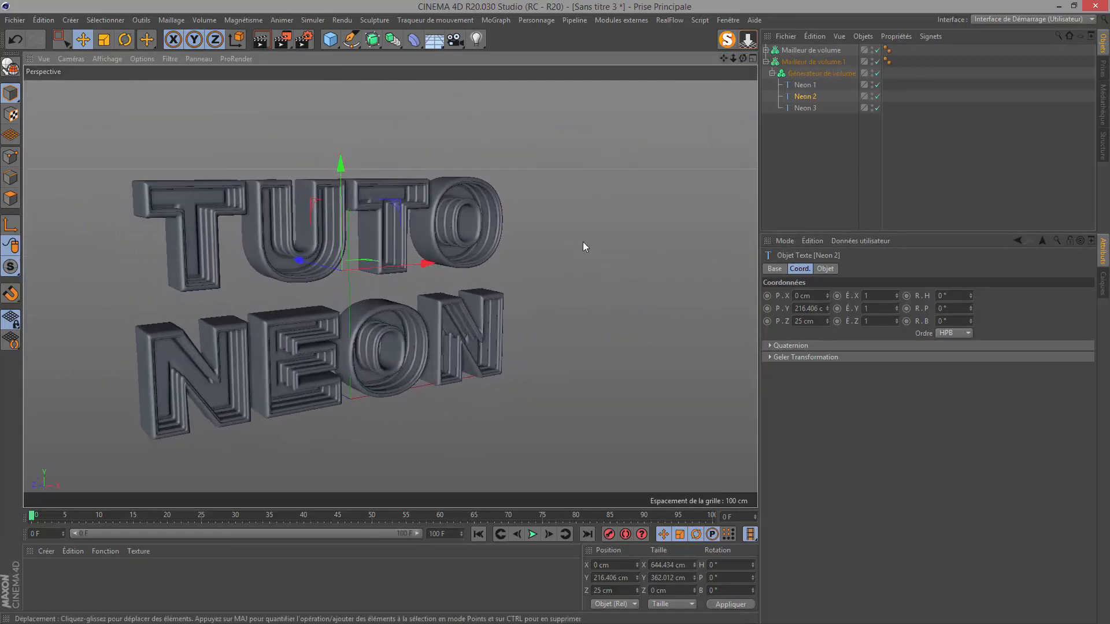
pyautogui.doubleClick(51, 581)
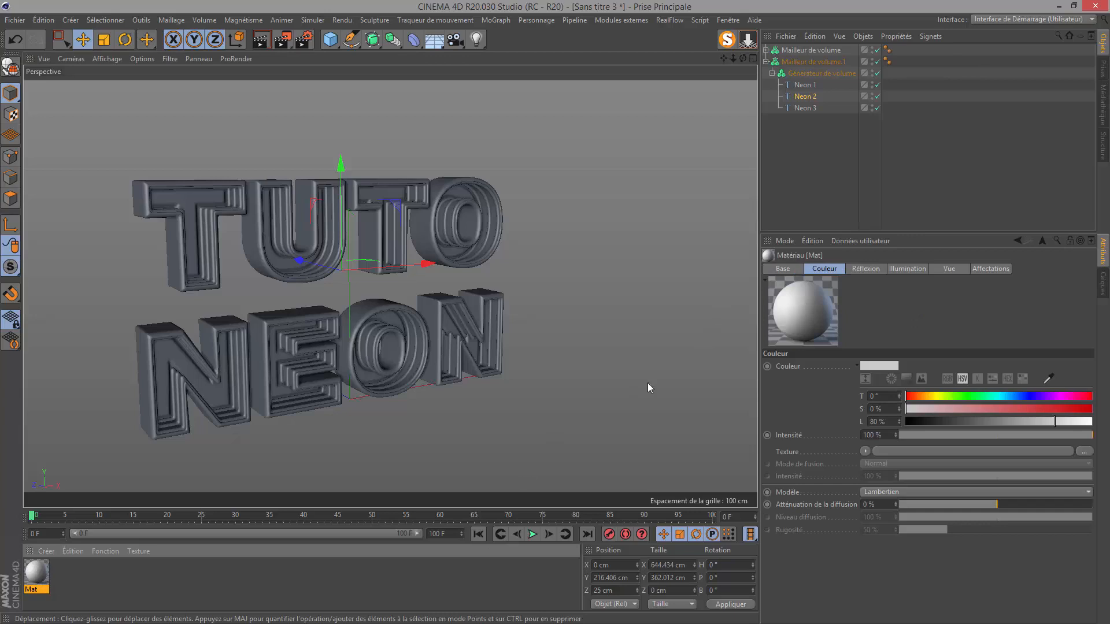
pyautogui.moveTo(32, 573); pyautogui.dragTo(821, 50)
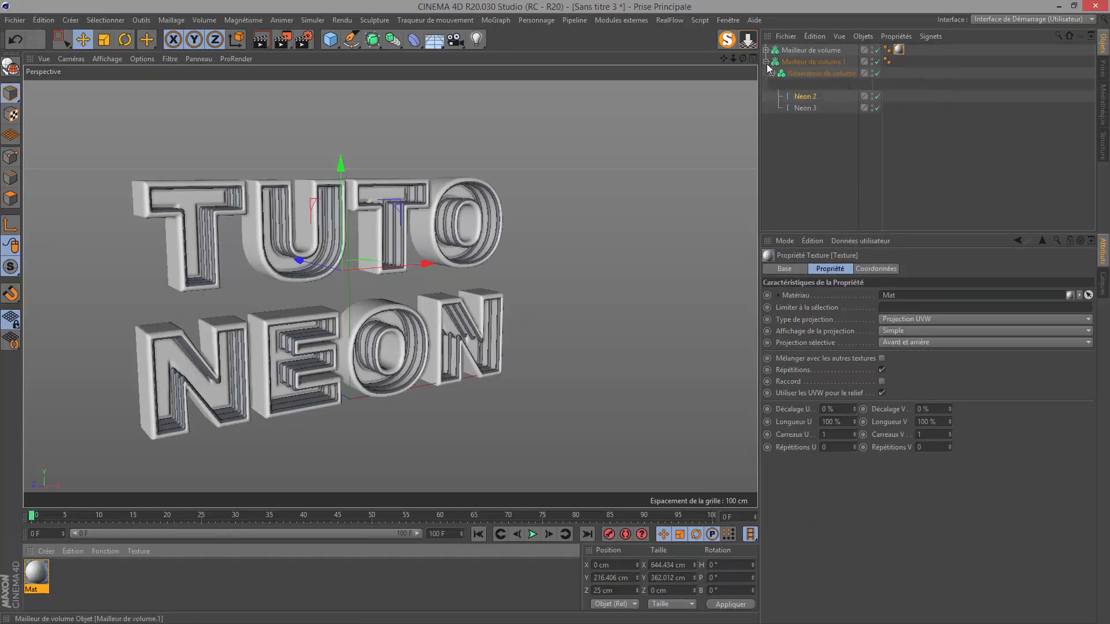
# Step: Rename the first Mailleur de volume as Boite and Mailleur de volume.1 as Neons
pyautogui.click(766, 61)
pyautogui.doubleClick(808, 50)
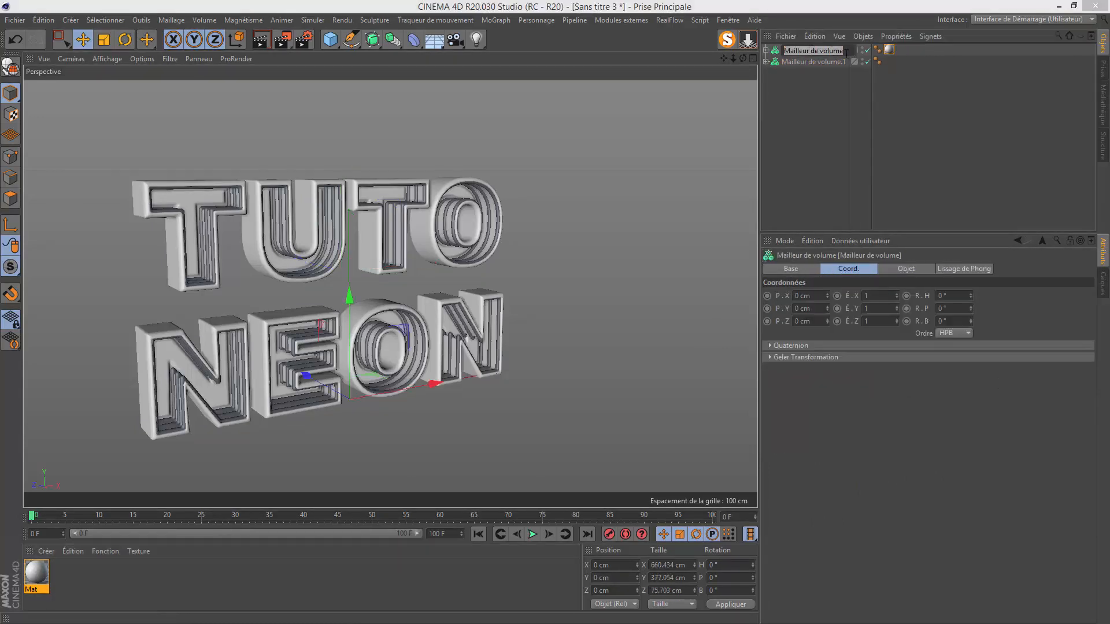
pyautogui.write('Boite')
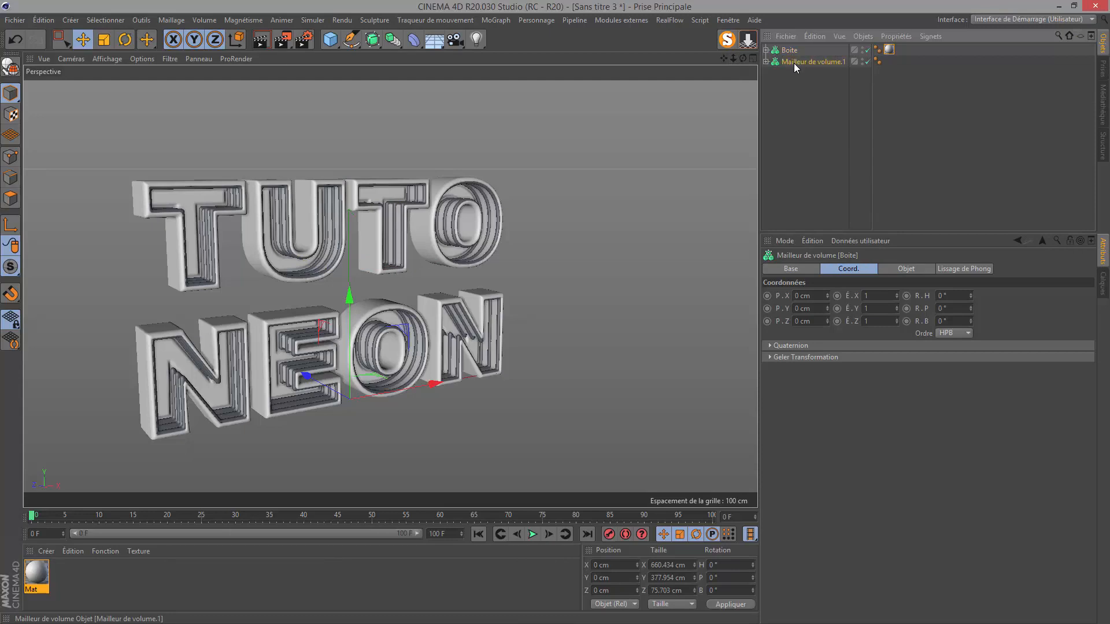
pyautogui.doubleClick(811, 62)
pyautogui.write('Neon')
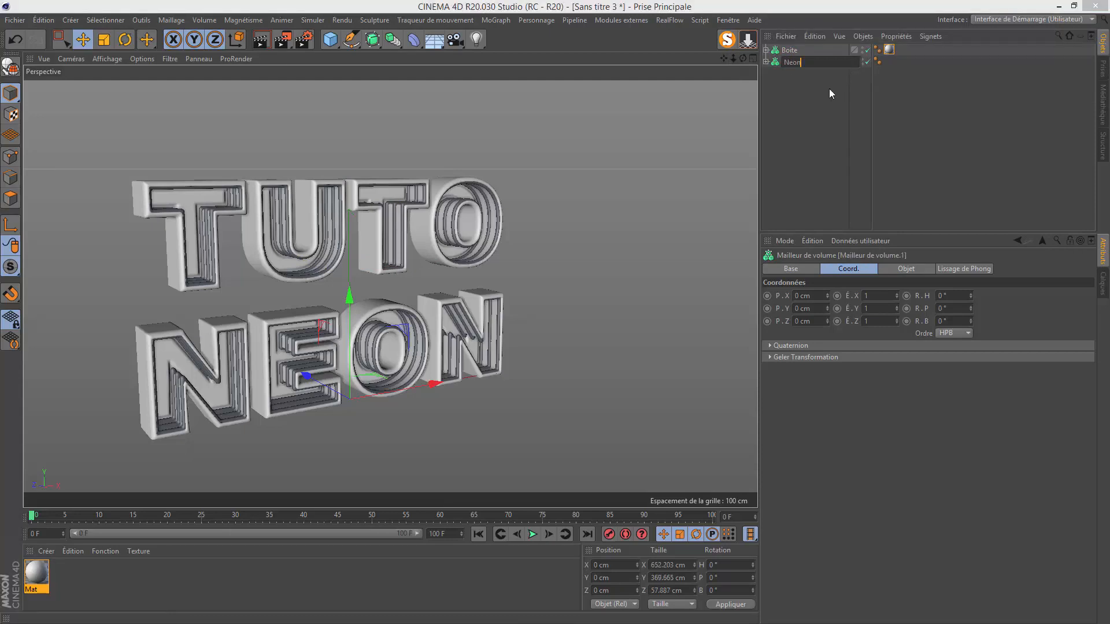
pyautogui.press('Return')
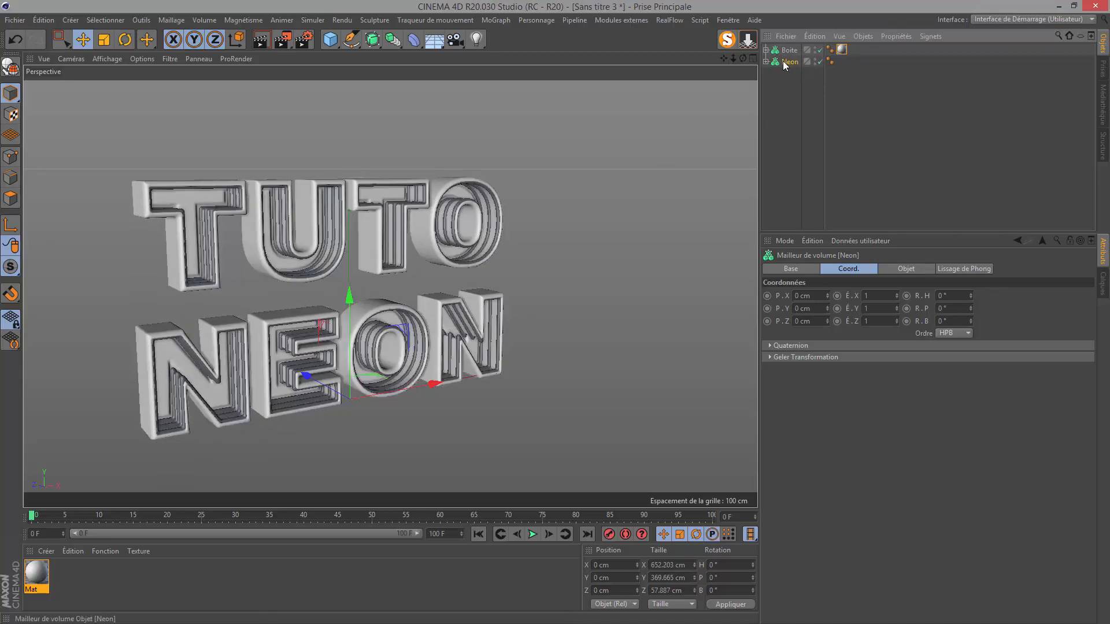
pyautogui.doubleClick(791, 62)
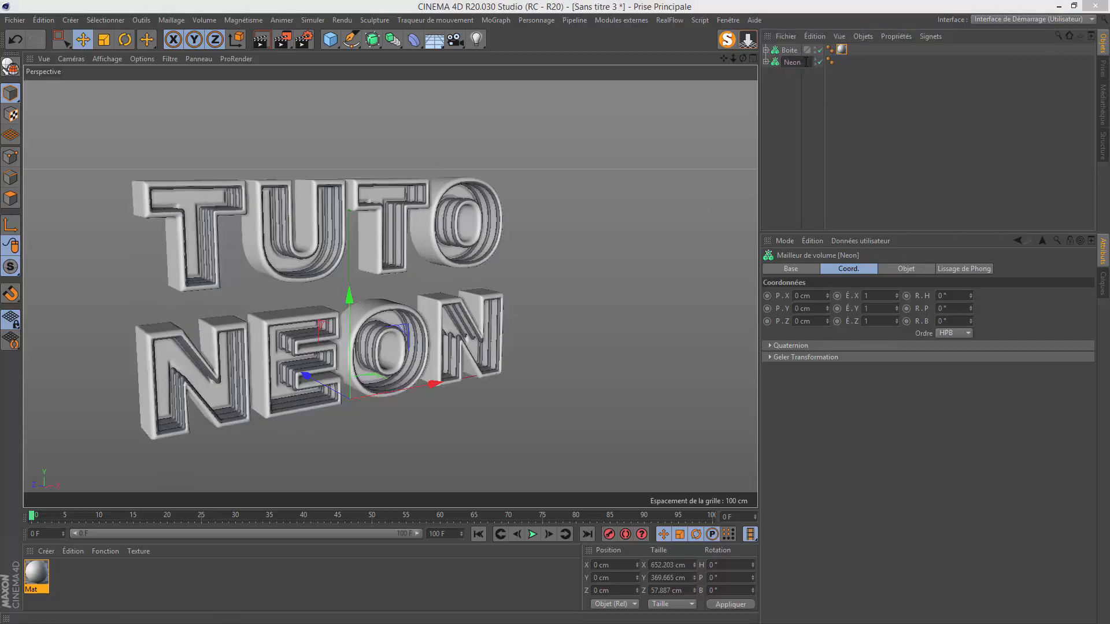
pyautogui.write('s')
pyautogui.press('Return')
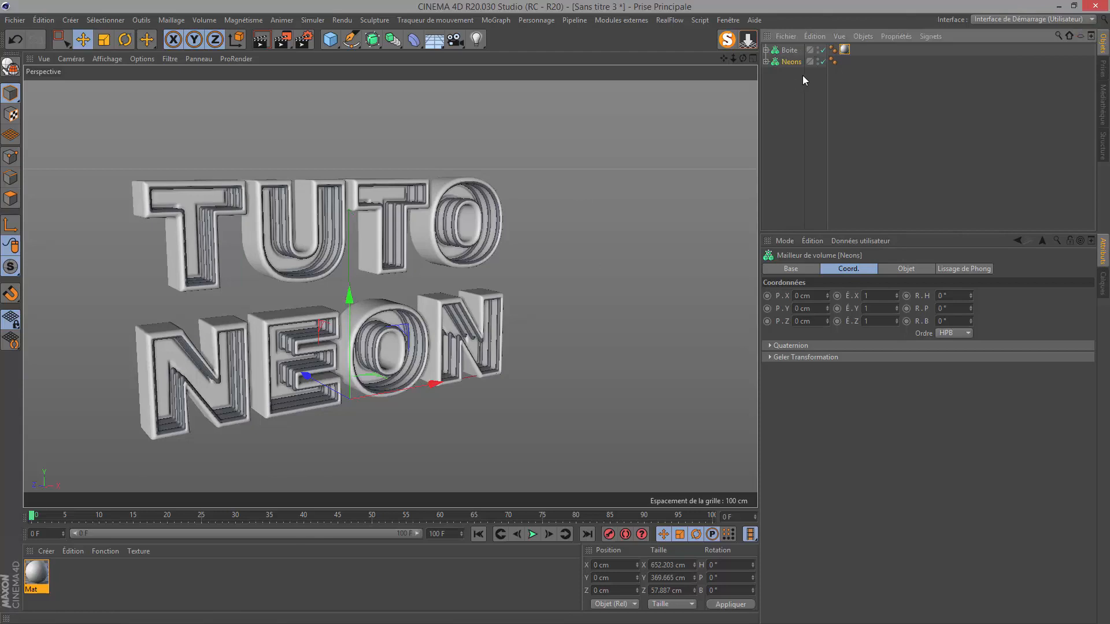
# Step: Darken the Mat material's colour to near black, with hue 136°, saturation 8 % and luminance 8 %
pyautogui.click(32, 574)
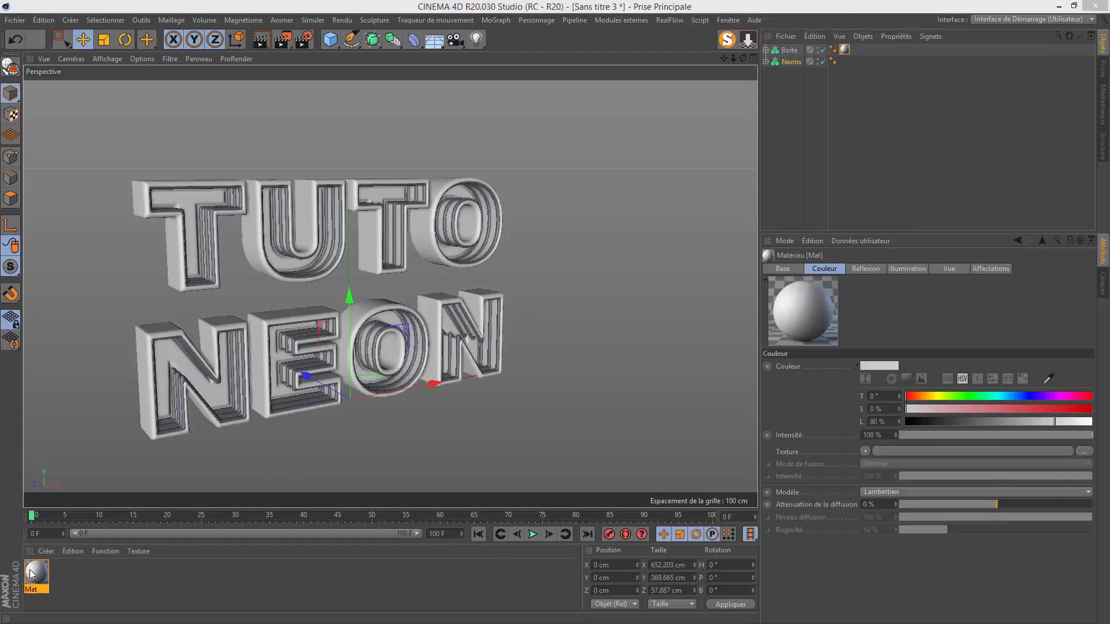
pyautogui.doubleClick(34, 573)
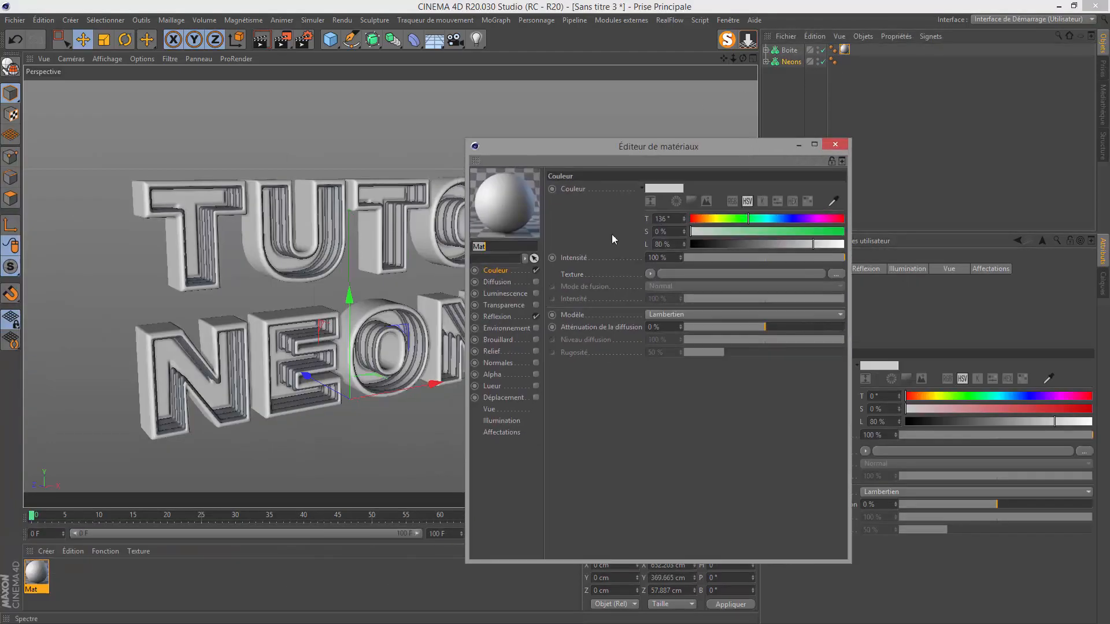
pyautogui.moveTo(717, 246)
pyautogui.mouseDown()
pyautogui.moveTo(702, 232)
pyautogui.moveTo(703, 249)
pyautogui.mouseUp()
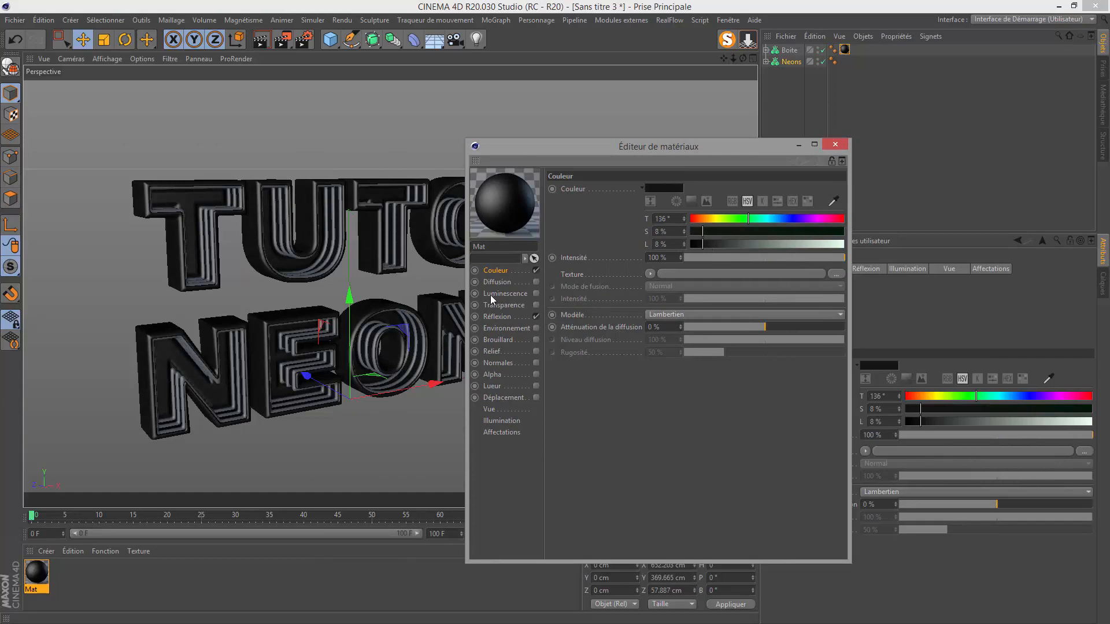
# Step: Add a Beckmann layer to the material's Réflexion channel and set its Rugosité to 5 %
pyautogui.click(497, 317)
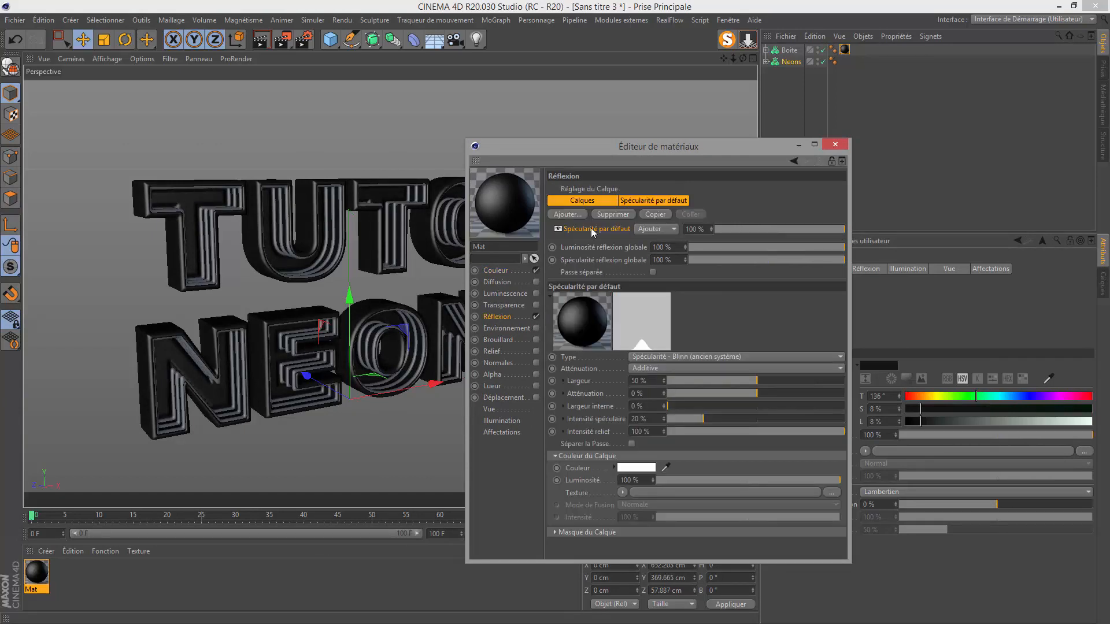
pyautogui.click(574, 216)
pyautogui.click(609, 218)
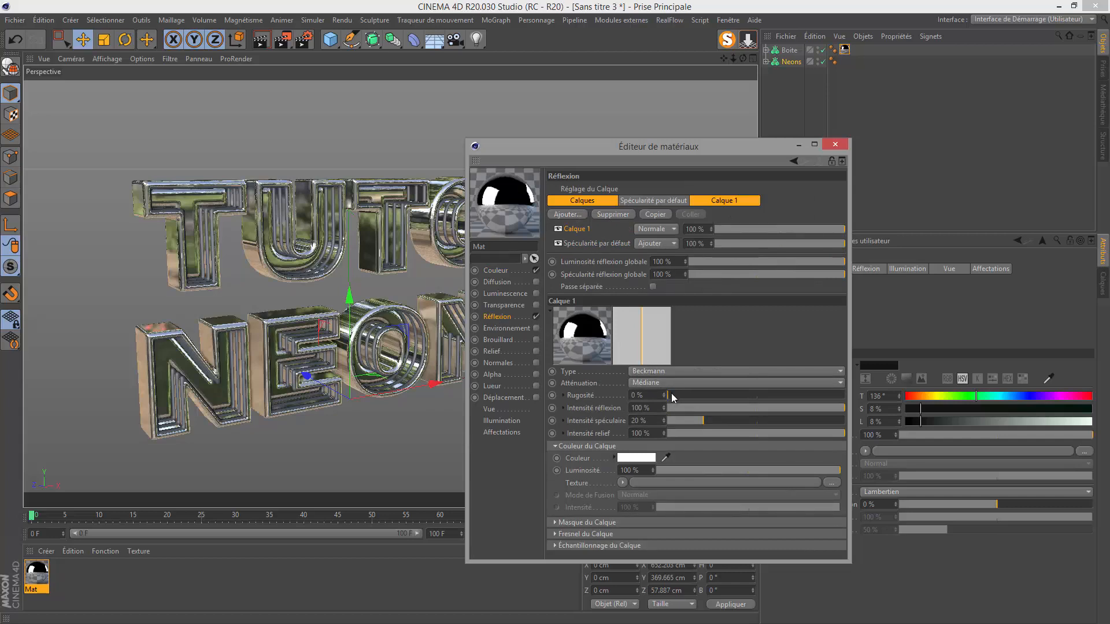
pyautogui.click(638, 395)
pyautogui.write('5')
pyautogui.press('Return')
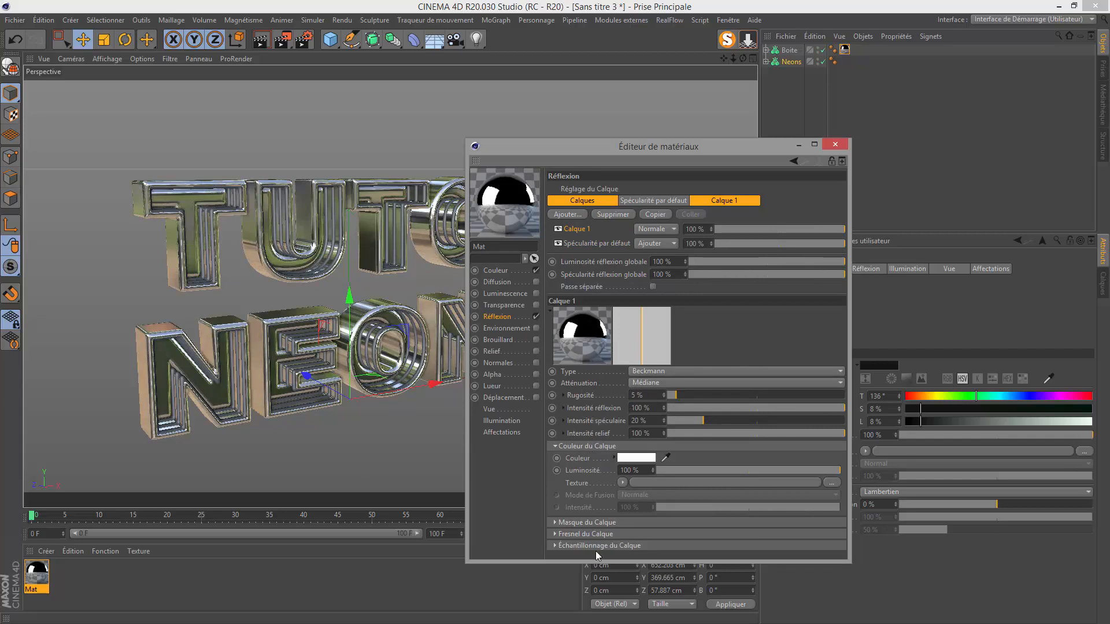
# Step: Set the reflection layer's Fresnel to Diélectrique with the Huile (Végétale) preset and close the material editor
pyautogui.click(555, 534)
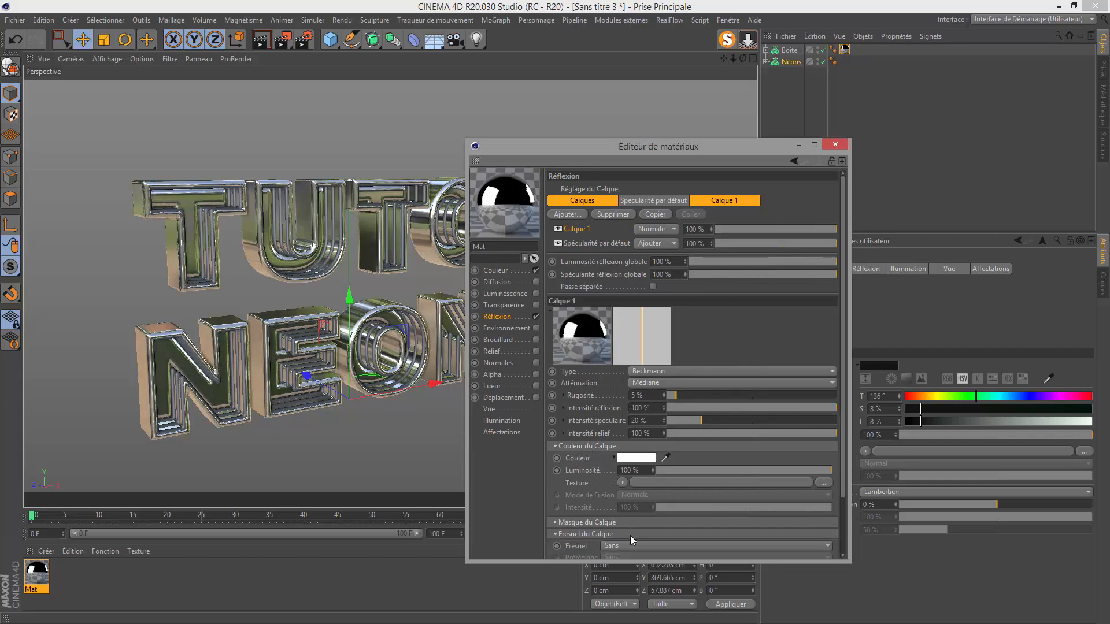
pyautogui.scroll(-3, 836, 488)
pyautogui.click(619, 485)
pyautogui.click(618, 513)
pyautogui.click(608, 497)
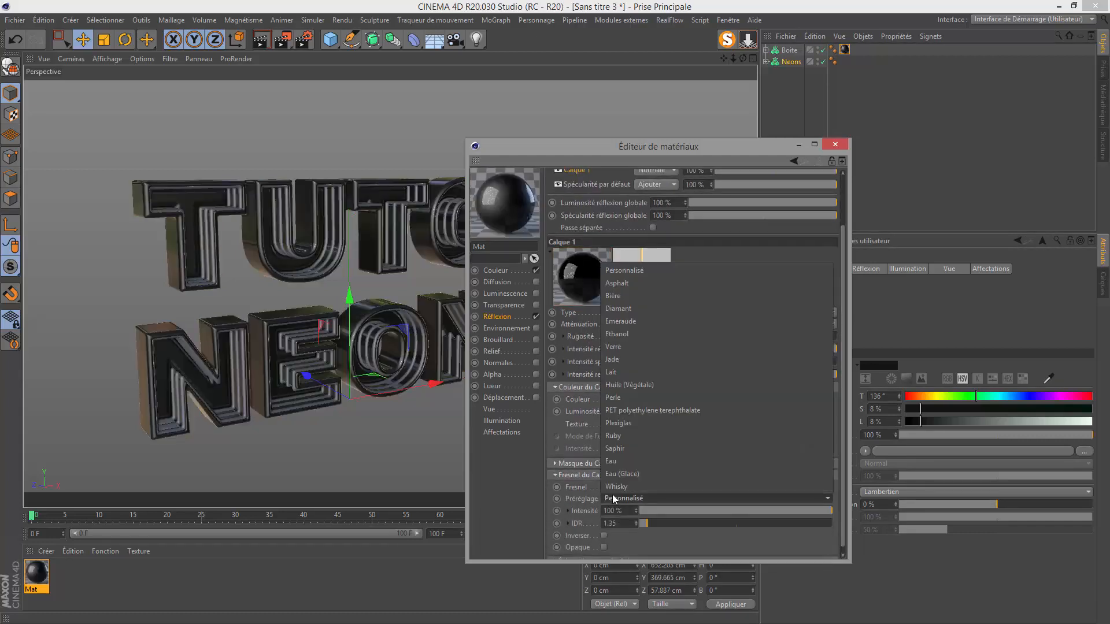
pyautogui.click(625, 384)
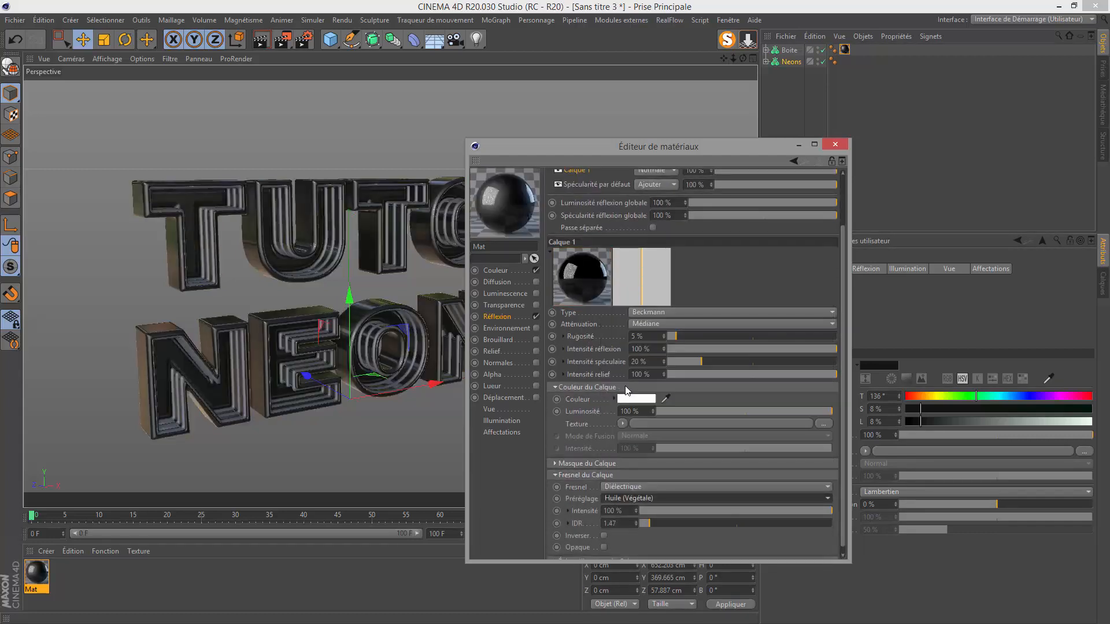
pyautogui.click(835, 144)
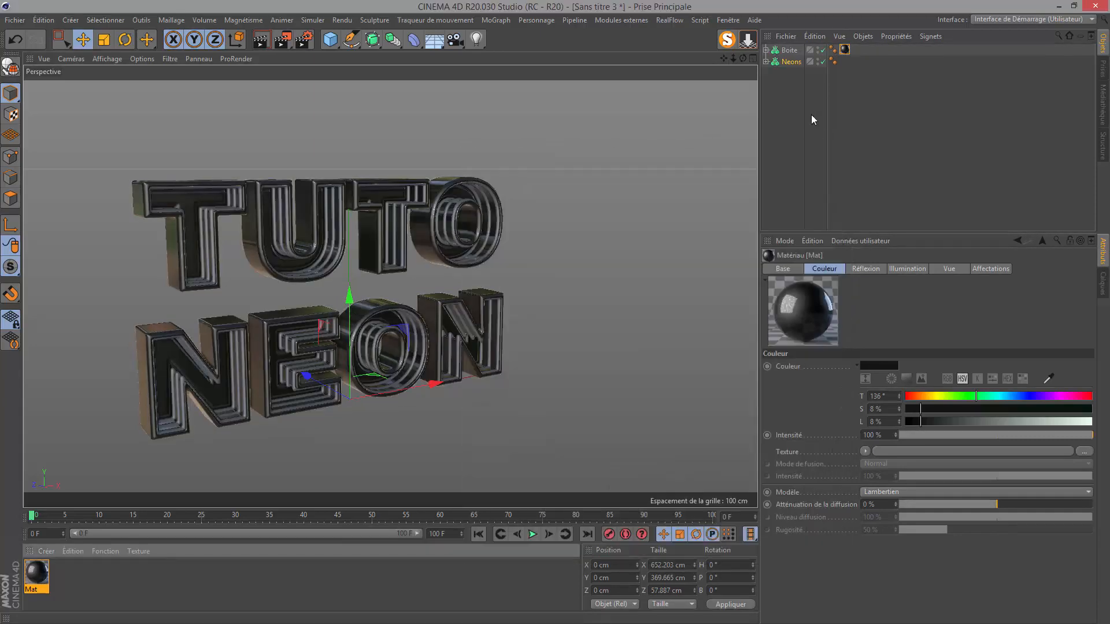
pyautogui.keyDown('alt'); pyautogui.moveTo(347, 289); pyautogui.dragTo(390, 286); pyautogui.keyUp('alt')
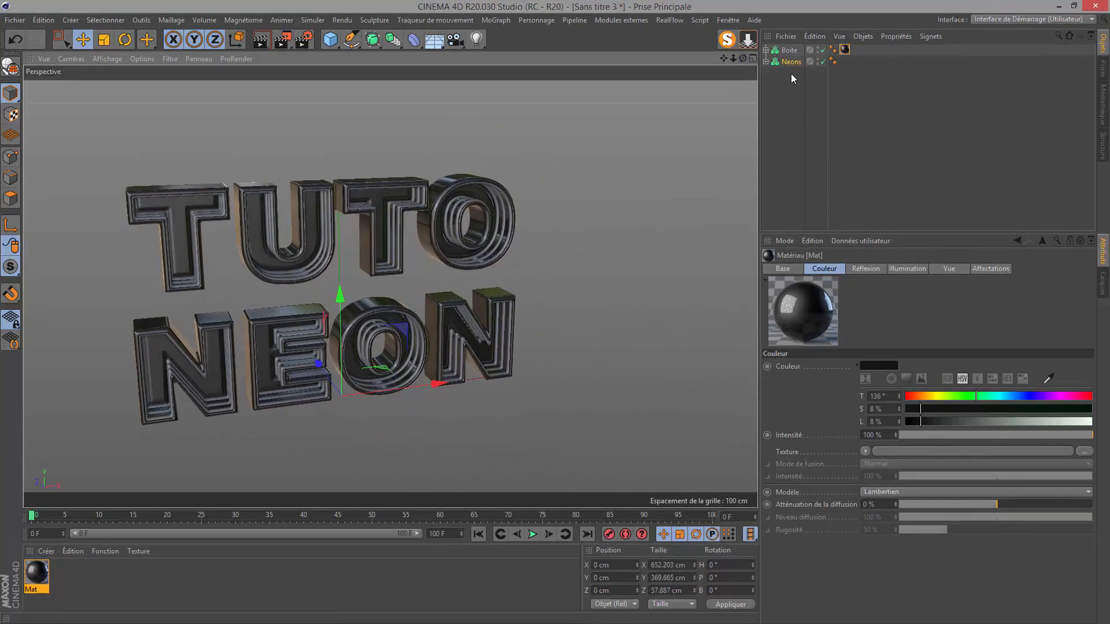
# Step: Create a new material and name it Neo 1
pyautogui.doubleClick(71, 578)
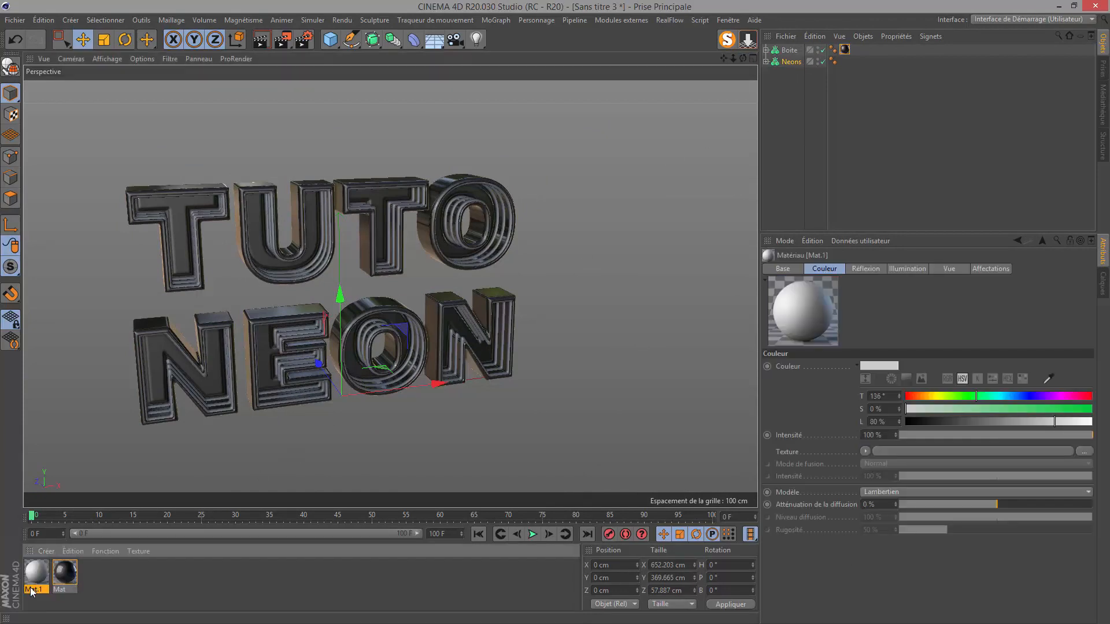
pyautogui.doubleClick(35, 589)
pyautogui.write('Neo')
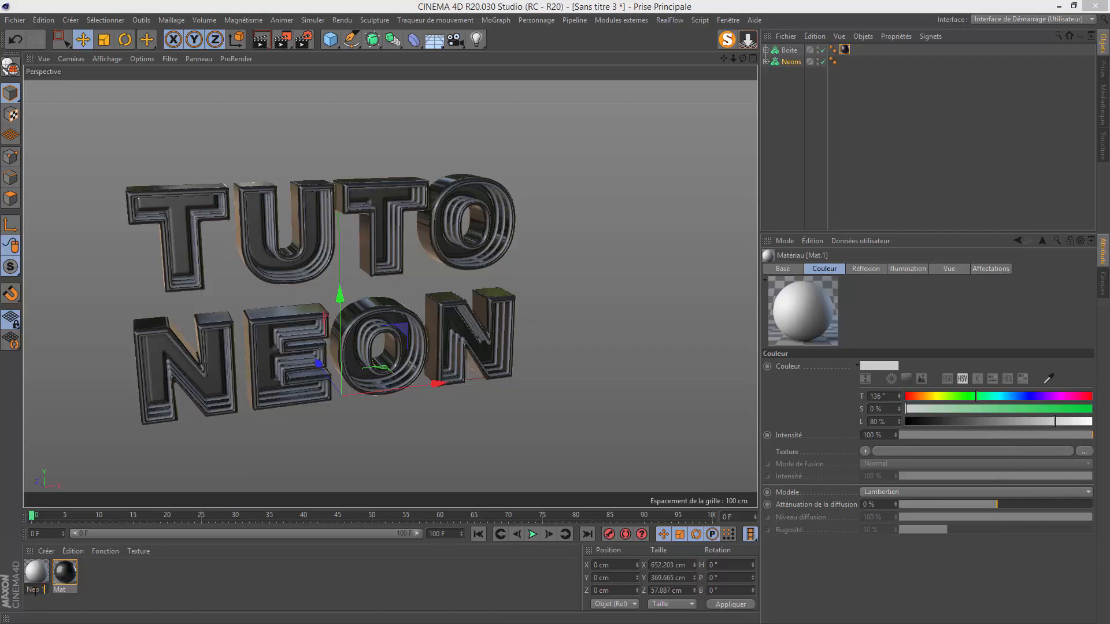
pyautogui.press('Return')
# Step: Leave only Luminescence enabled on the Neo 1 material and colour it pink, with hue 313°, saturation 94 % and luminance 100 %
pyautogui.doubleClick(36, 572)
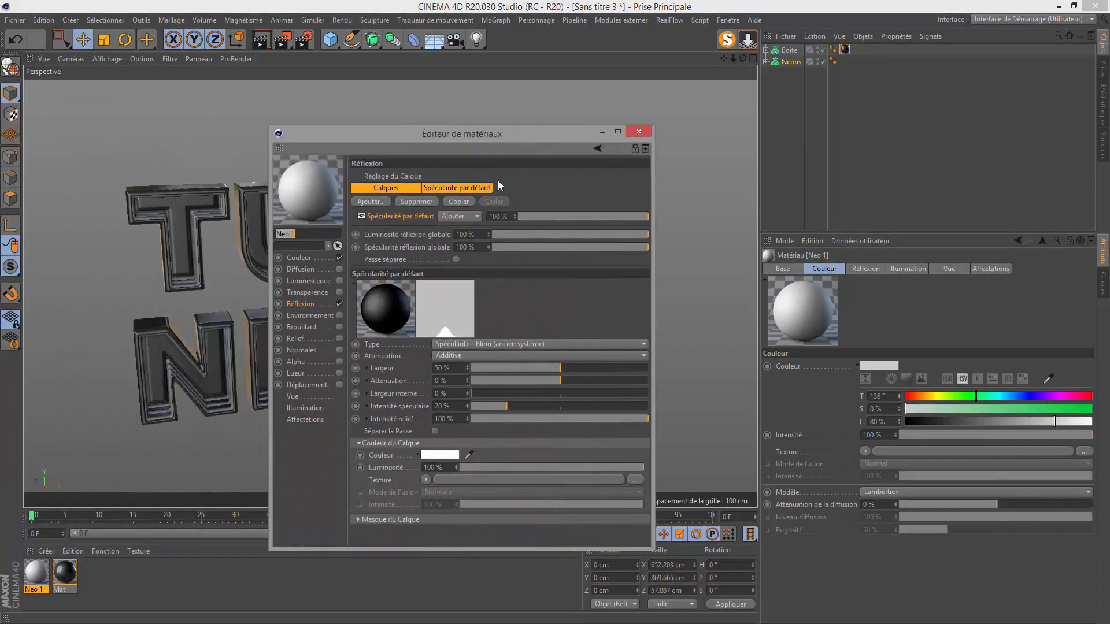
pyautogui.click(339, 258)
pyautogui.click(339, 304)
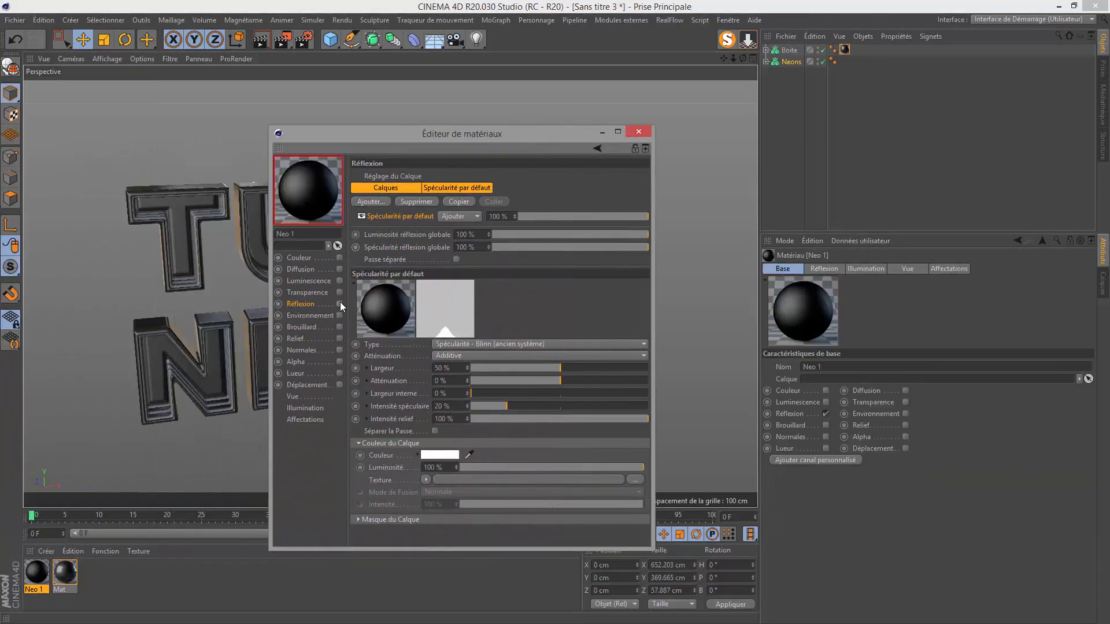
pyautogui.click(339, 281)
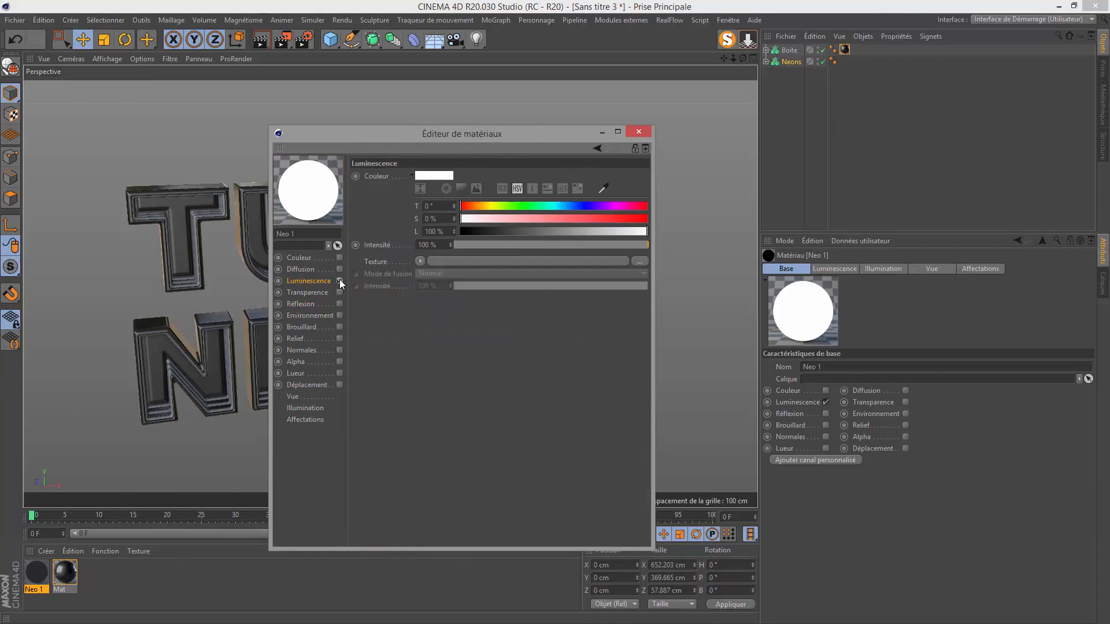
pyautogui.moveTo(465, 203); pyautogui.dragTo(636, 218)
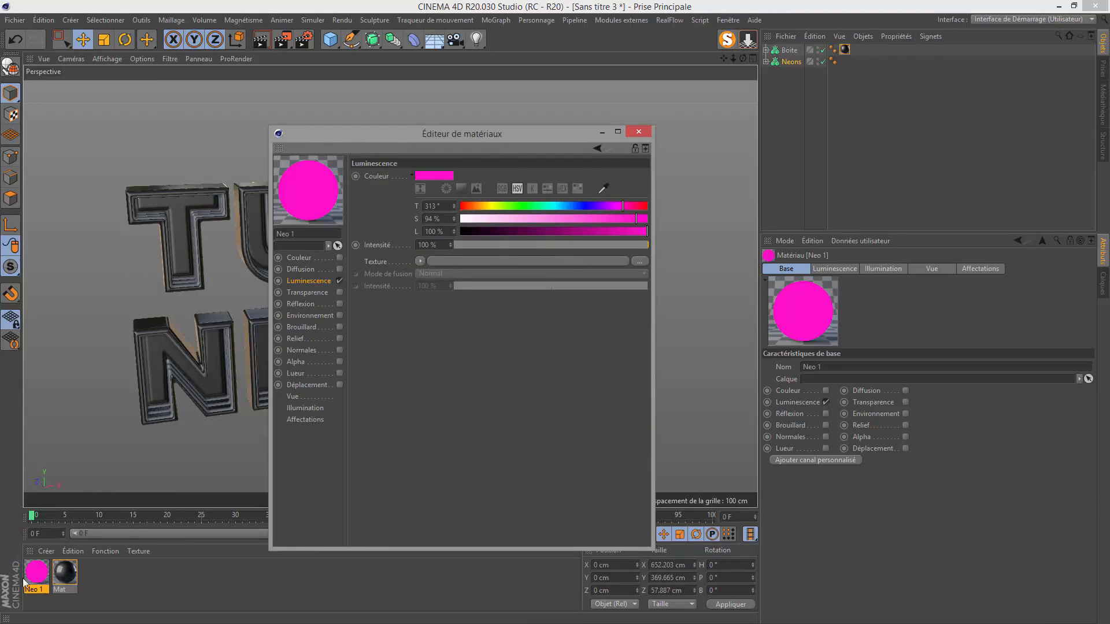
# Step: Duplicate the Neo 1 material as Neo 2 and set its luminescence hue to 201° for a blue glow
pyautogui.keyDown('ctrl'); pyautogui.moveTo(33, 578); pyautogui.dragTo(55, 583); pyautogui.keyUp('ctrl')
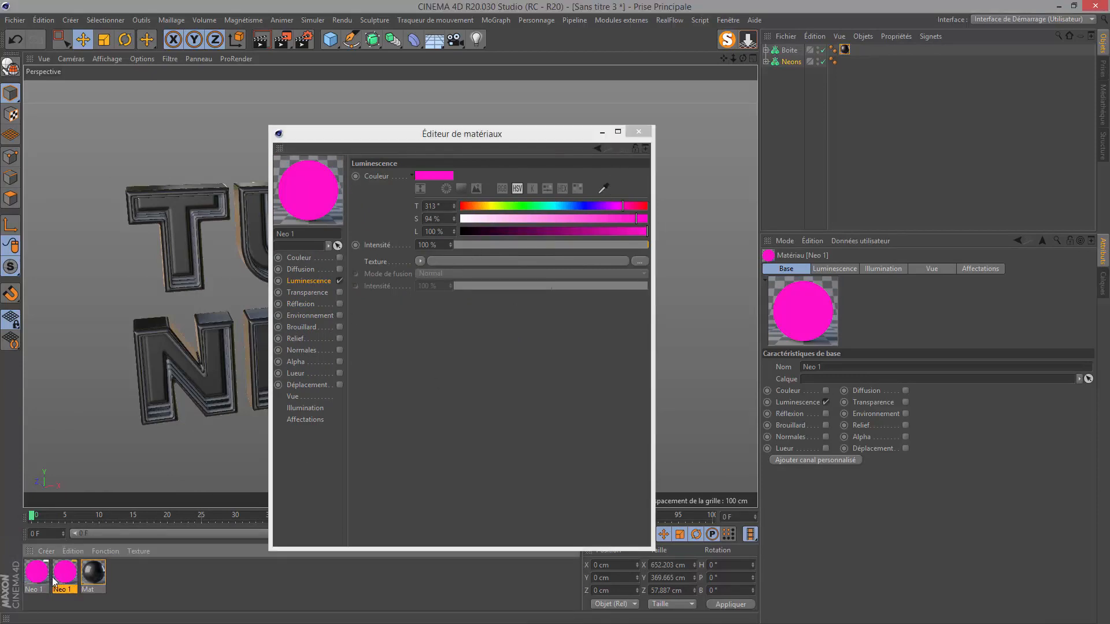
pyautogui.doubleClick(60, 589)
pyautogui.click(68, 590)
pyautogui.write('2')
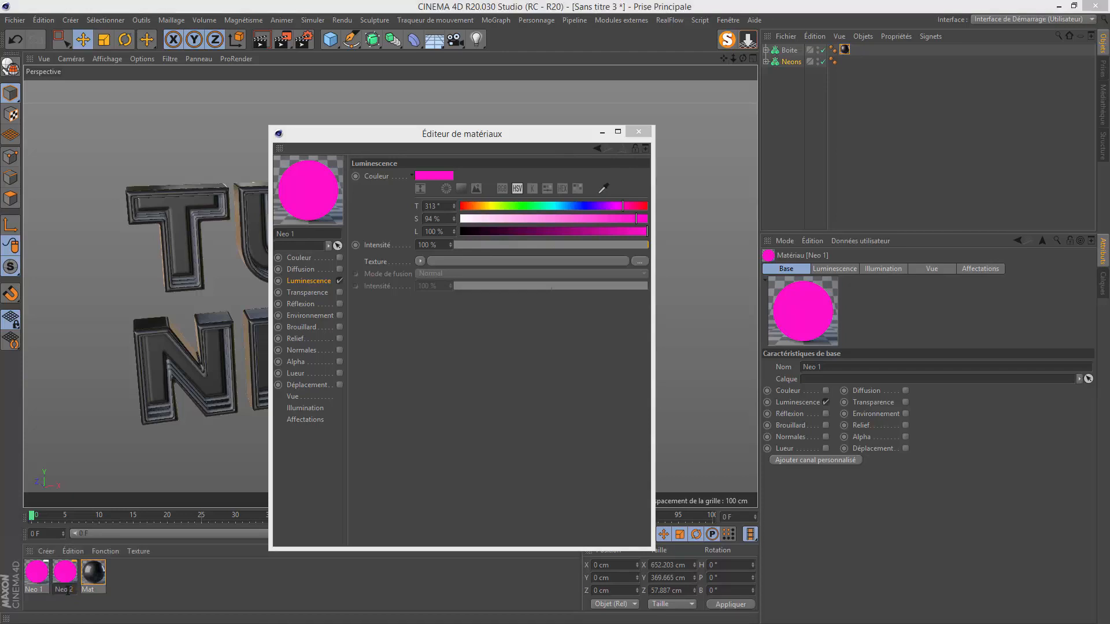
pyautogui.click(63, 574)
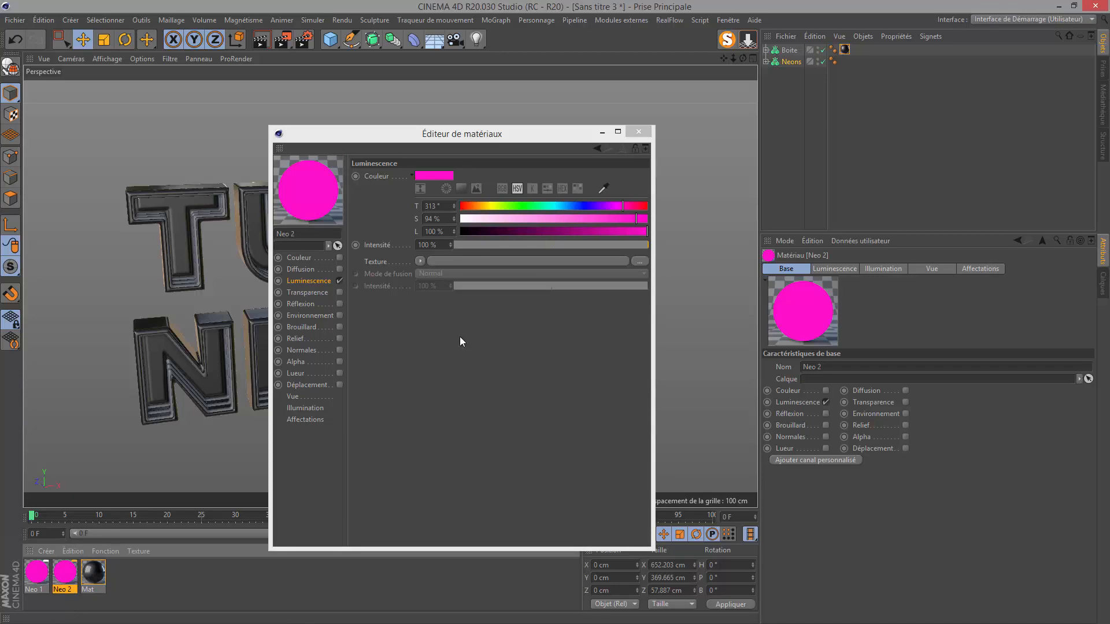
pyautogui.moveTo(623, 206); pyautogui.dragTo(565, 216)
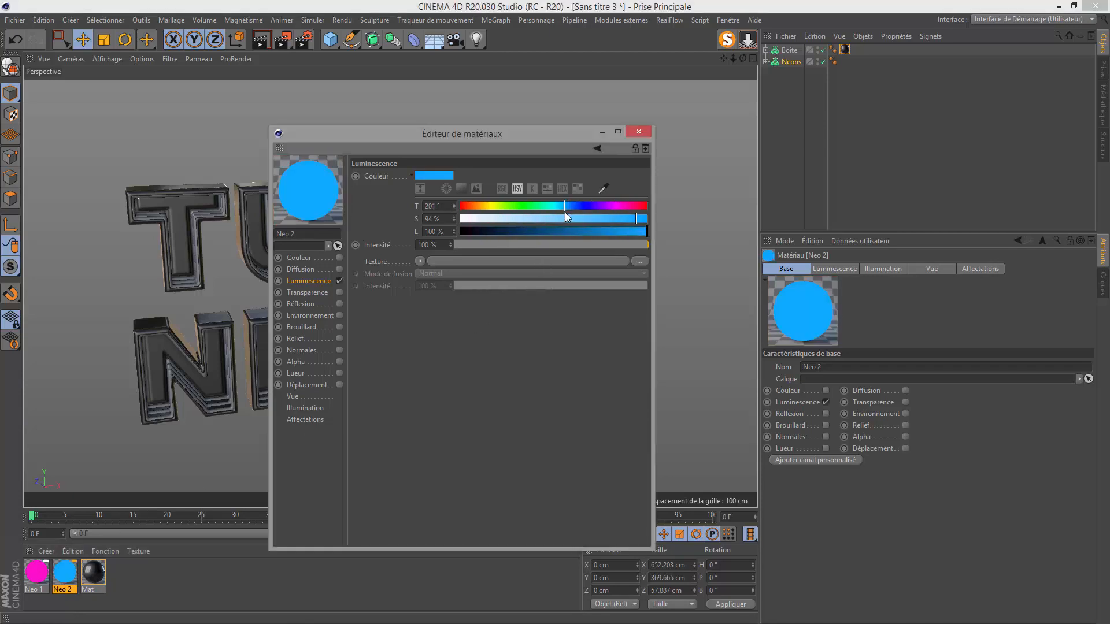
# Step: Duplicate the blue Neo 2 material, set the copy's luminescence hue to 44° for yellow-orange, and close the material editor
pyautogui.click(64, 581)
pyautogui.keyDown('ctrl'); pyautogui.moveTo(74, 578); pyautogui.dragTo(79, 578); pyautogui.keyUp('ctrl')
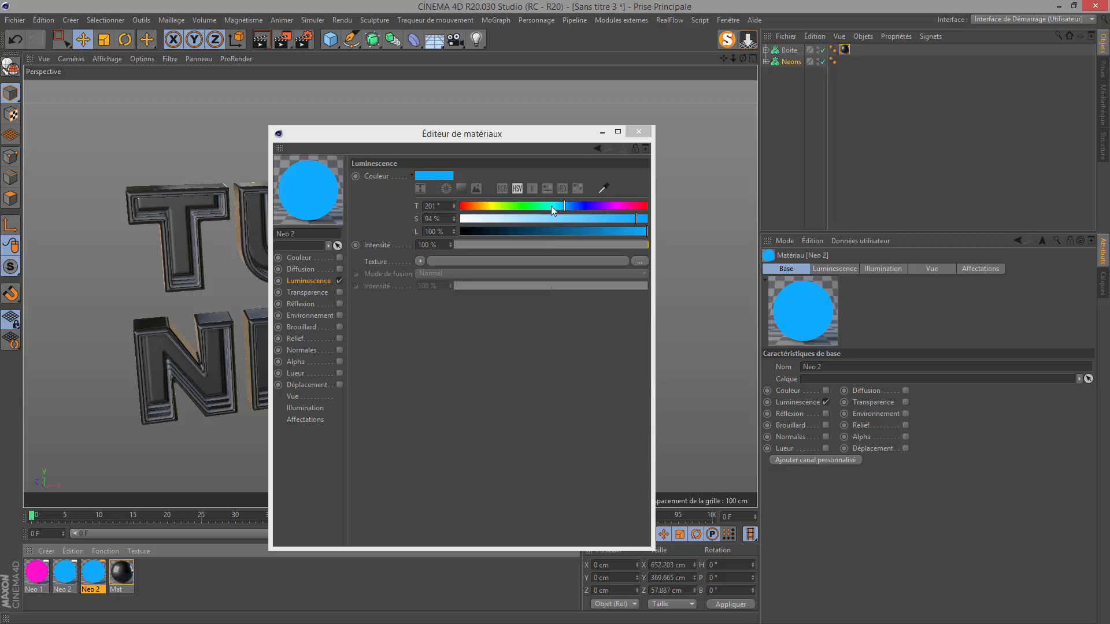
pyautogui.click(525, 206)
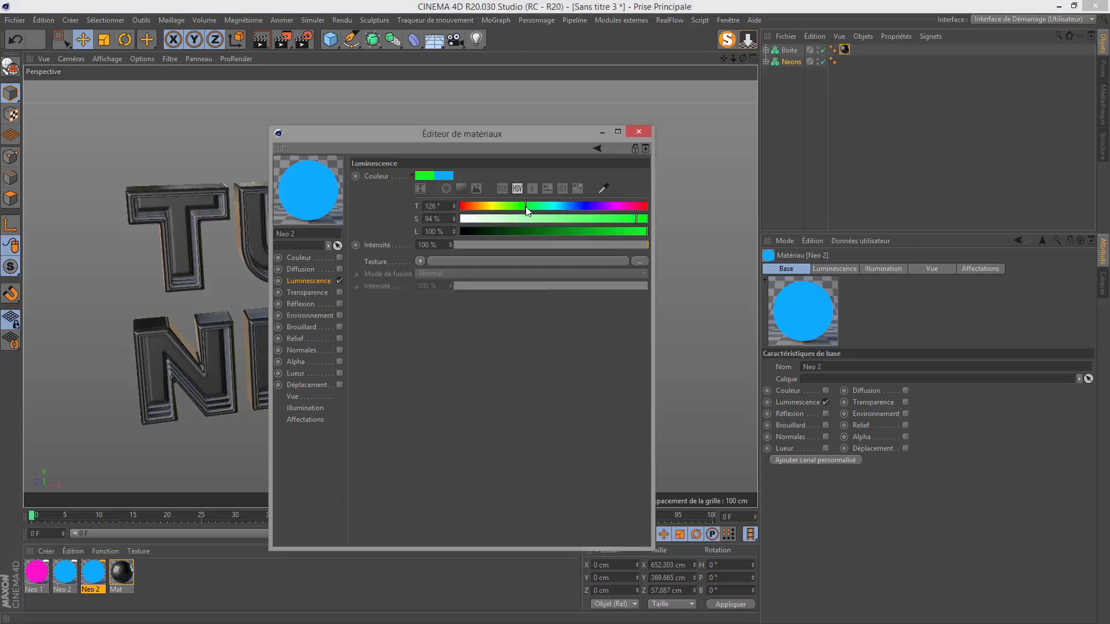
pyautogui.moveTo(527, 206); pyautogui.dragTo(483, 207)
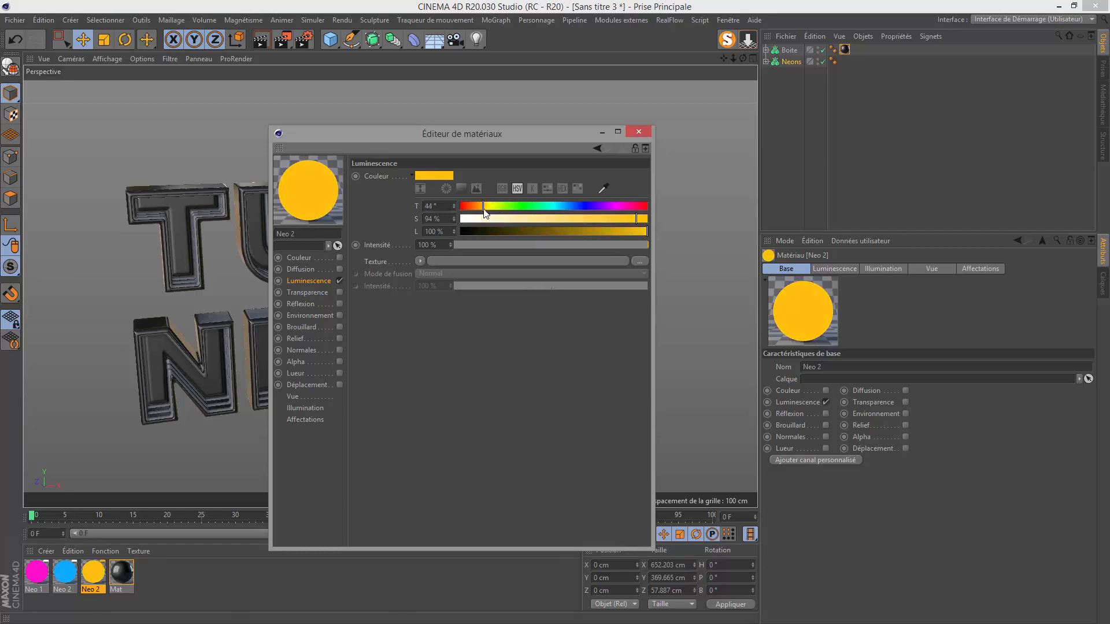
pyautogui.click(639, 132)
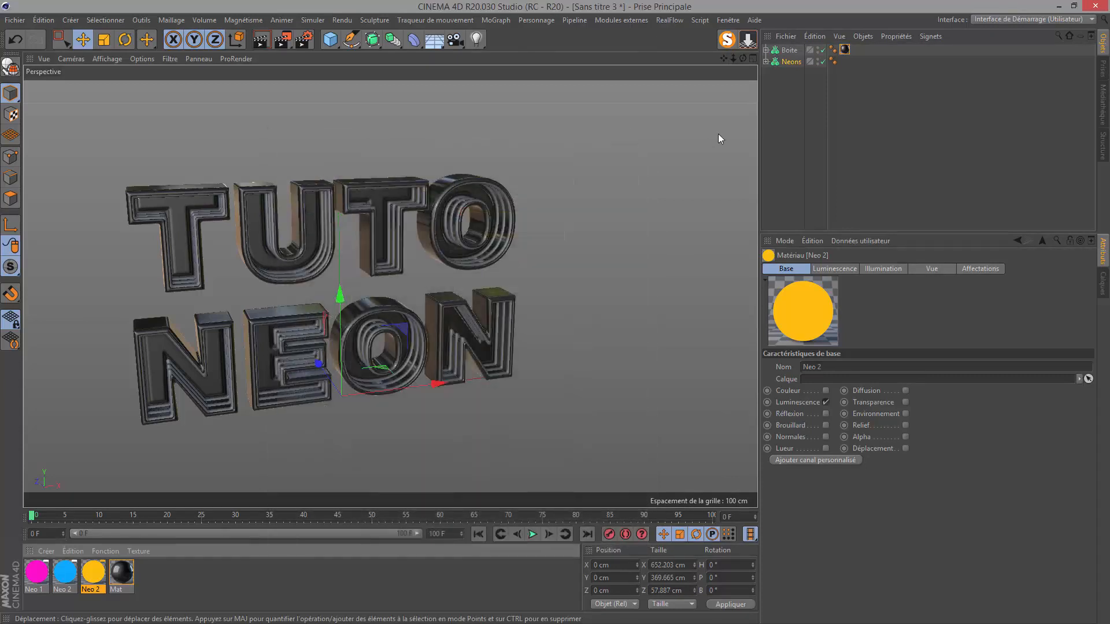
# Step: Make two copies of the Neons volume mesher in the object hierarchy
pyautogui.click(766, 61)
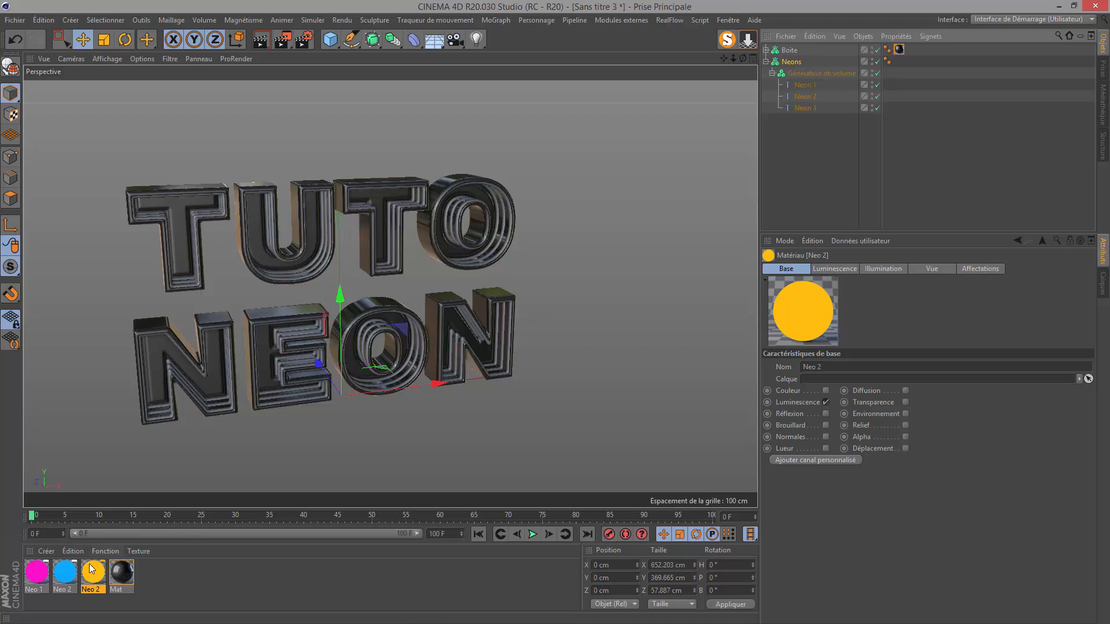
pyautogui.click(766, 61)
pyautogui.click(789, 61)
pyautogui.keyDown('ctrl'); pyautogui.moveTo(789, 60); pyautogui.dragTo(786, 82); pyautogui.keyUp('ctrl')
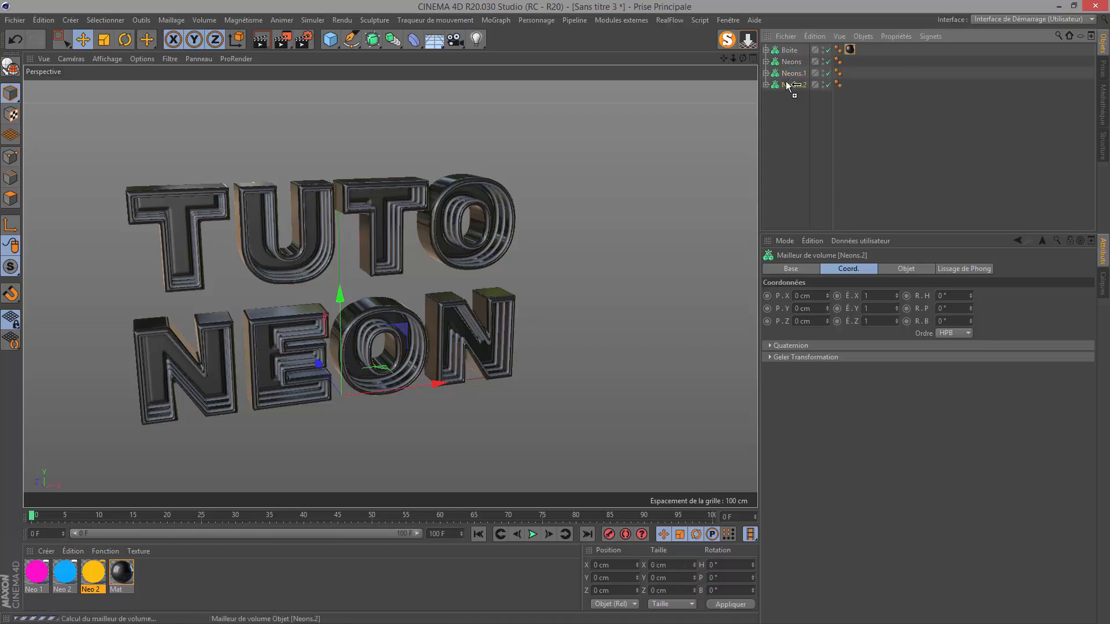
# Step: Rename the three neon volume meshers as Neons 1, Neons. 2 and Neons. 3
pyautogui.click(796, 63)
pyautogui.doubleClick(796, 63)
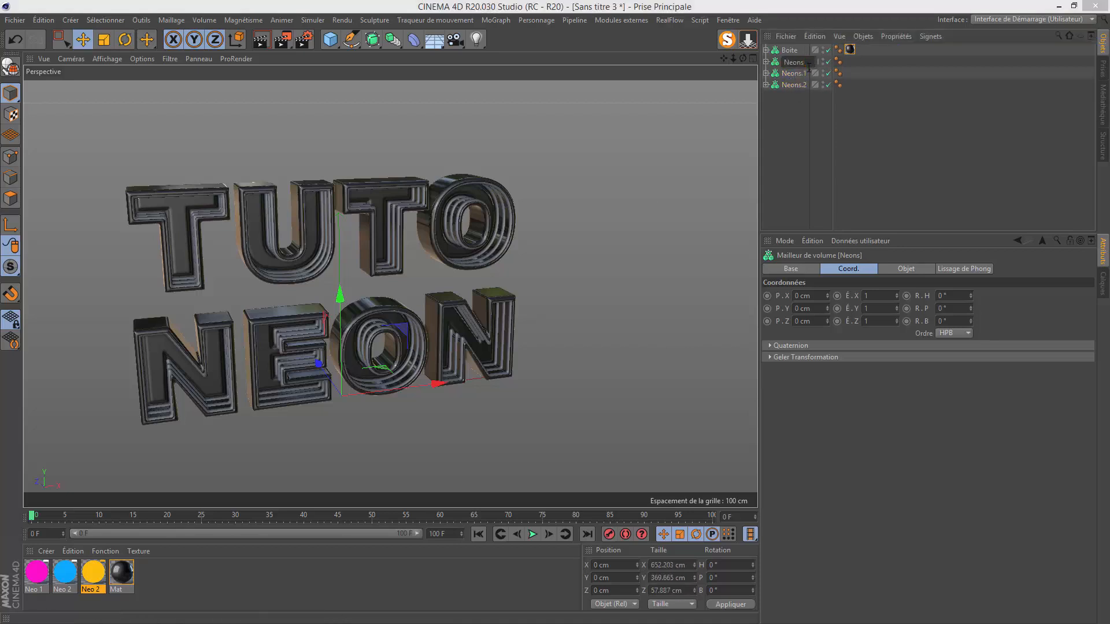
pyautogui.write('1')
pyautogui.press('Return')
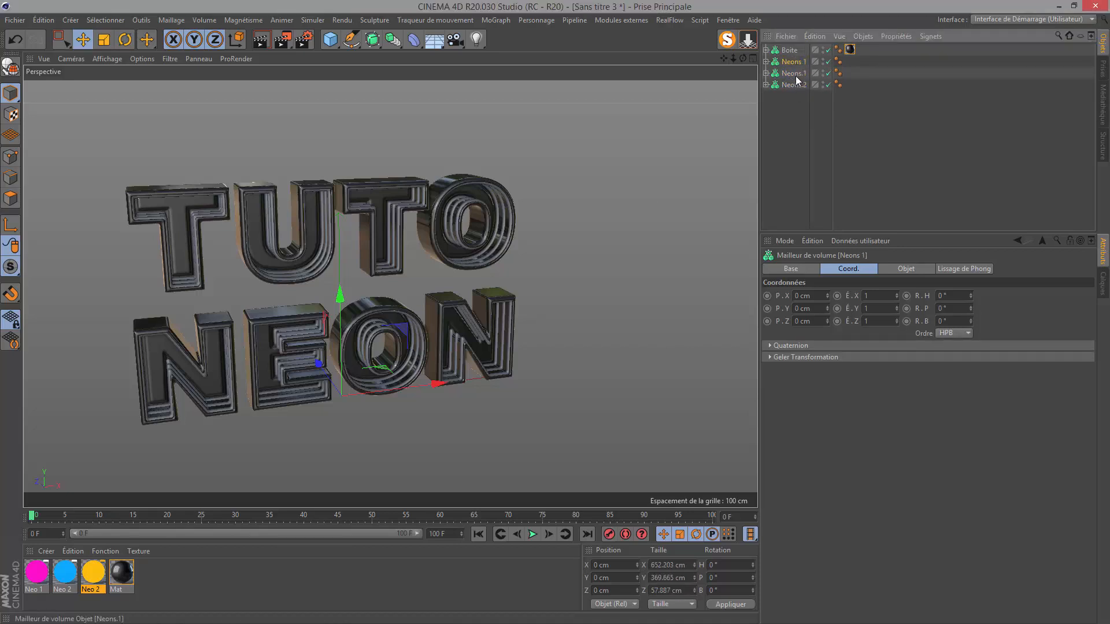
pyautogui.doubleClick(795, 73)
pyautogui.press('BackSpace')
pyautogui.press('BackSpace')
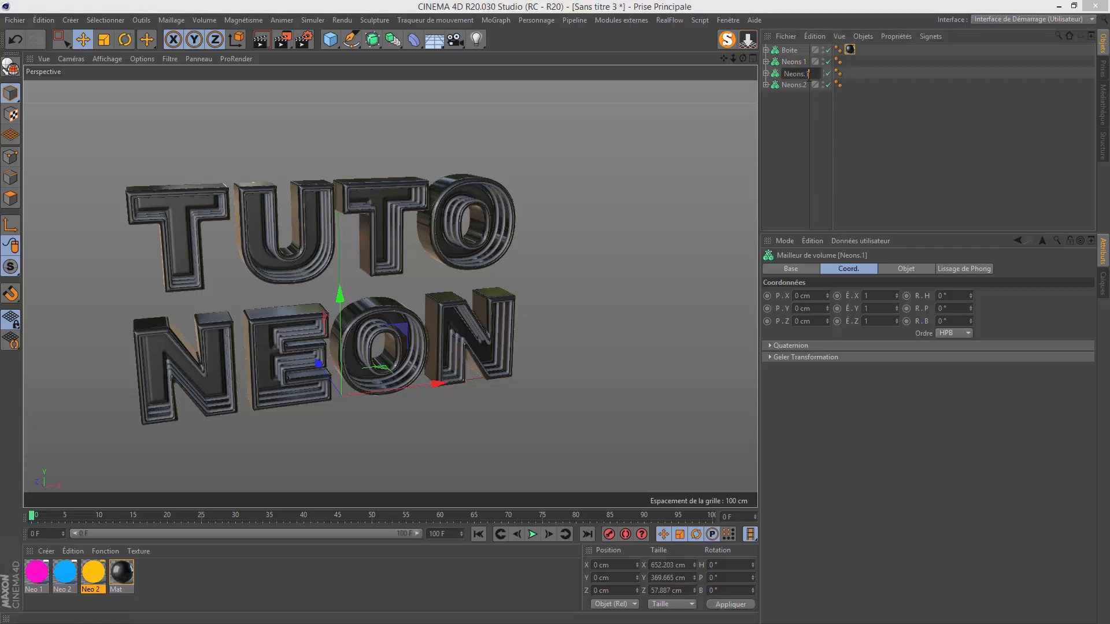
pyautogui.write('2')
pyautogui.press('Return')
pyautogui.click(800, 87)
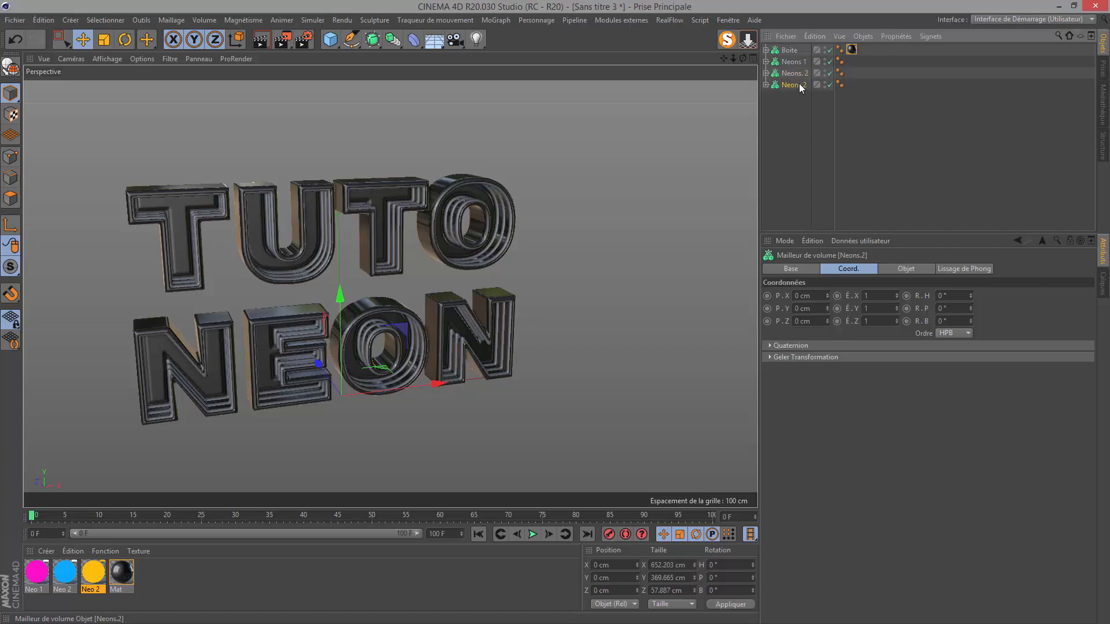
pyautogui.doubleClick(802, 86)
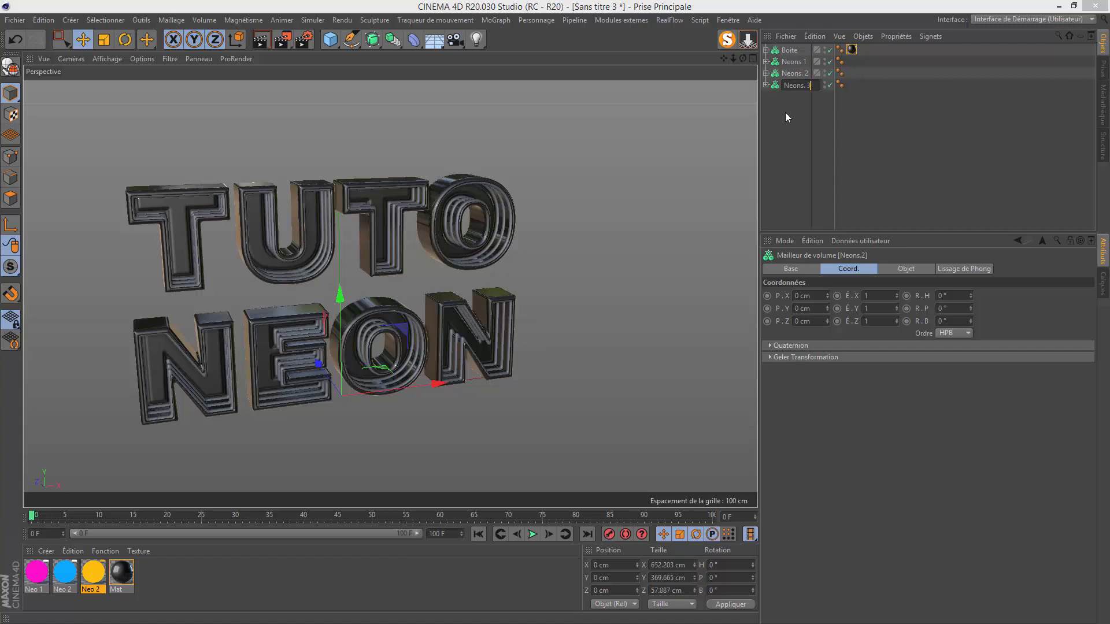
pyautogui.press('Return')
# Step: Delete the Neon 2 and Neon 3 text splines from the Neons 1 volume mesher
pyautogui.click(765, 61)
pyautogui.click(804, 96)
pyautogui.keyDown('shift'); pyautogui.click(798, 108); pyautogui.keyUp('shift')
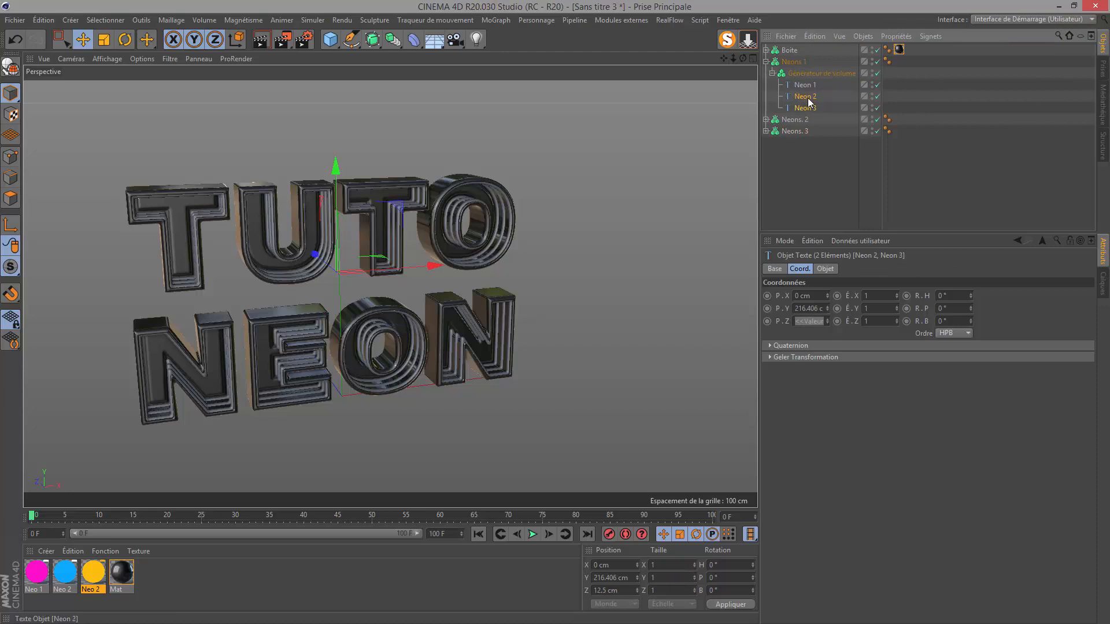
pyautogui.press('Delete')
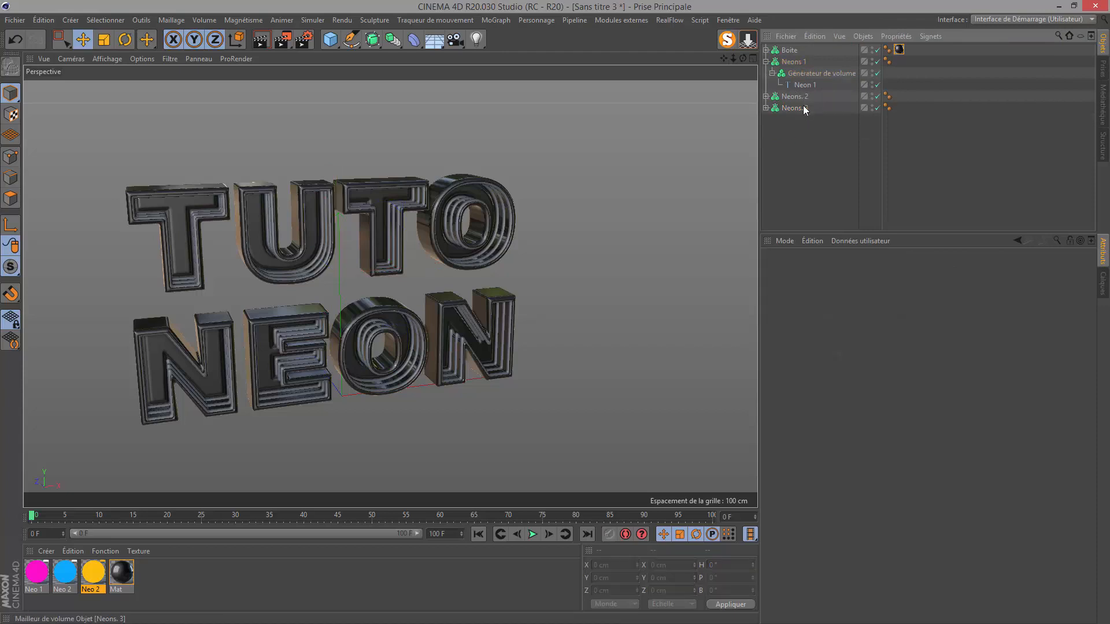
# Step: Delete the Neon 1 and Neon 3 text splines from the Neons. 2 volume mesher
pyautogui.click(766, 96)
pyautogui.click(798, 119)
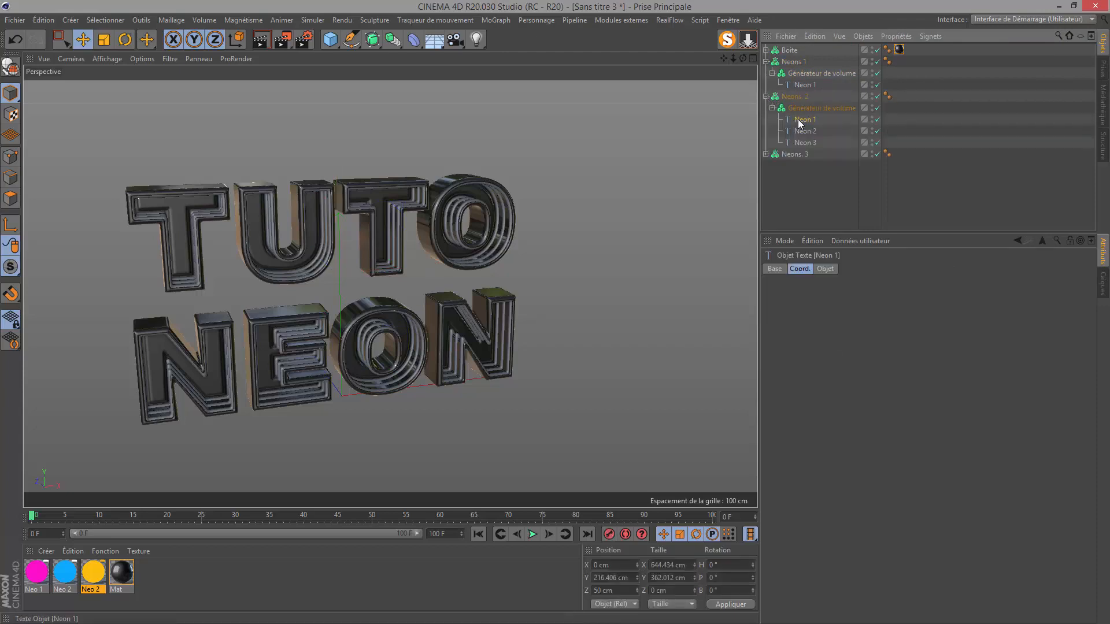
pyautogui.press('Delete')
pyautogui.click(800, 131)
pyautogui.press('Delete')
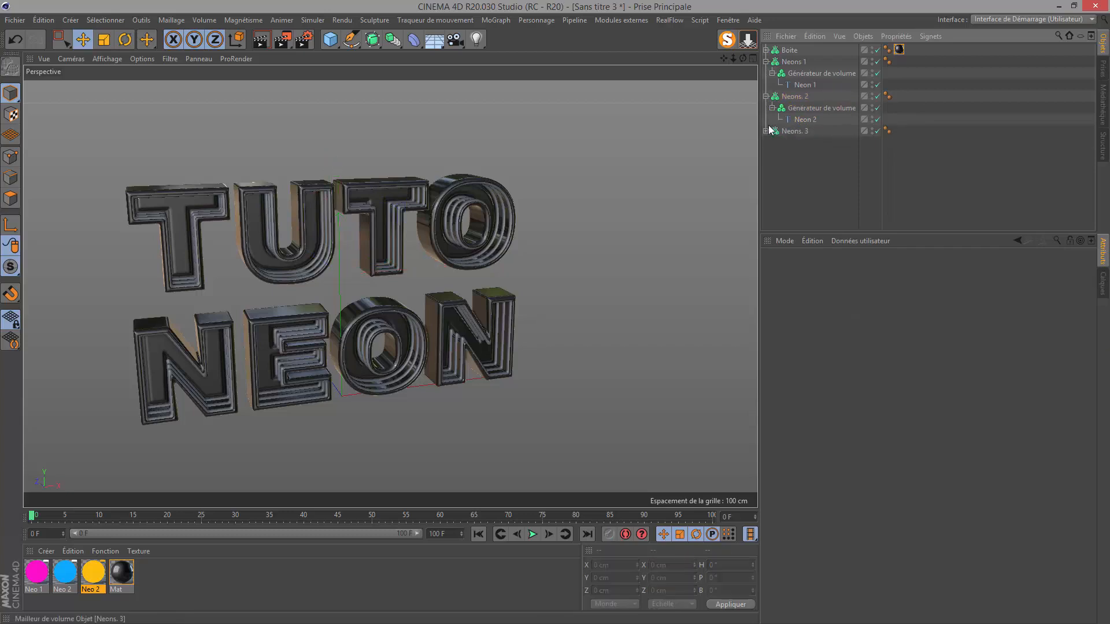
# Step: Delete the Neon 1 and Neon 2 text splines from the Neons. 3 volume mesher and collapse the three neon hierarchies
pyautogui.click(767, 131)
pyautogui.click(800, 154)
pyautogui.press('Delete')
pyautogui.click(799, 154)
pyautogui.press('Delete')
pyautogui.click(766, 131)
pyautogui.click(766, 97)
pyautogui.click(767, 62)
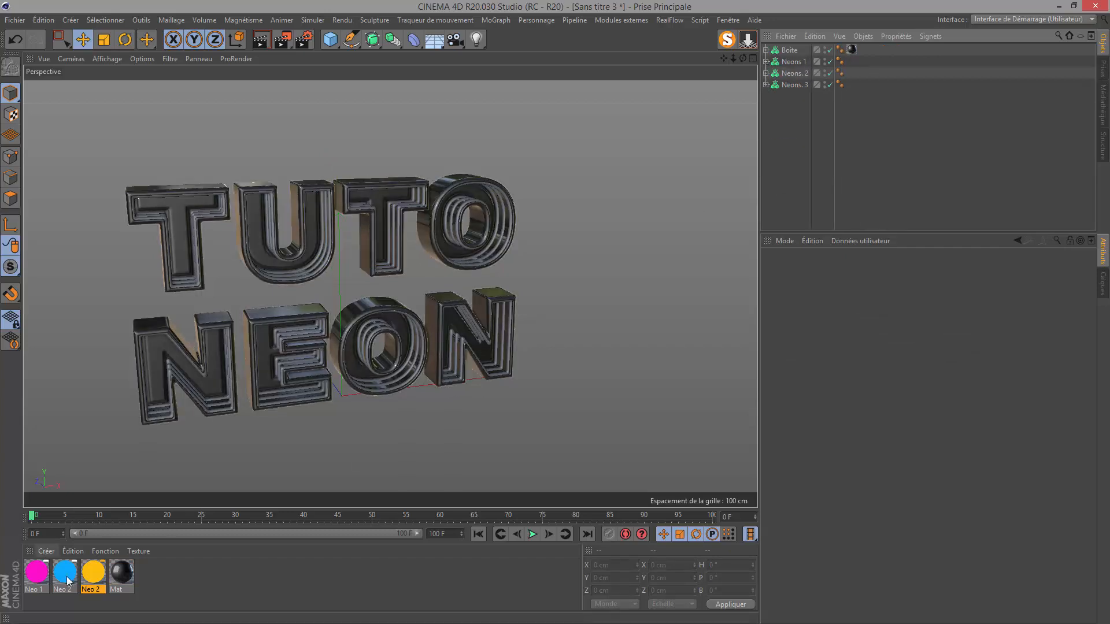
# Step: Apply the pink material to Neons 1, the blue one to Neons. 2 and the yellow-orange one to Neons. 3
pyautogui.moveTo(41, 576); pyautogui.dragTo(792, 62)
pyautogui.moveTo(71, 574); pyautogui.dragTo(804, 74)
pyautogui.moveTo(96, 571); pyautogui.dragTo(789, 86)
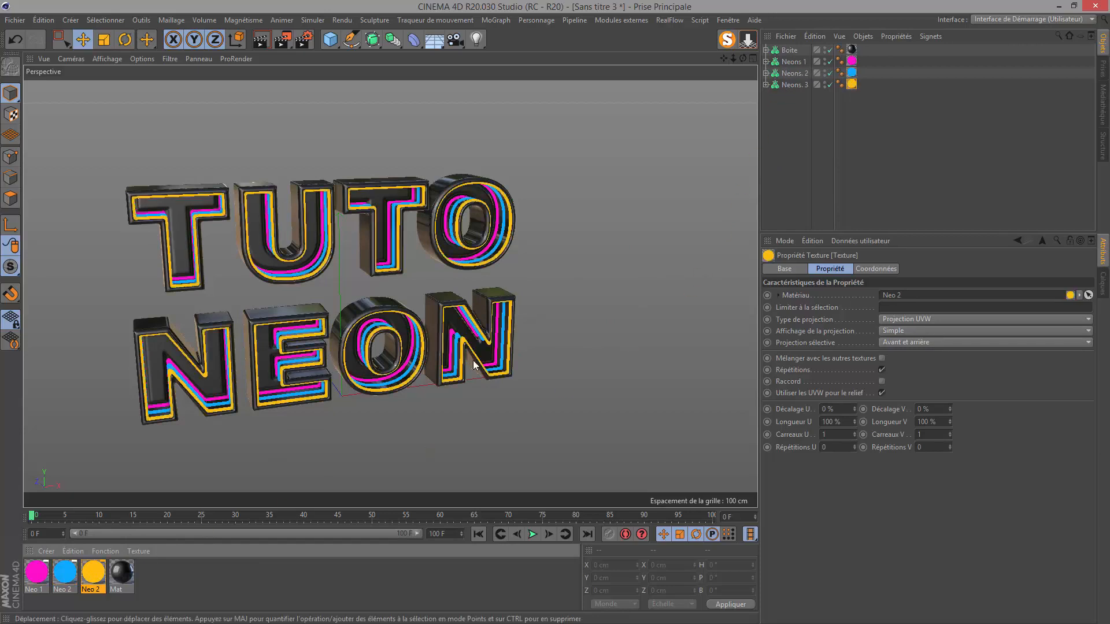
# Step: Copy the Neon 3 text spline out of the Neons. 3 hierarchy and rename the copy as Glass
pyautogui.click(766, 84)
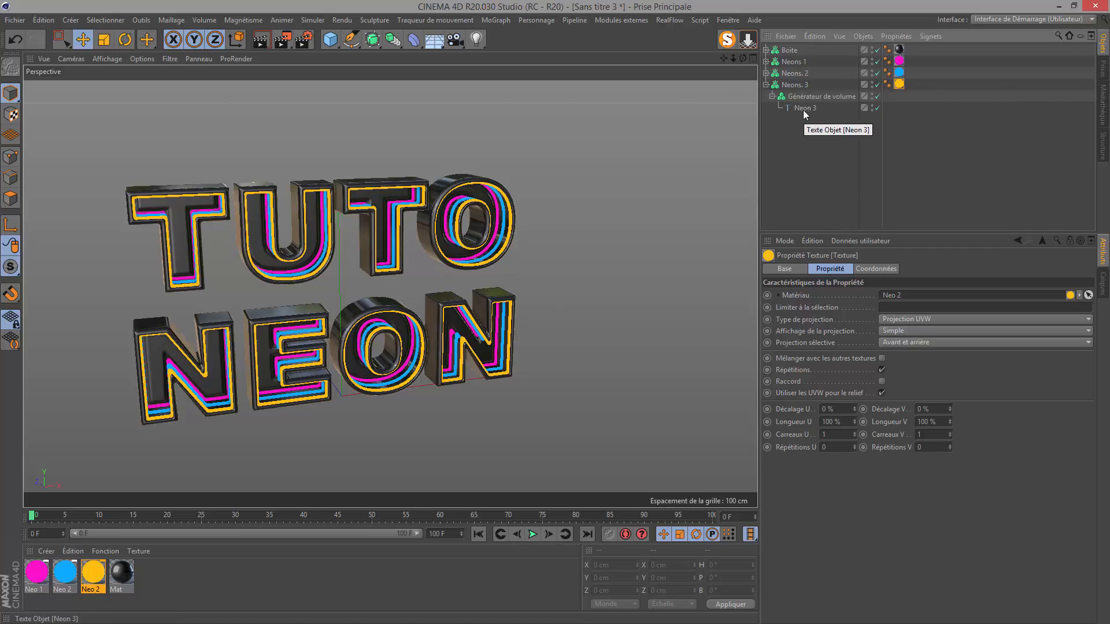
pyautogui.keyDown('ctrl'); pyautogui.moveTo(800, 113); pyautogui.dragTo(790, 129); pyautogui.keyUp('ctrl')
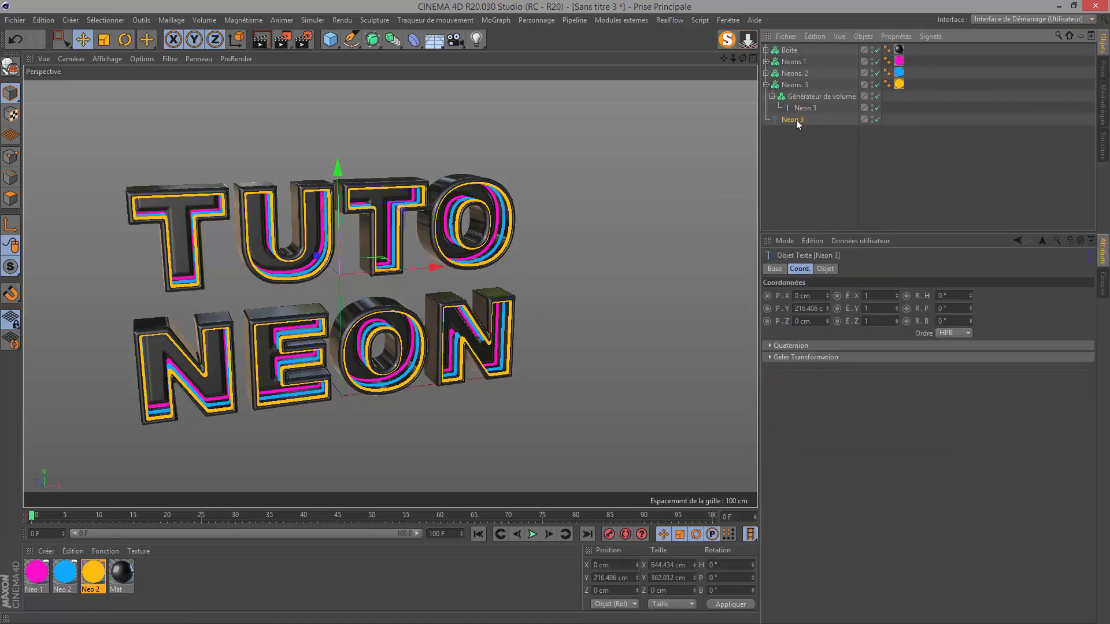
pyautogui.doubleClick(796, 120)
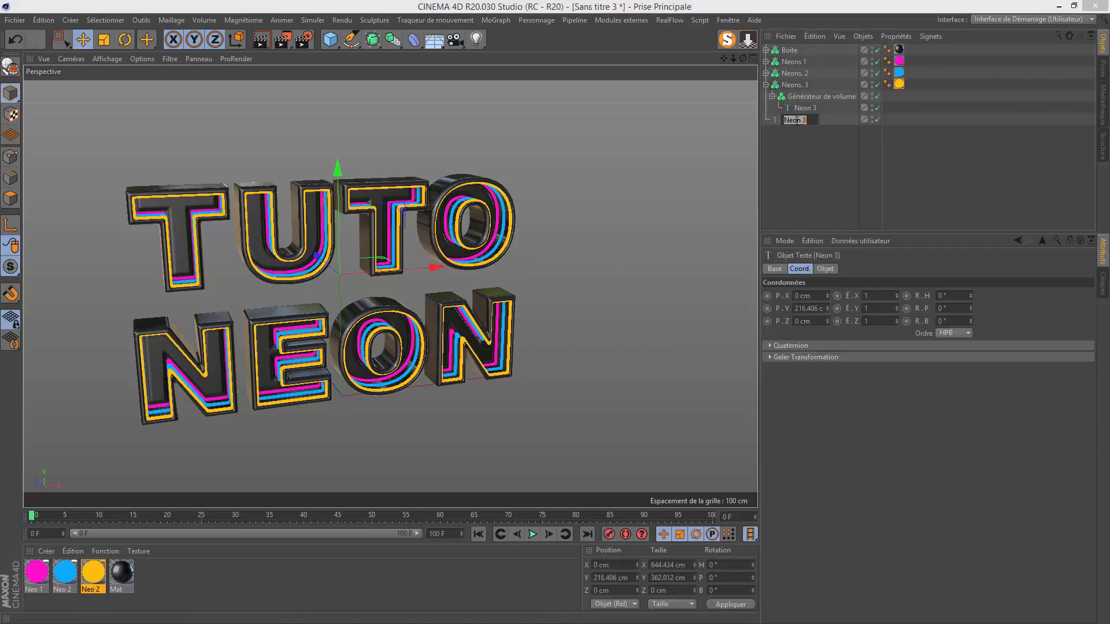
pyautogui.write('G')
pyautogui.press('Return')
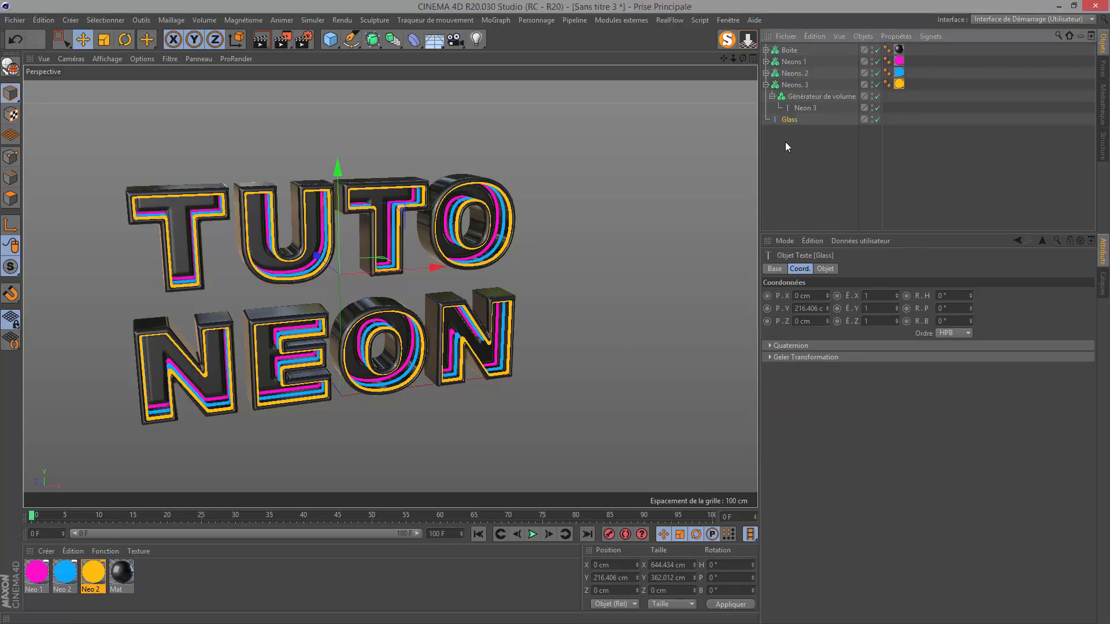
# Step: Add an Extrusion object below Neons. 3 and place the Glass text spline inside it
pyautogui.click(372, 40)
pyautogui.click(514, 60)
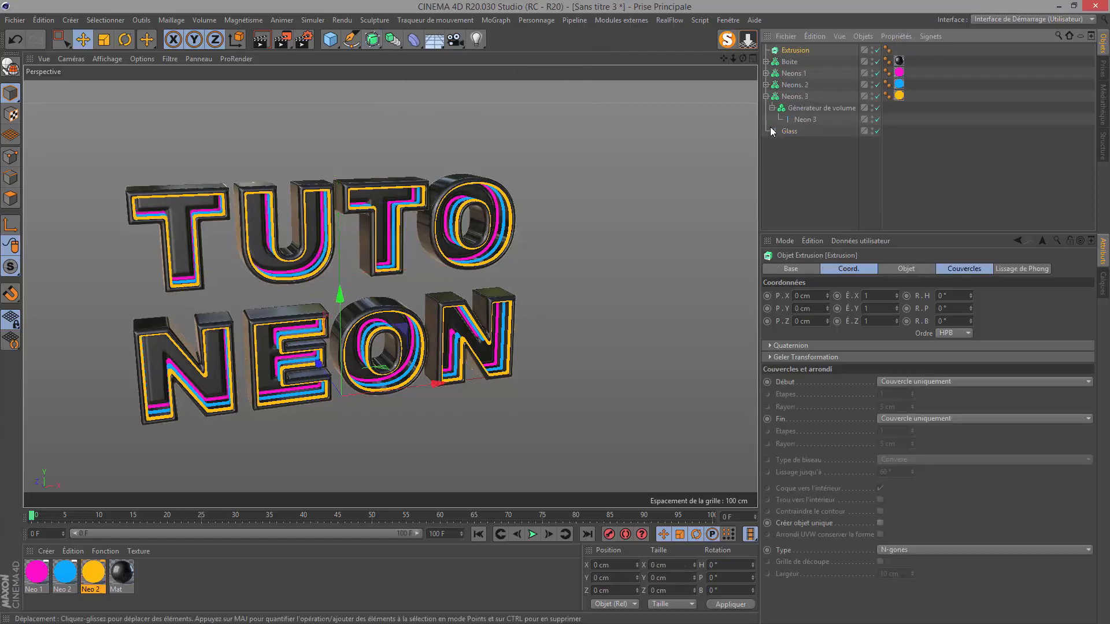
pyautogui.moveTo(786, 49); pyautogui.dragTo(792, 121)
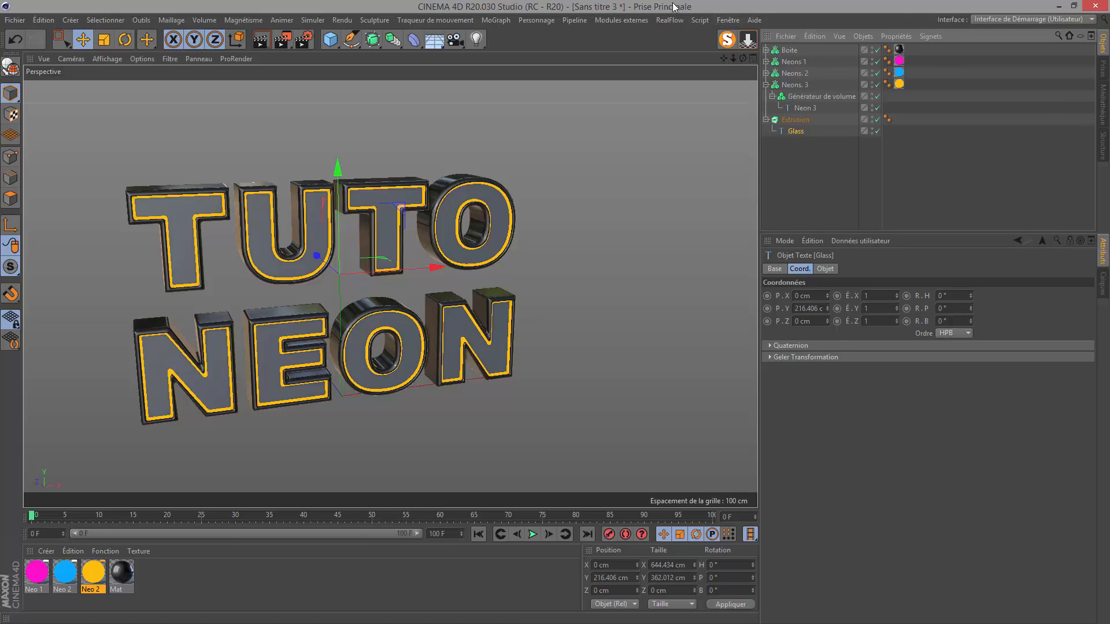
# Step: Open the Visualiseur to examine the reference render tuto neon.png
pyautogui.click(728, 20)
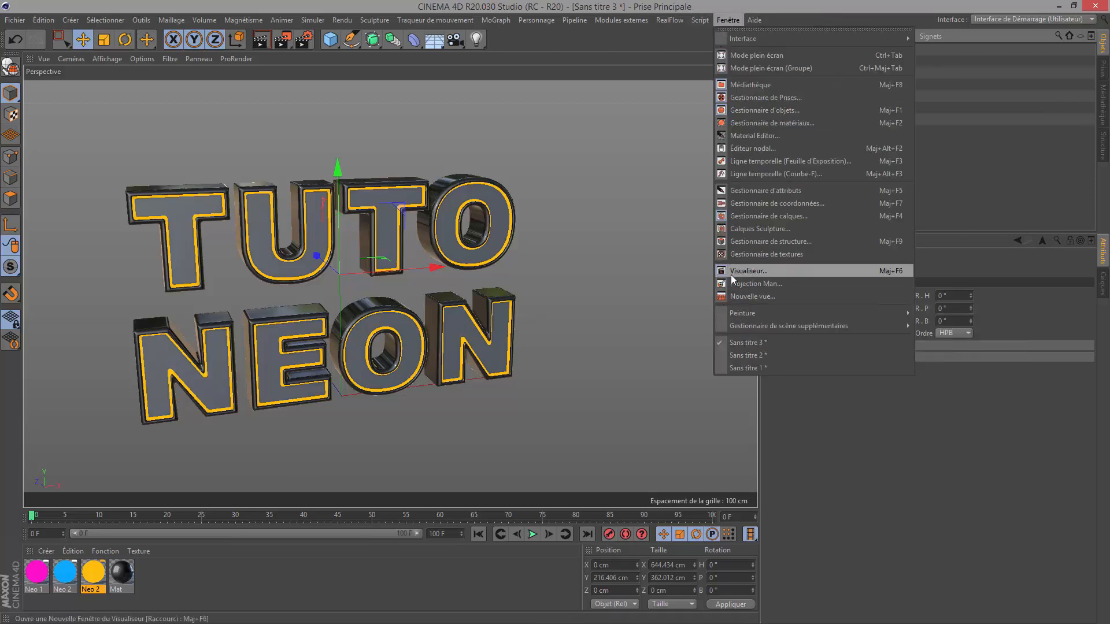
pyautogui.click(745, 270)
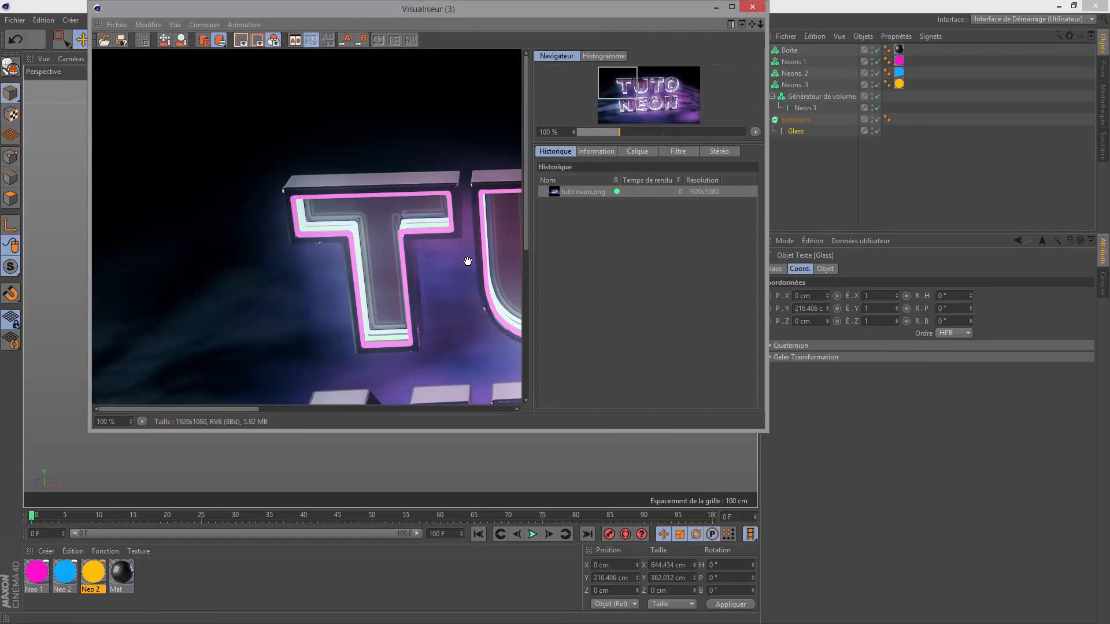
# Step: Enlarge the Visualiseur and examine the letter fronts in the reference render, close up and as a whole, then minimise it
pyautogui.scroll(1, 272, 223)
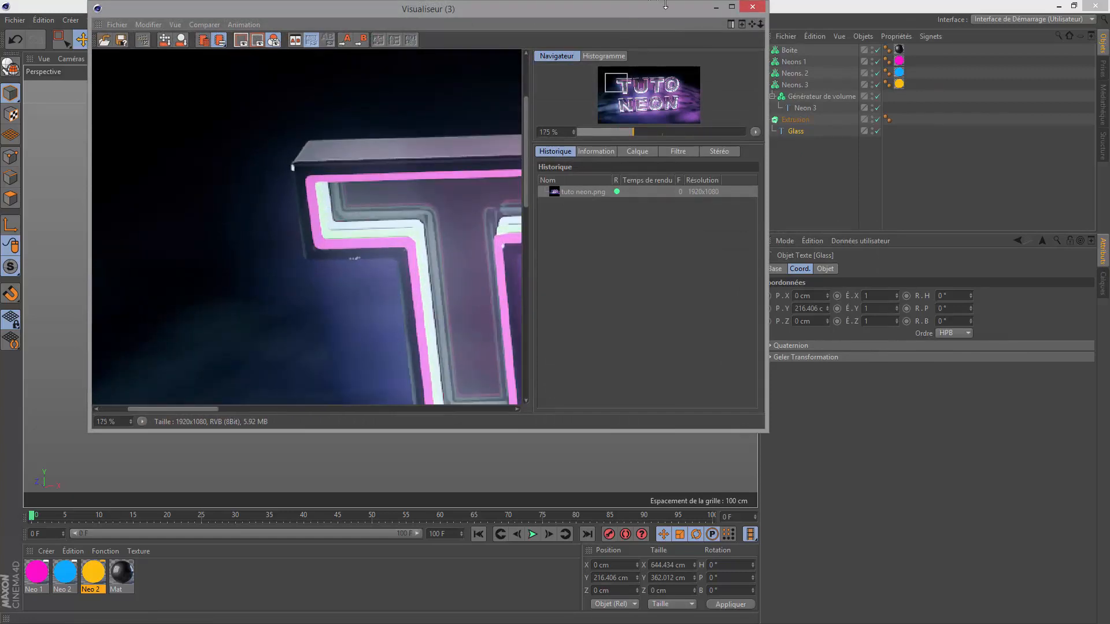
pyautogui.scroll(-2, 448, 210)
pyautogui.click(731, 6)
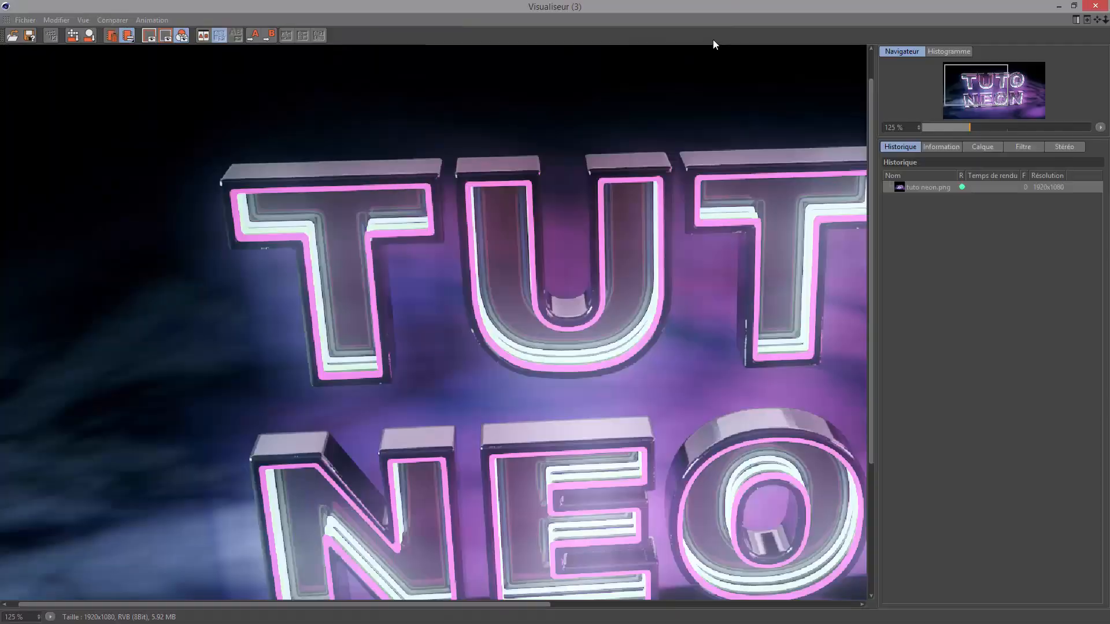
pyautogui.scroll(-3, 436, 292)
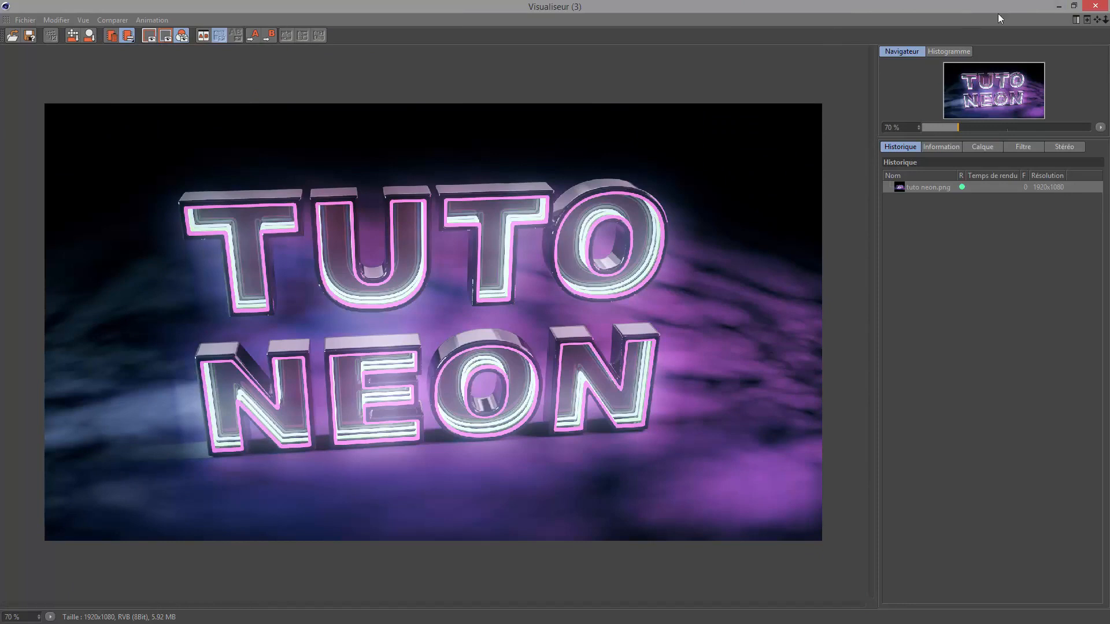
pyautogui.click(1061, 11)
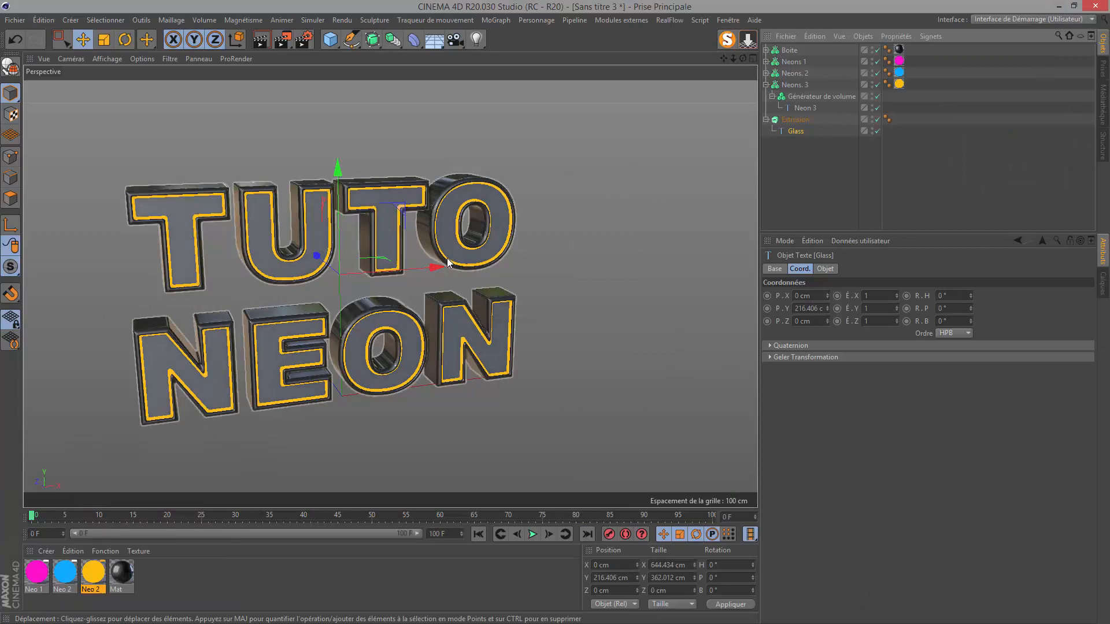
# Step: Rename the Extrusion object that holds the Glass text spline as Glass
pyautogui.scroll(4, 324, 309)
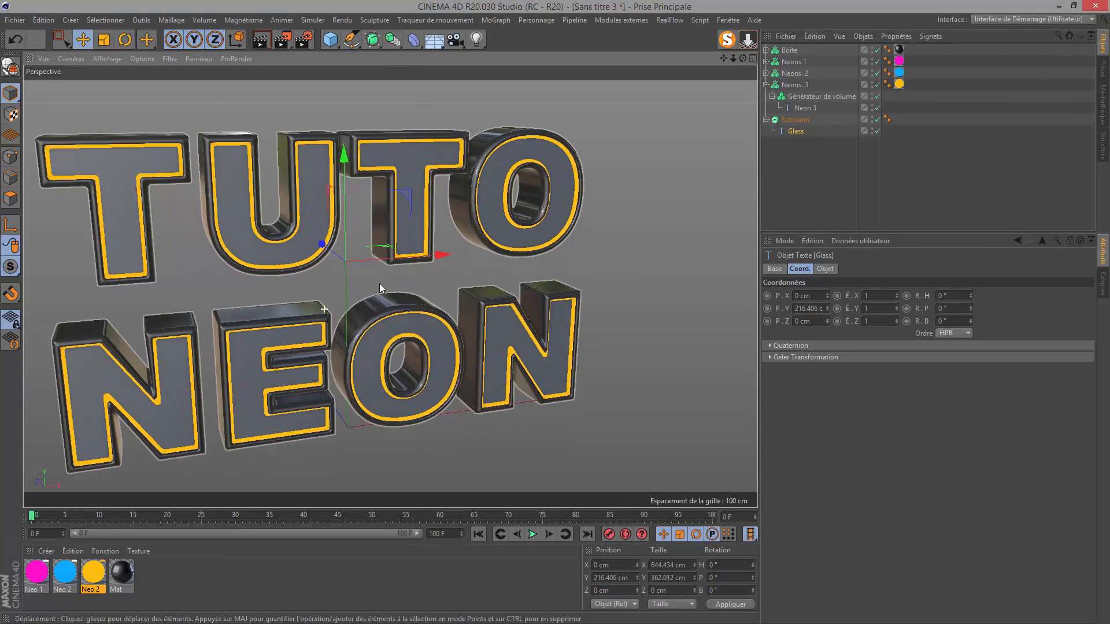
pyautogui.click(812, 118)
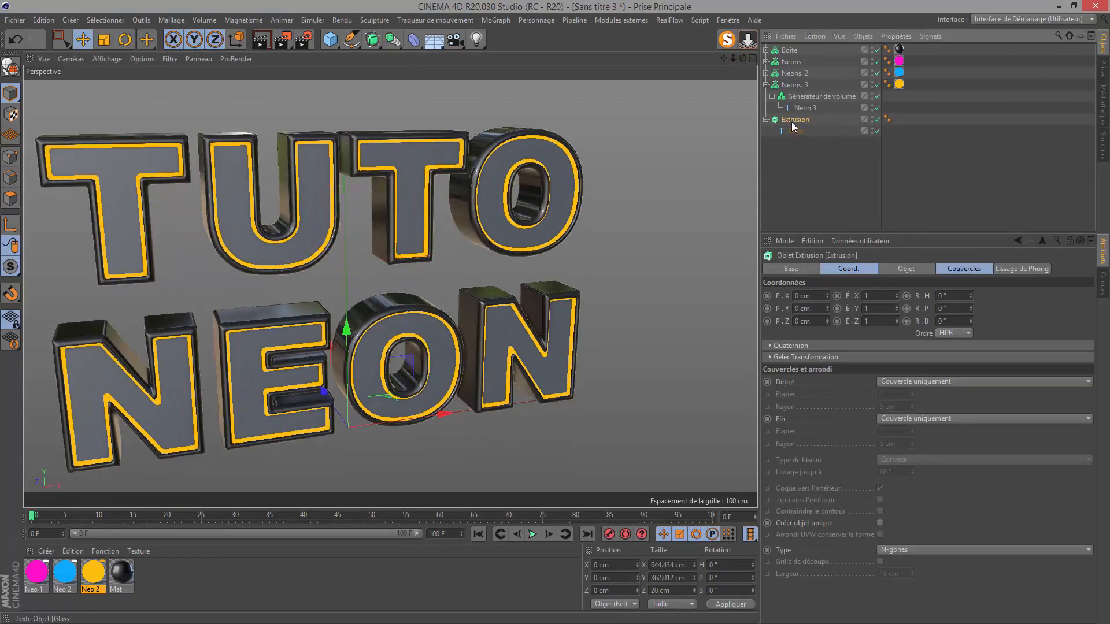
pyautogui.doubleClick(794, 119)
pyautogui.write('Glas')
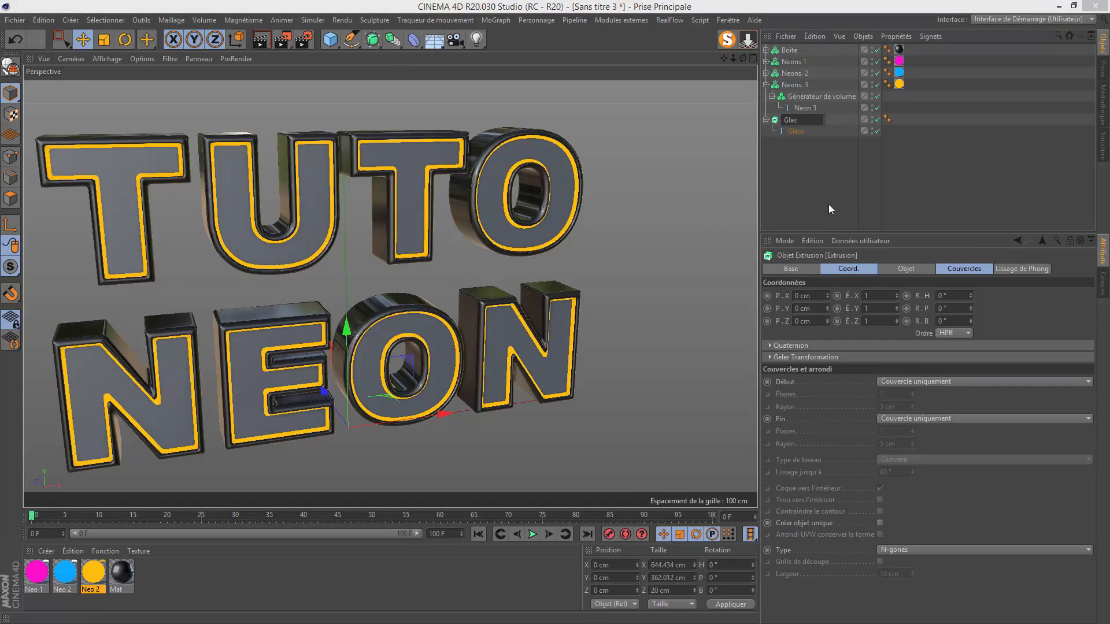
pyautogui.write('s')
pyautogui.press('Return')
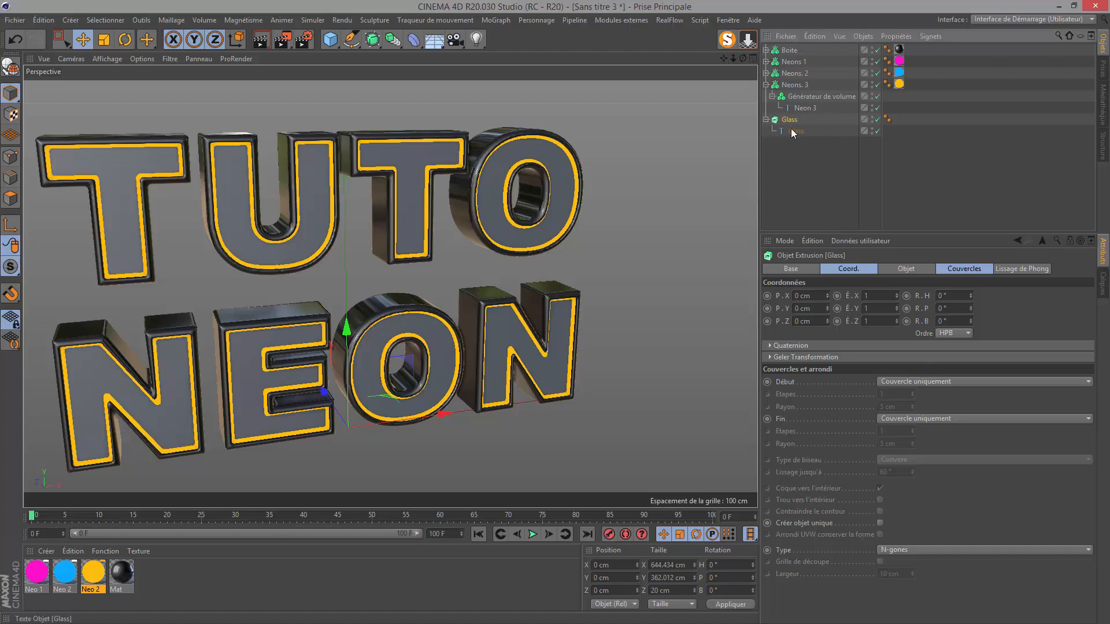
# Step: Set the Glass extrusion's movement along Z to 3 cm
pyautogui.click(927, 269)
pyautogui.click(937, 295)
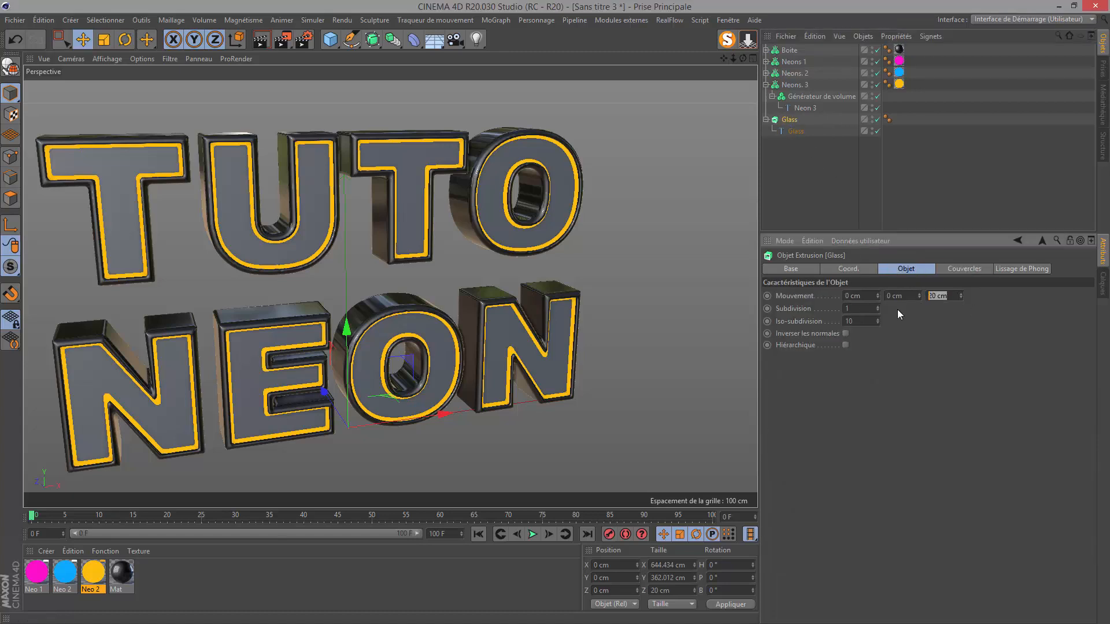
pyautogui.write('2')
pyautogui.press('Return')
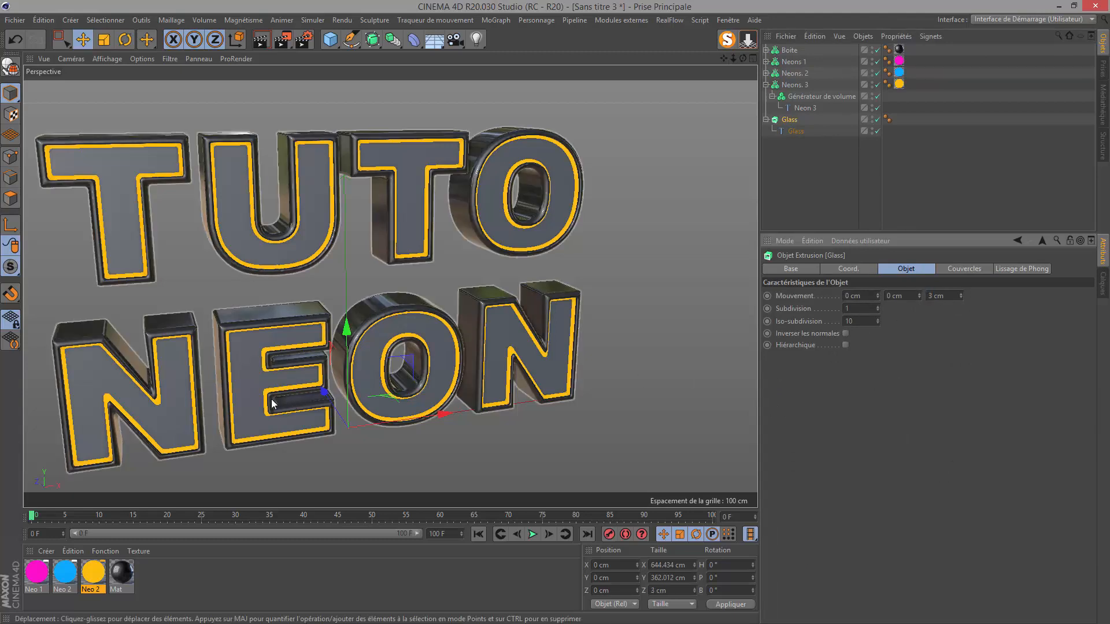
# Step: Give the Glass extrusion Couvercle et biseau caps at start and end, each with 3 steps and a 2 cm radius
pyautogui.scroll(4, 274, 403)
pyautogui.click(963, 269)
pyautogui.click(916, 294)
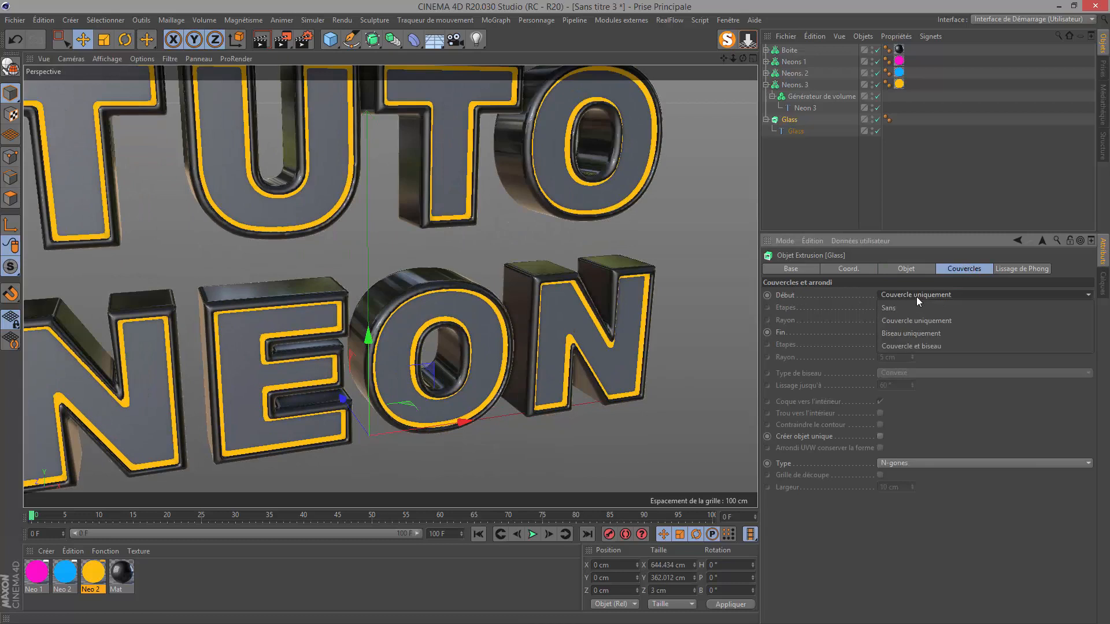
pyautogui.click(903, 345)
pyautogui.click(902, 331)
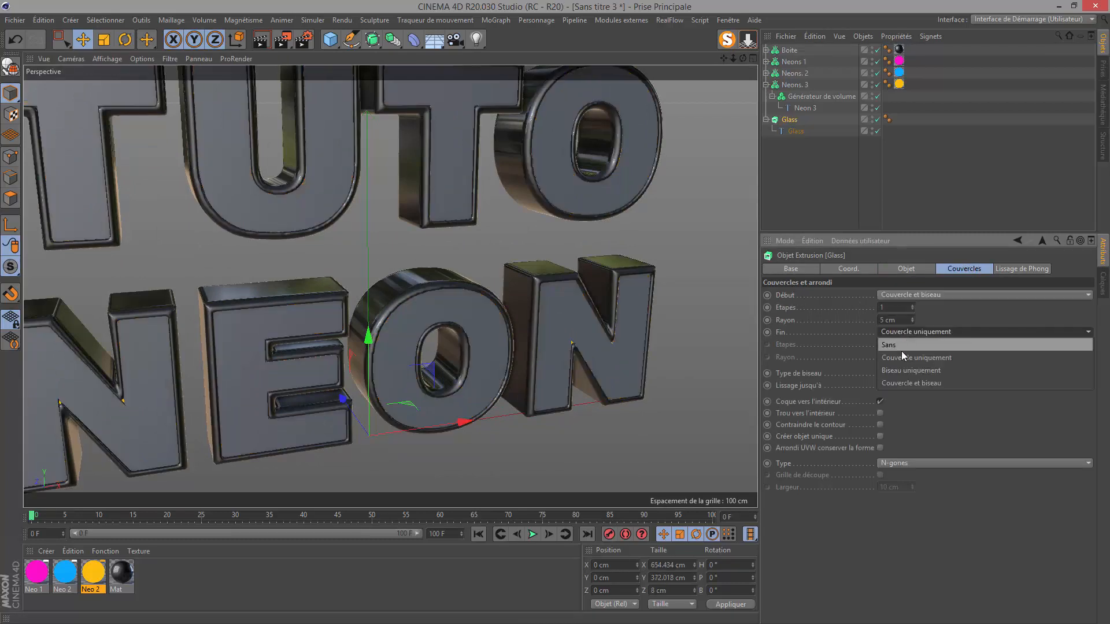
pyautogui.click(897, 382)
pyautogui.click(895, 320)
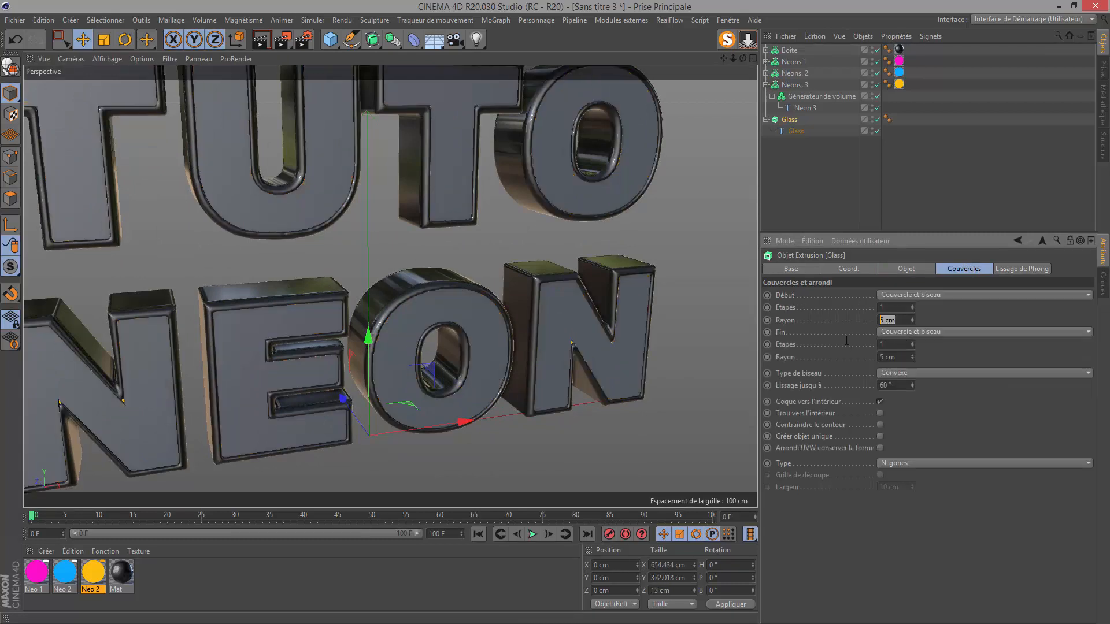
pyautogui.moveTo(904, 356); pyautogui.dragTo(859, 352)
pyautogui.write('2')
pyautogui.moveTo(894, 307); pyautogui.dragTo(870, 308)
pyautogui.write('3')
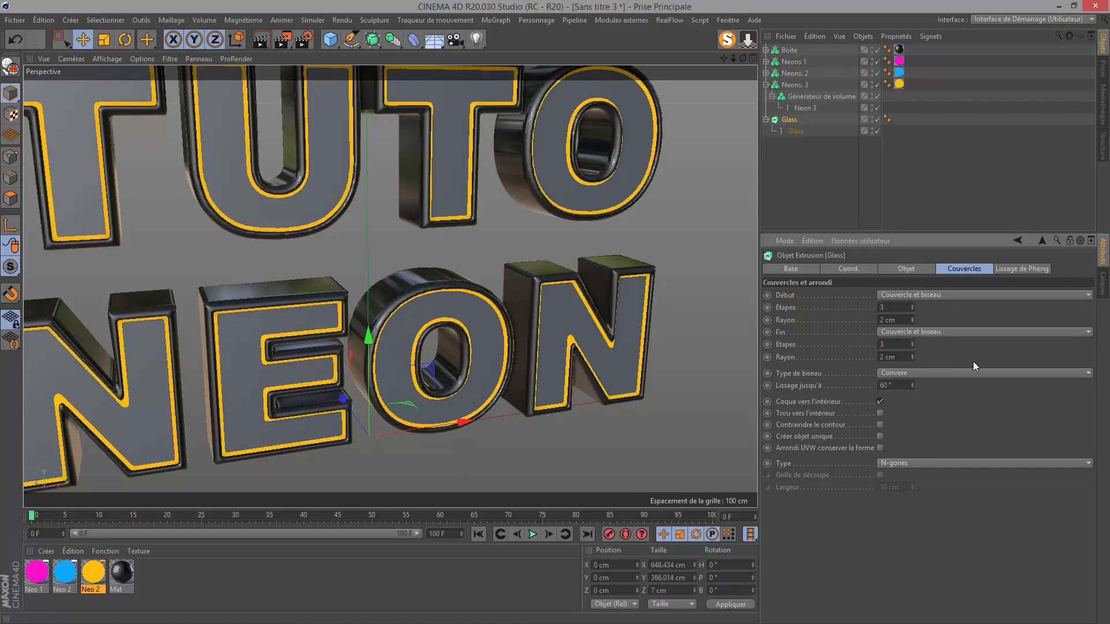
# Step: Move the Glass text spline along Z to about -9.5 cm so the glass sits at the front of the letter boxes
pyautogui.click(795, 131)
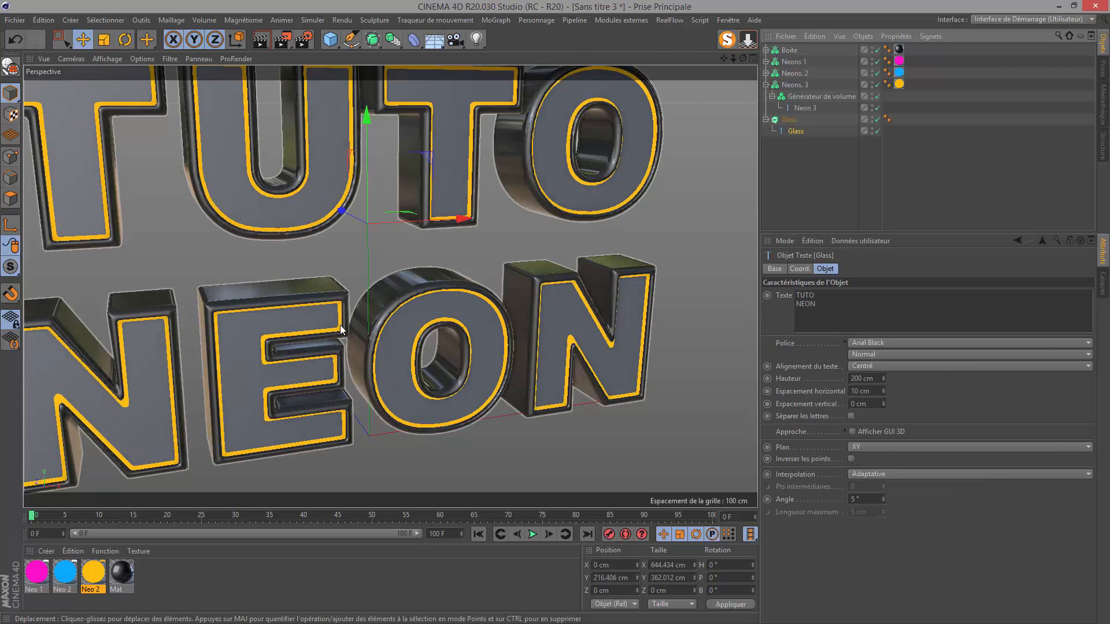
pyautogui.scroll(-3, 261, 283)
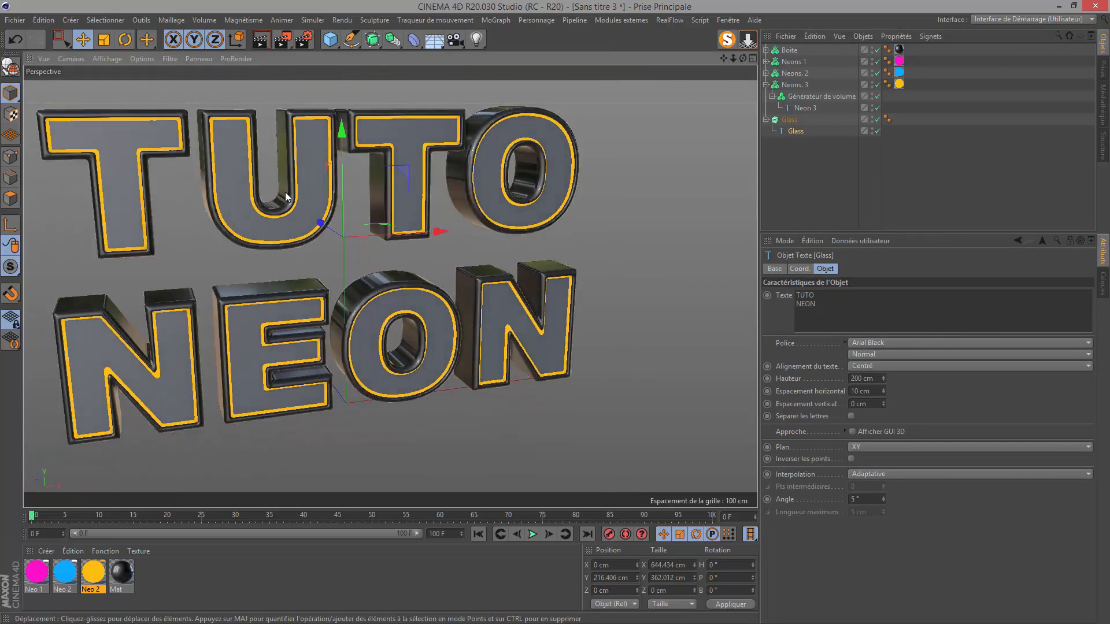
pyautogui.scroll(5, 277, 194)
pyautogui.scroll(2, 276, 195)
pyautogui.moveTo(347, 260); pyautogui.dragTo(405, 293)
pyautogui.scroll(-5, 632, 265)
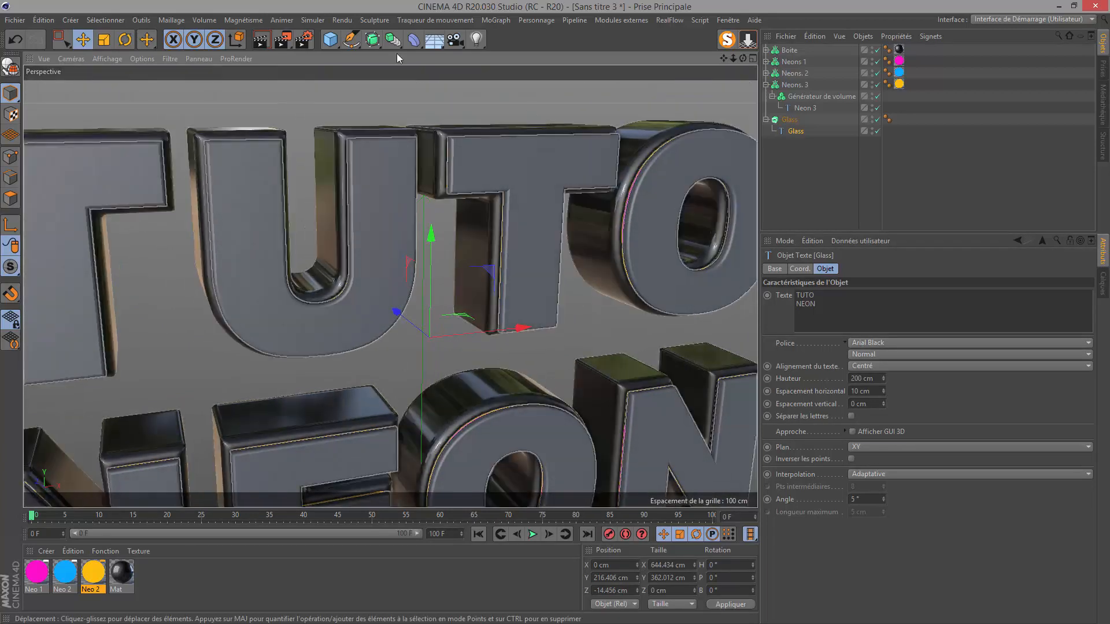
pyautogui.click(266, 40)
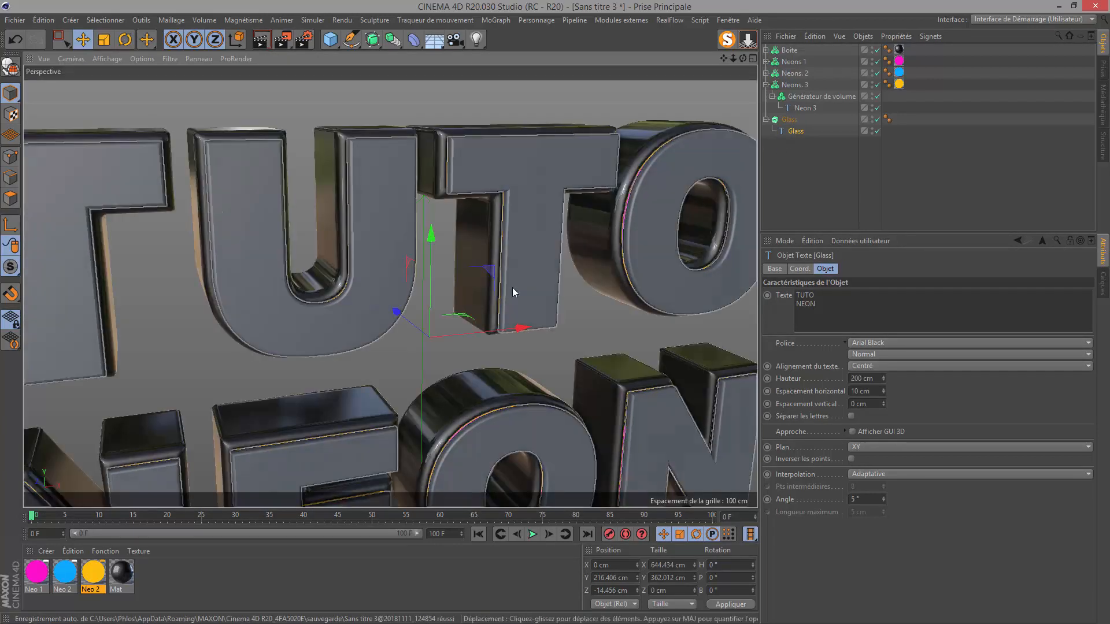
pyautogui.moveTo(395, 313); pyautogui.dragTo(390, 312)
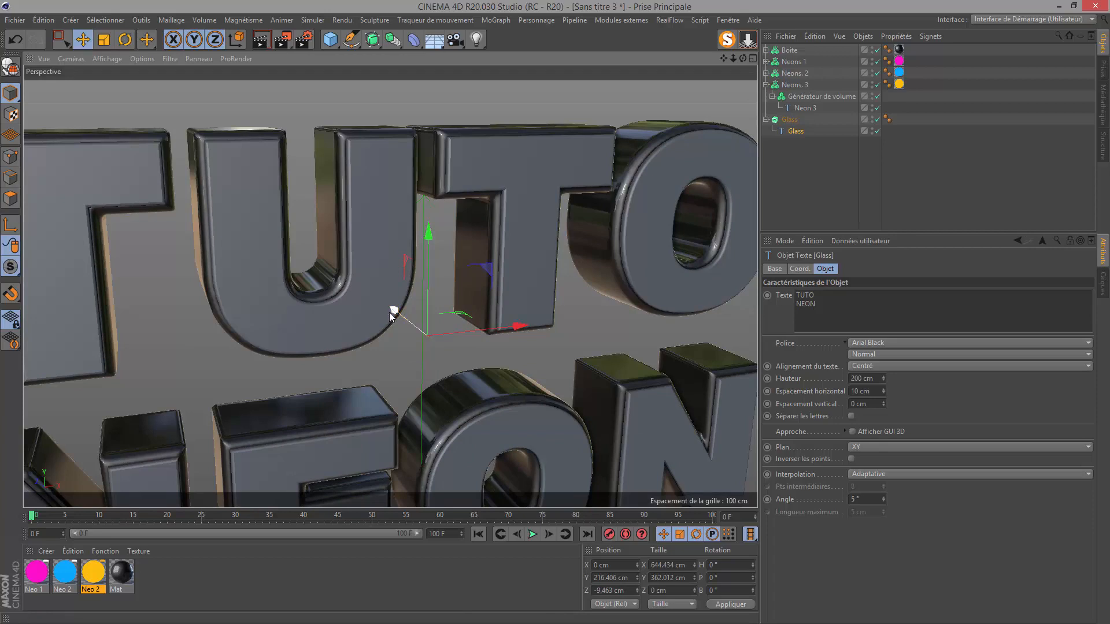
pyautogui.scroll(-5, 187, 159)
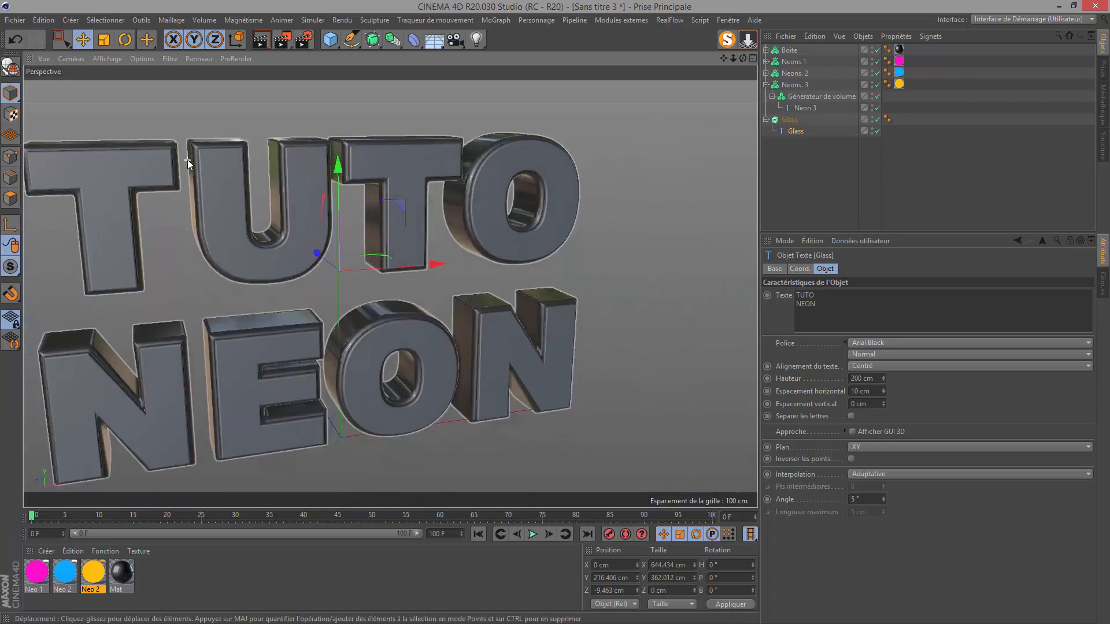
# Step: Create a new material and apply it to the Glass extrusion
pyautogui.doubleClick(168, 584)
pyautogui.moveTo(37, 573); pyautogui.dragTo(787, 120)
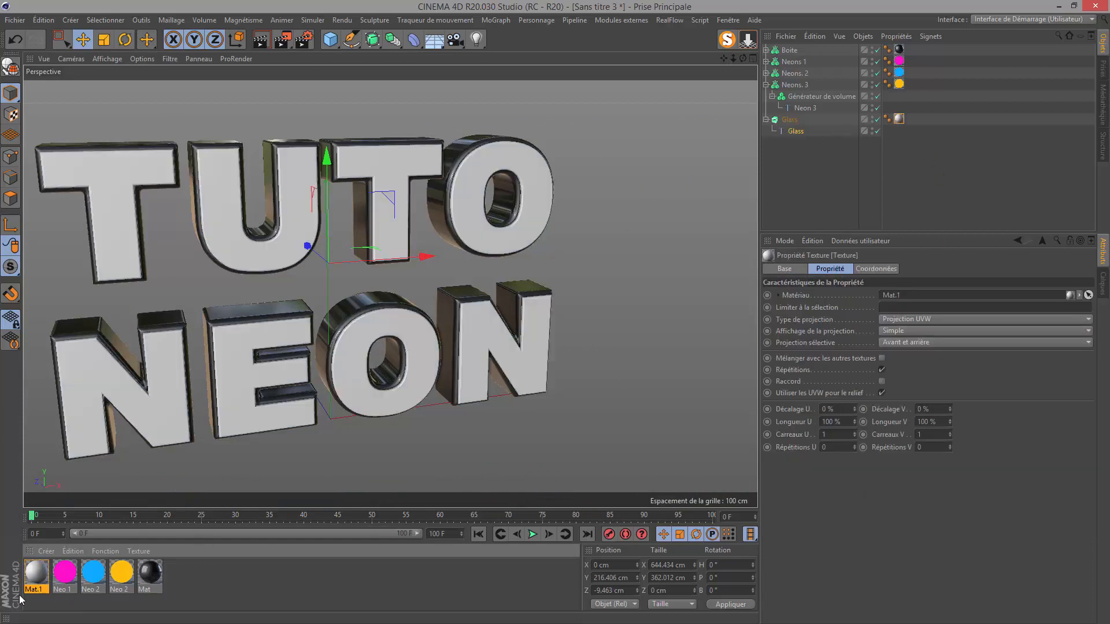
# Step: Enable Transparence on the glass material and set its refraction to 1.55
pyautogui.click(33, 574)
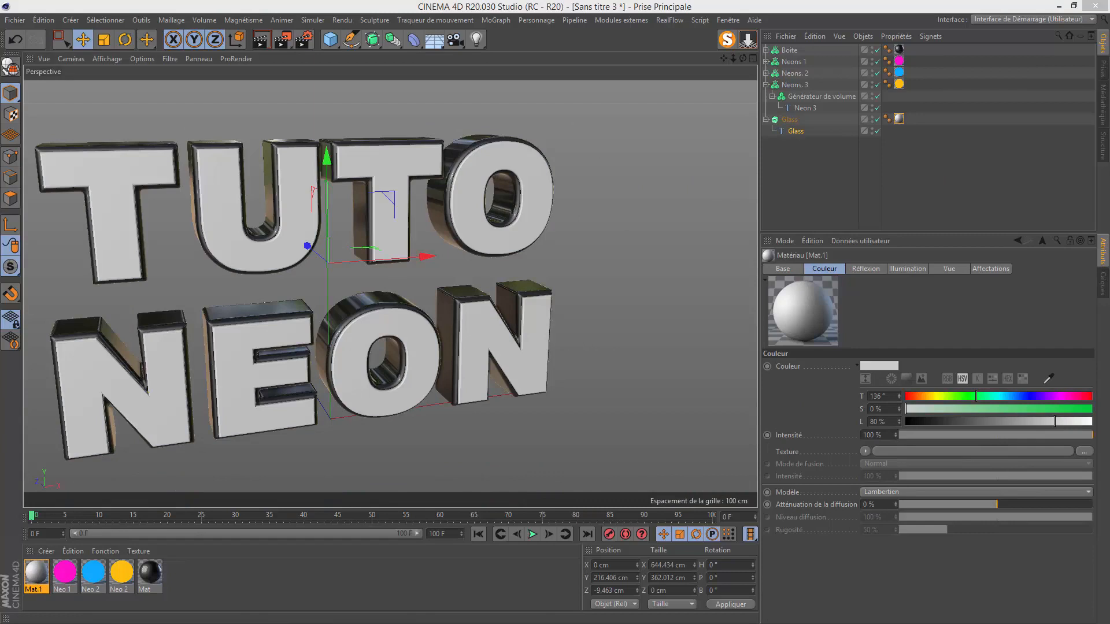
pyautogui.doubleClick(33, 575)
pyautogui.moveTo(517, 79); pyautogui.dragTo(696, 116)
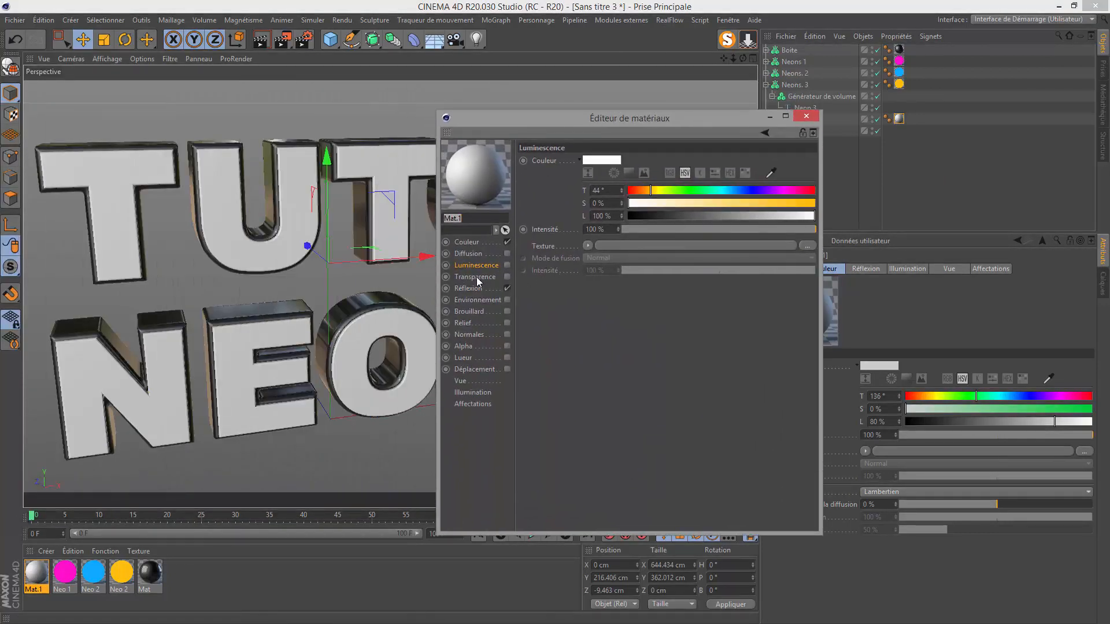
pyautogui.click(507, 277)
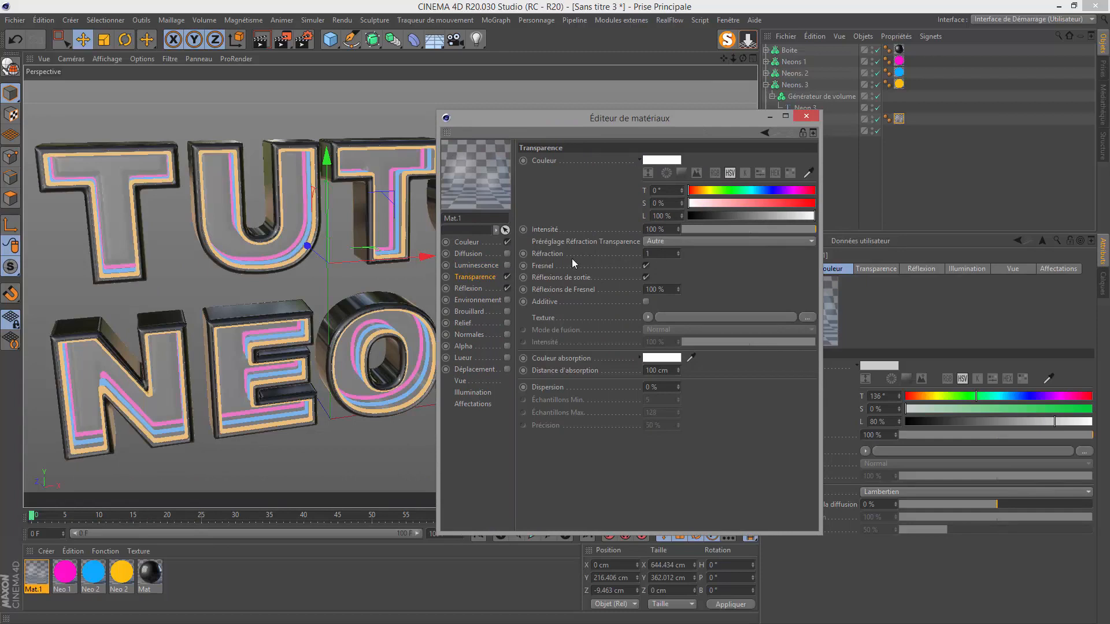
pyautogui.press('Return')
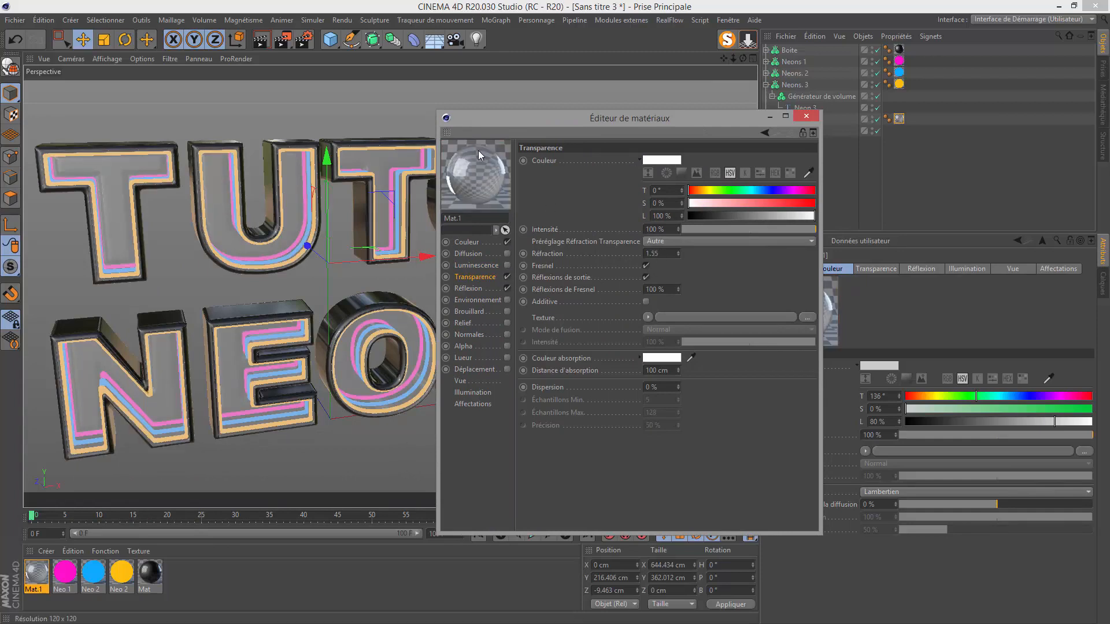
pyautogui.click(811, 118)
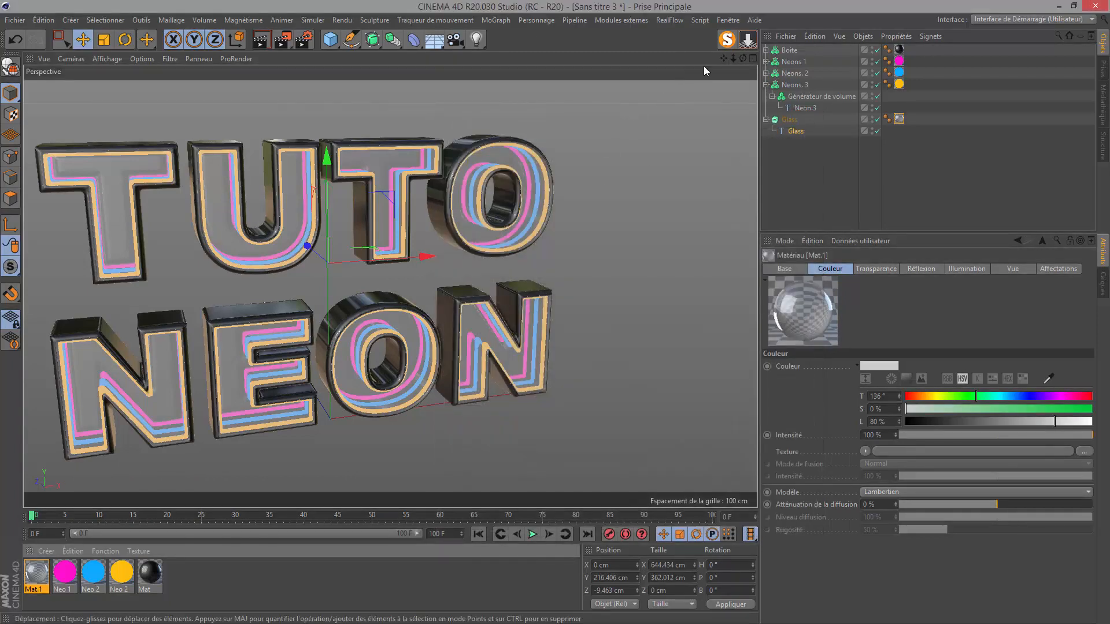
# Step: Centre the text in the perspective view and render it there to check the glass front over the neons
pyautogui.moveTo(722, 58); pyautogui.dragTo(871, 38)
pyautogui.click(252, 42)
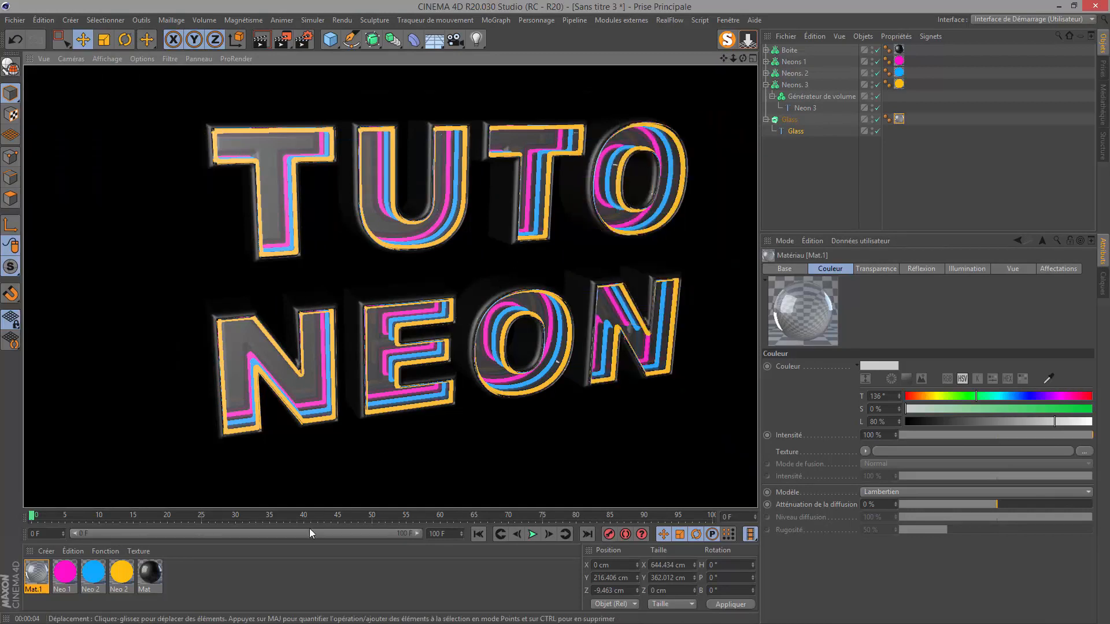
# Step: Create another material, disable its Réflexion channel and show its Couleur settings
pyautogui.doubleClick(203, 592)
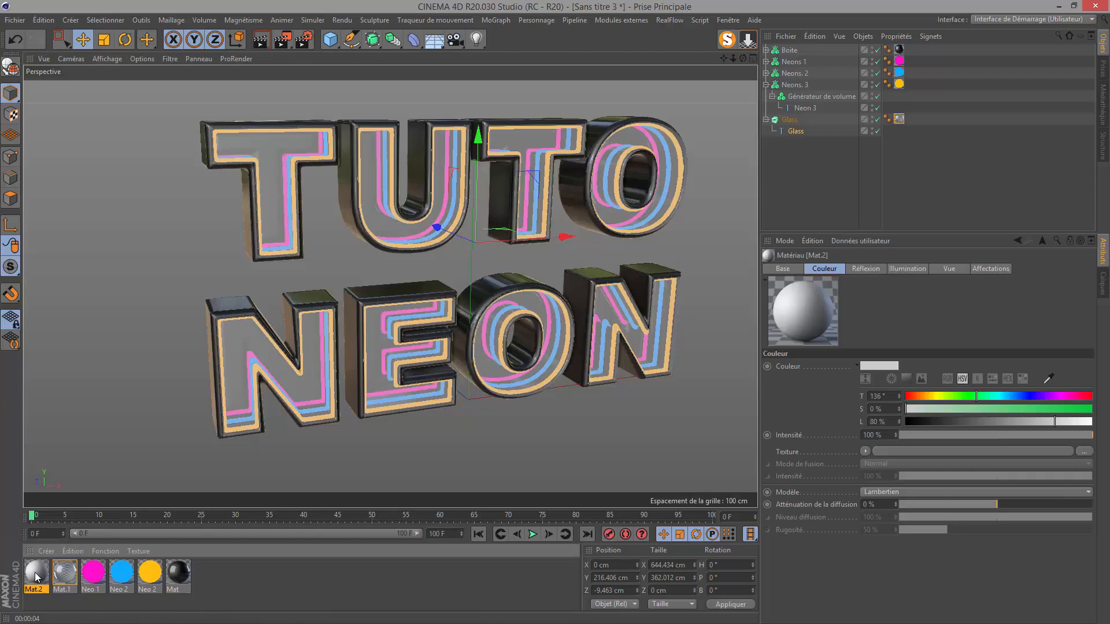
pyautogui.moveTo(1, 113); pyautogui.dragTo(423, 87)
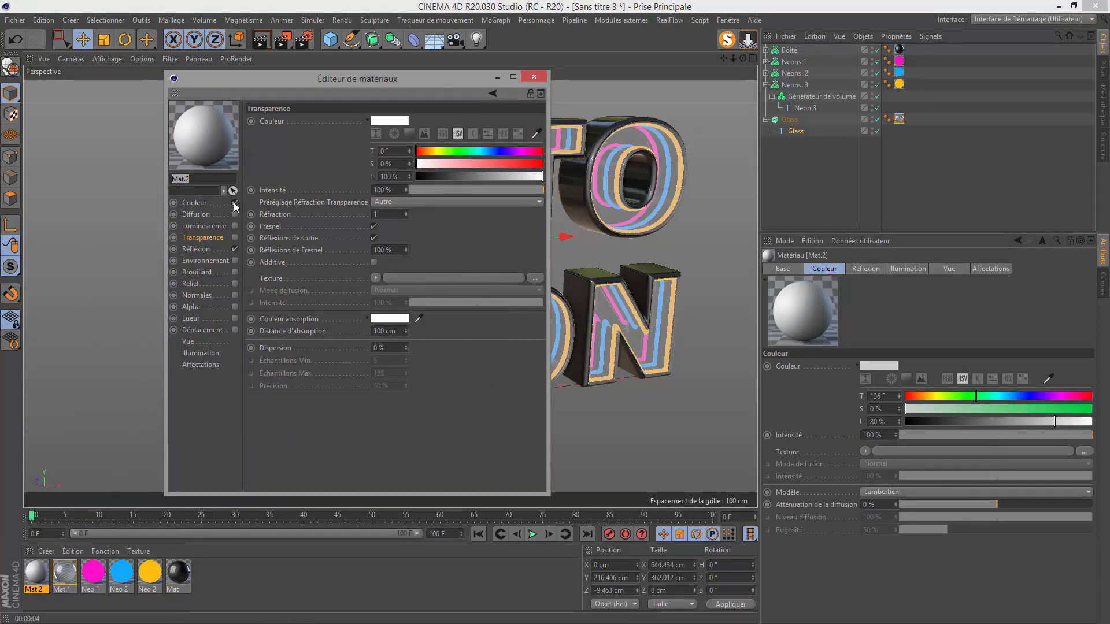
pyautogui.click(233, 250)
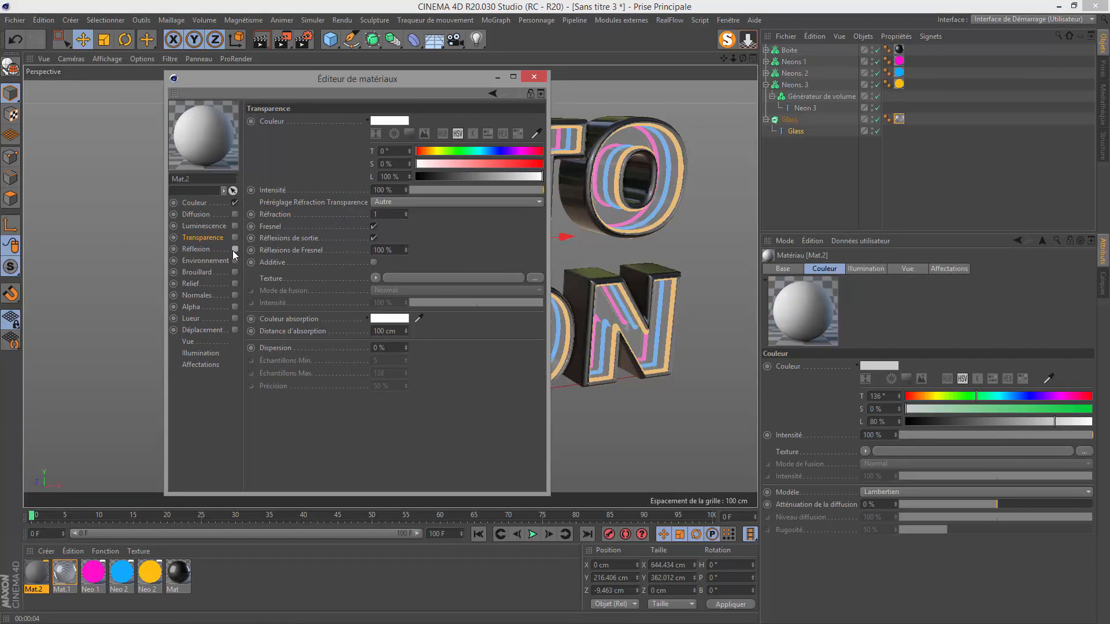
pyautogui.click(194, 203)
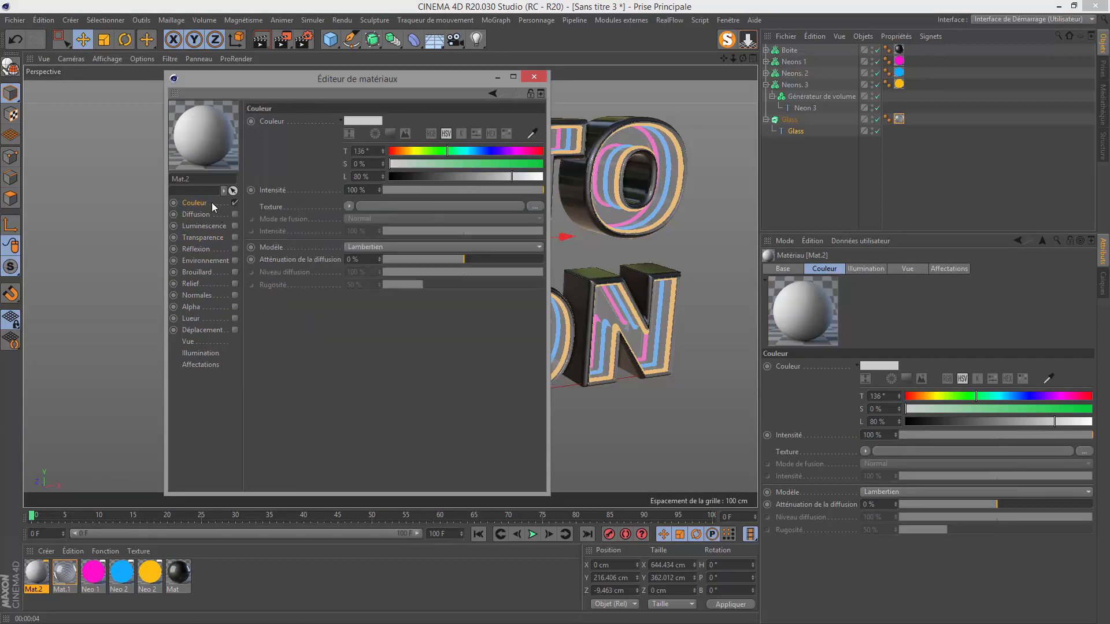
# Step: Search the Préréglages in the content library for "hdr"
pyautogui.click(1102, 104)
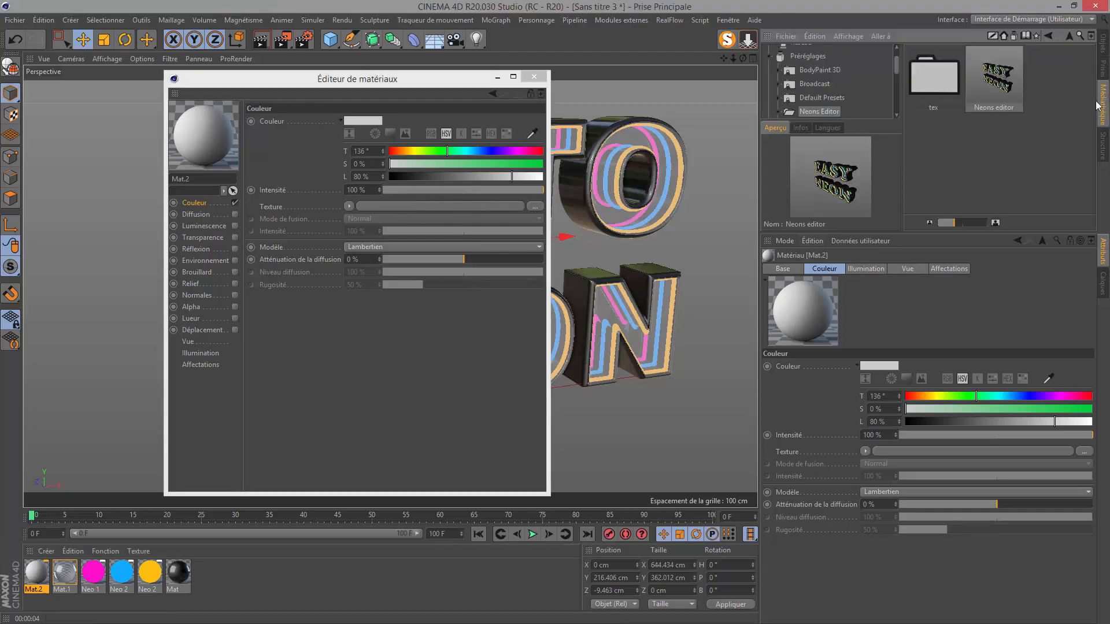
pyautogui.click(1078, 37)
pyautogui.moveTo(953, 65); pyautogui.dragTo(852, 74)
pyautogui.write('hdr')
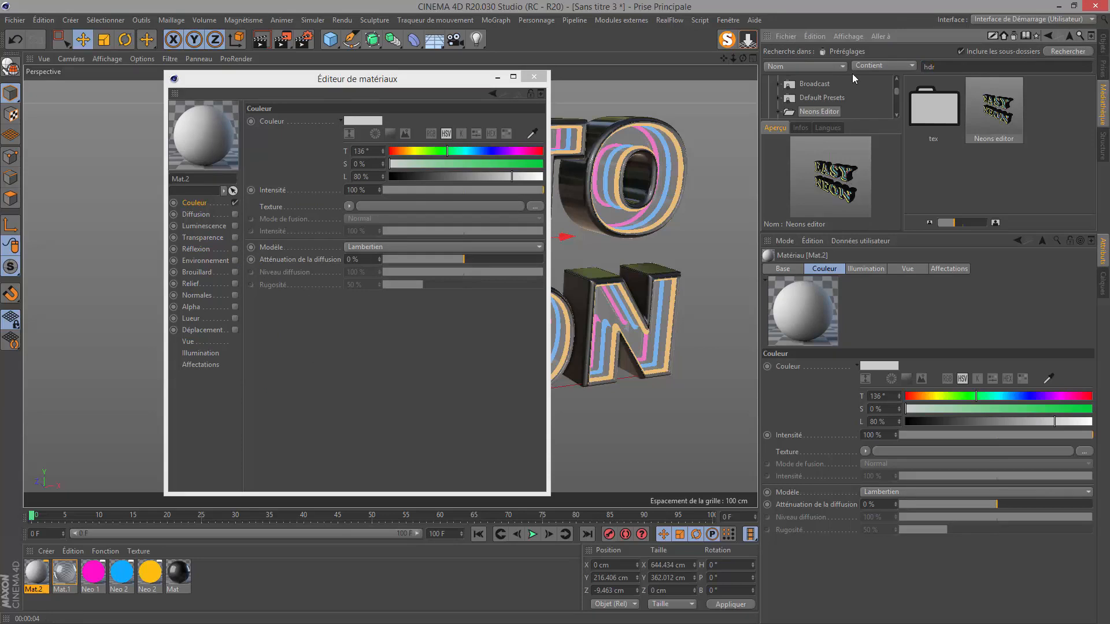
pyautogui.press('Return')
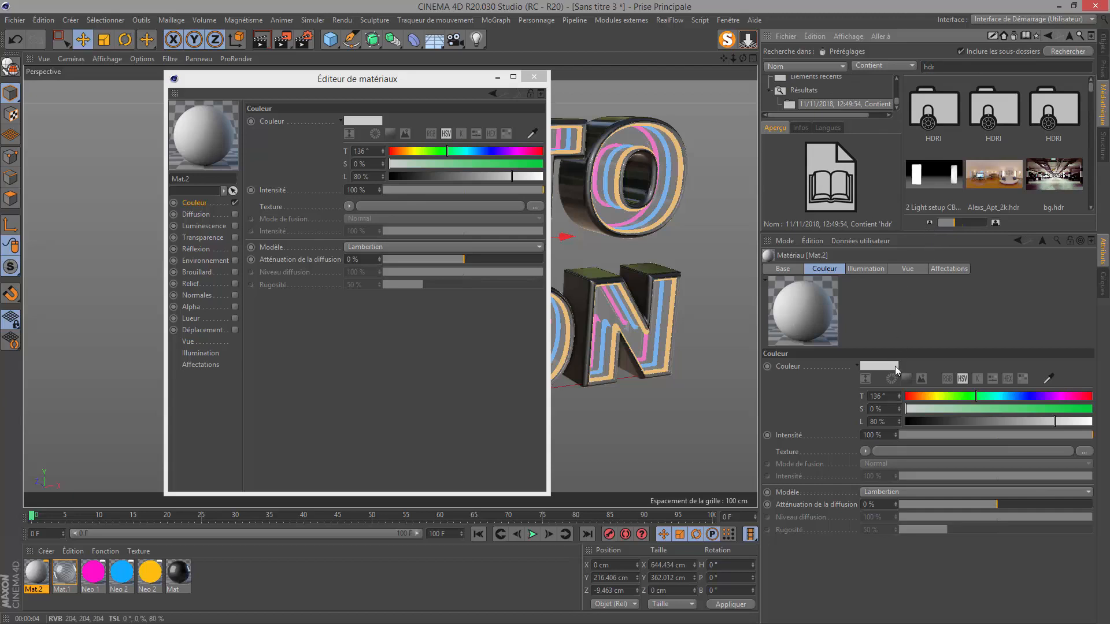
# Step: Enlarge the search results and load DH-318VC_con.HDR as the Couleur texture of Mat.2, closing the material editor
pyautogui.moveTo(993, 232); pyautogui.dragTo(985, 413)
pyautogui.click(995, 304)
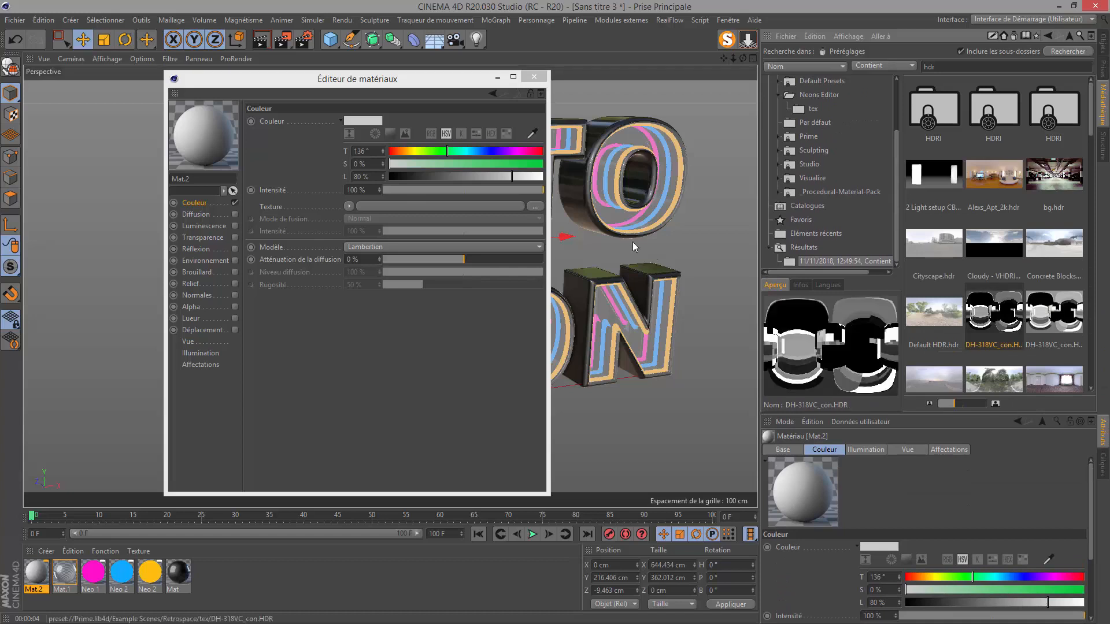
pyautogui.moveTo(1002, 326); pyautogui.dragTo(367, 212)
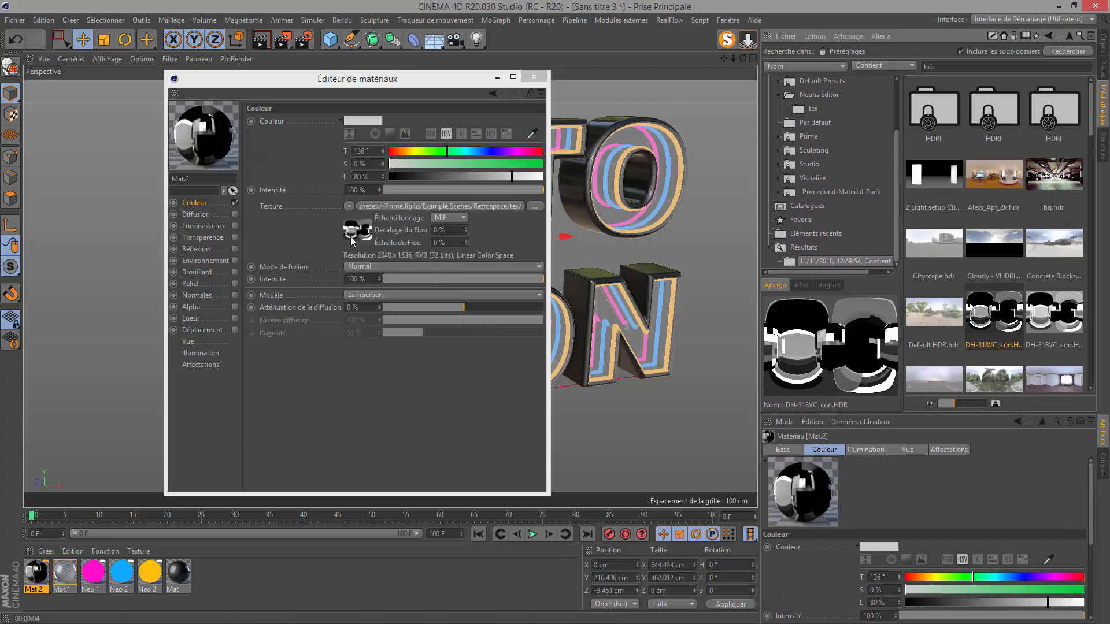
pyautogui.click(533, 77)
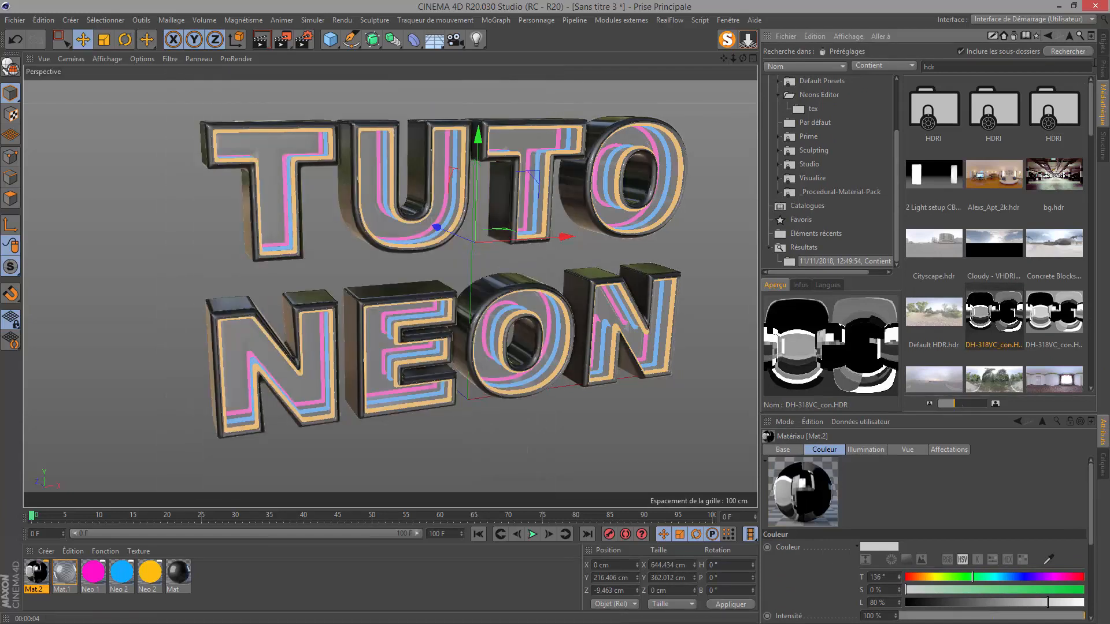
# Step: Add a Ciel object, apply the HDR material Mat.2 to it and render the perspective view
pyautogui.click(1103, 43)
pyautogui.moveTo(431, 47); pyautogui.dragTo(462, 72)
pyautogui.moveTo(35, 577); pyautogui.dragTo(783, 52)
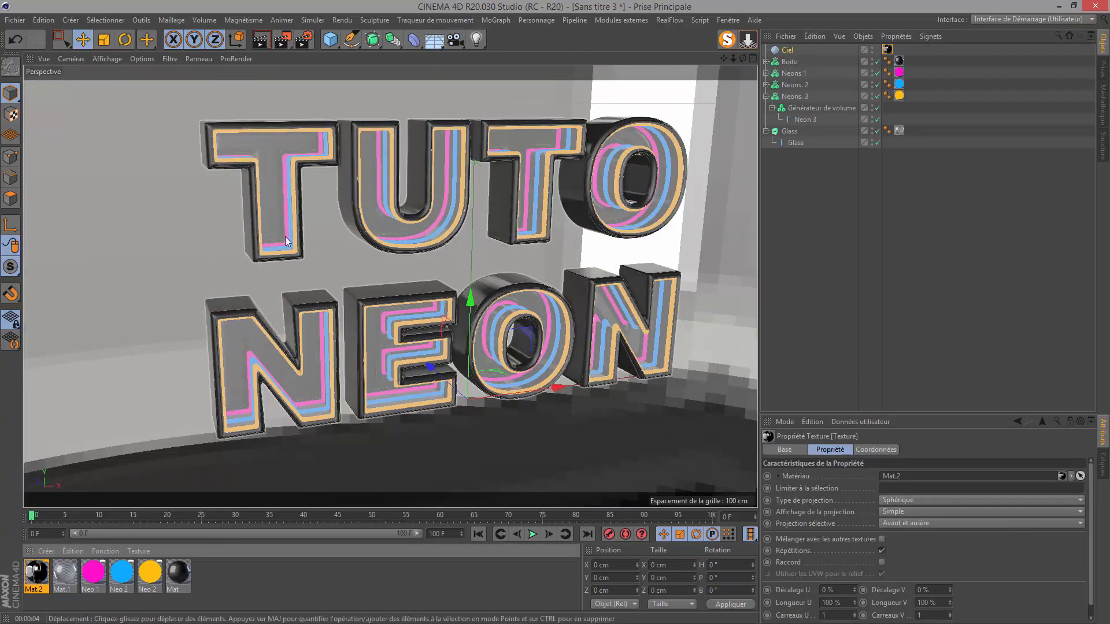
pyautogui.click(261, 42)
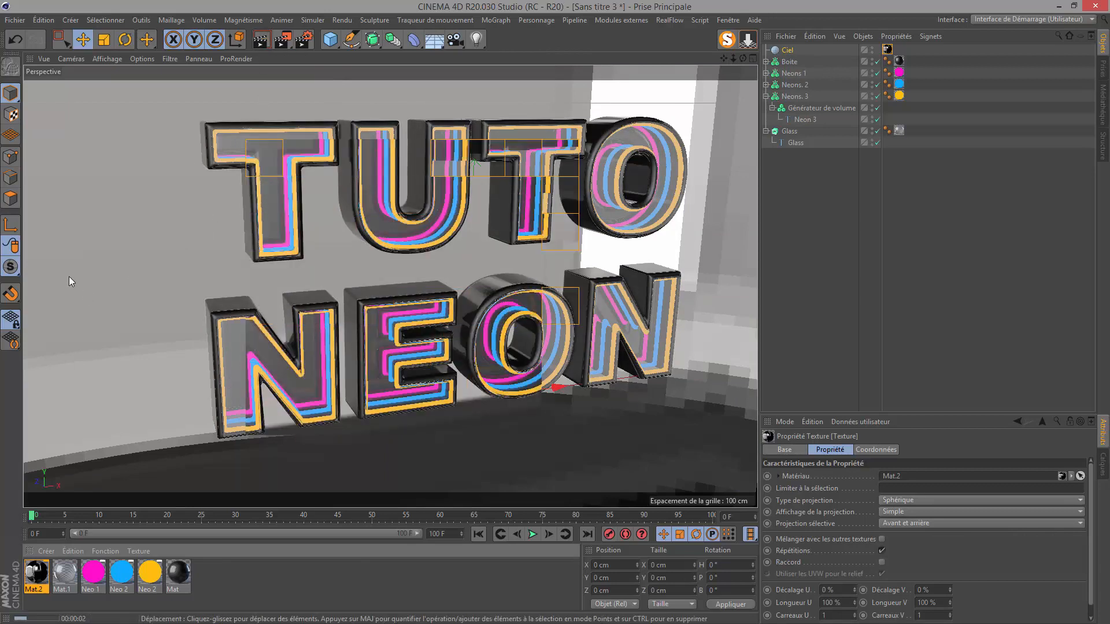
# Step: Add a Rendu et composition tag to the Ciel object and disable its Visibilité (caméra)
pyautogui.rightClick(787, 50)
pyautogui.moveTo(836, 69)
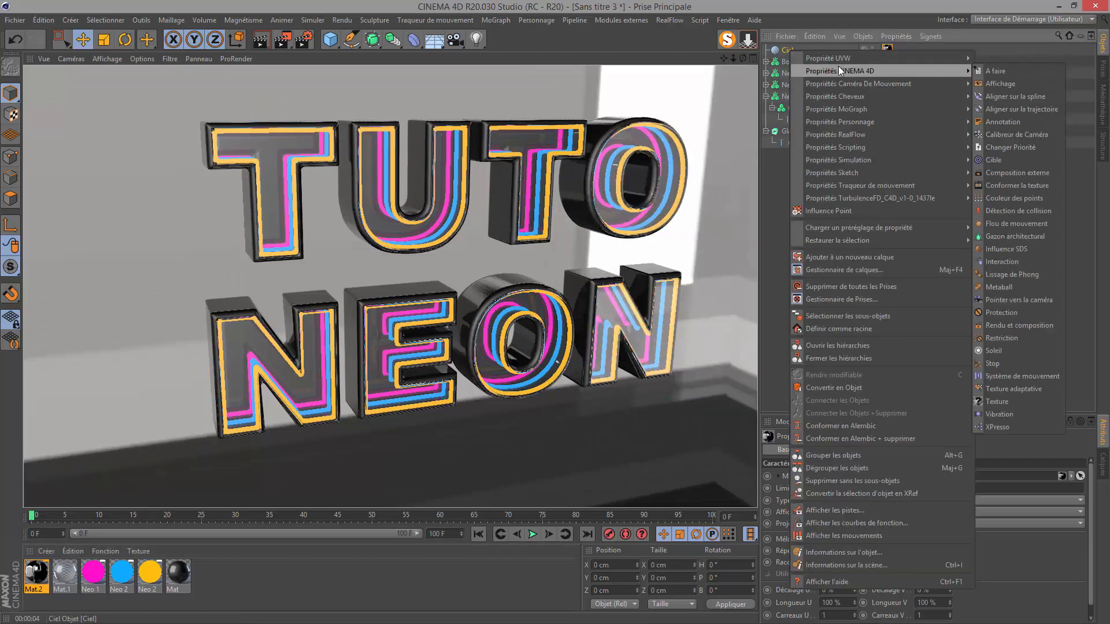
pyautogui.click(1022, 324)
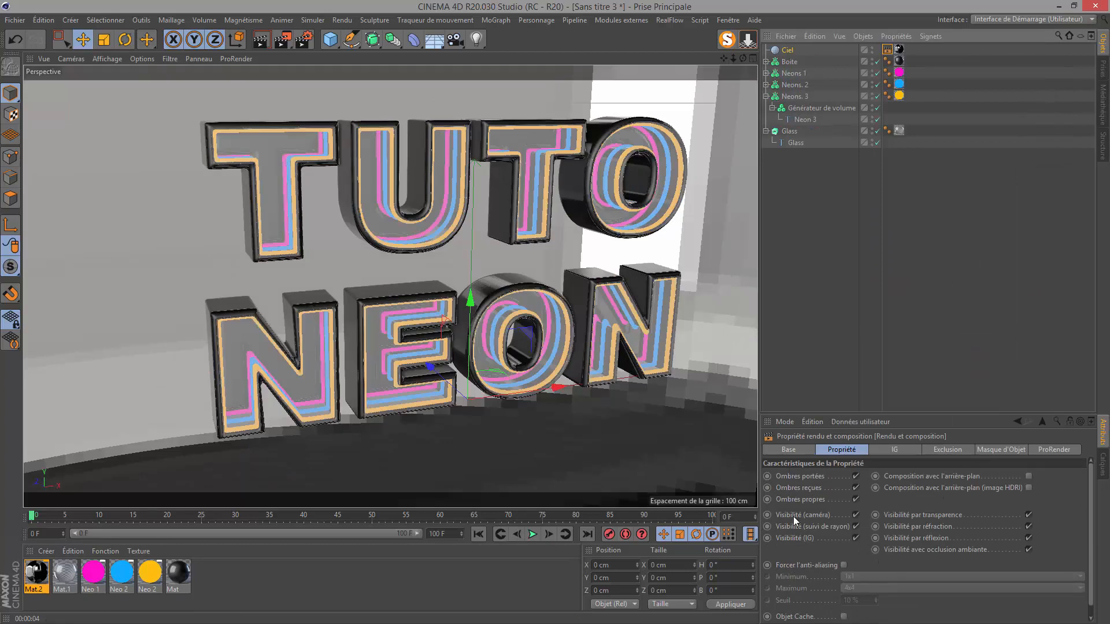
pyautogui.click(856, 515)
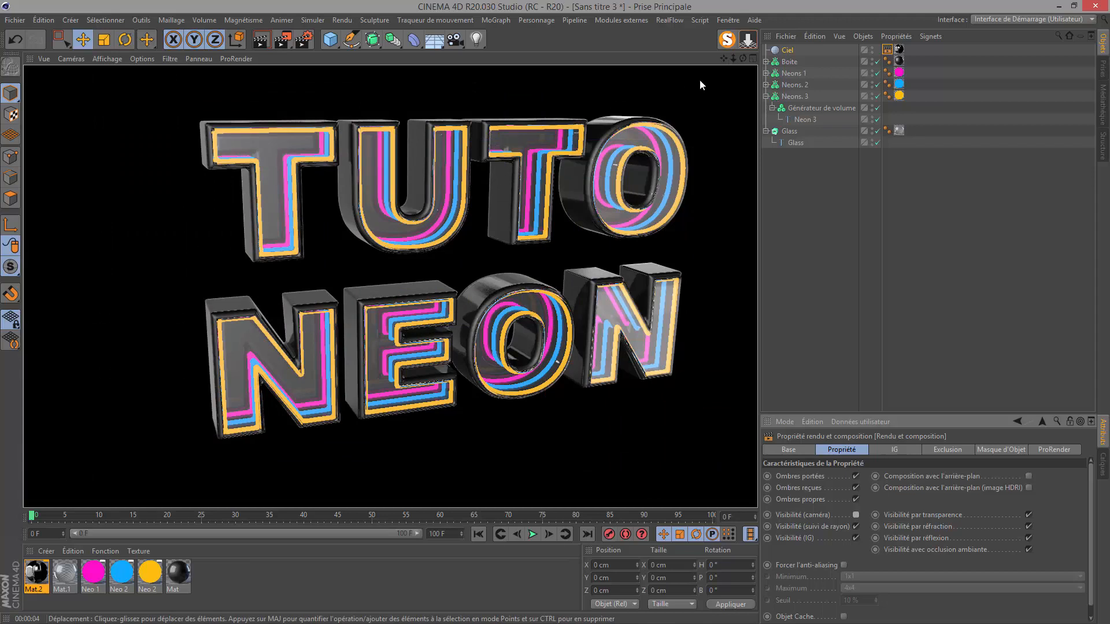
# Step: Expand the Boite, Neons 1, Neons. 2, Neons. 3 and Glass hierarchies down to their text splines
pyautogui.click(766, 131)
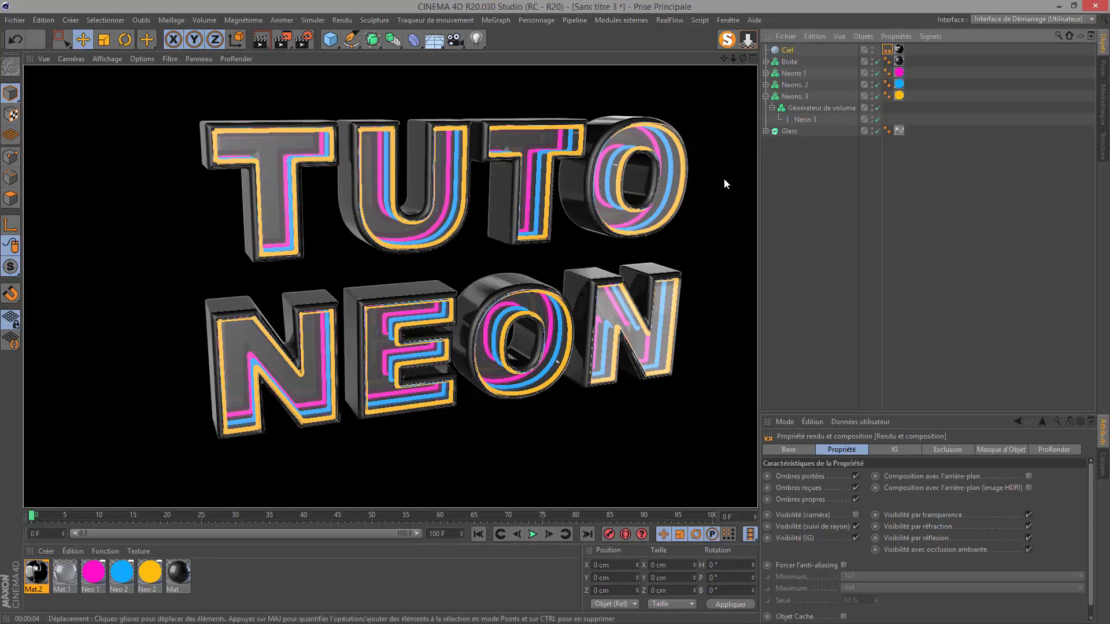
pyautogui.click(766, 61)
pyautogui.click(778, 84)
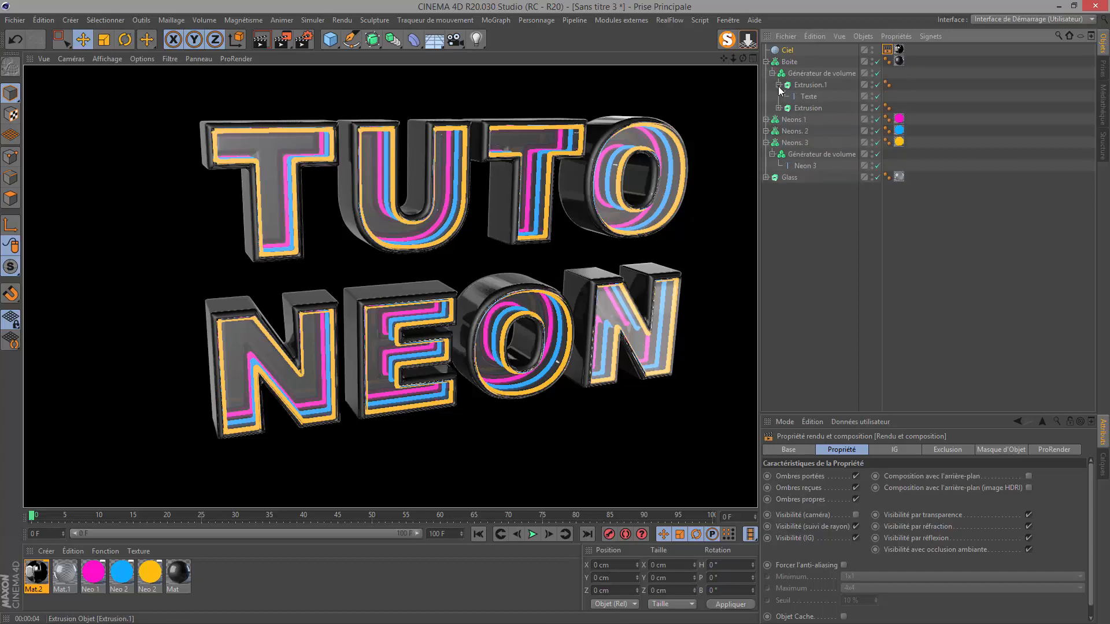
pyautogui.click(779, 108)
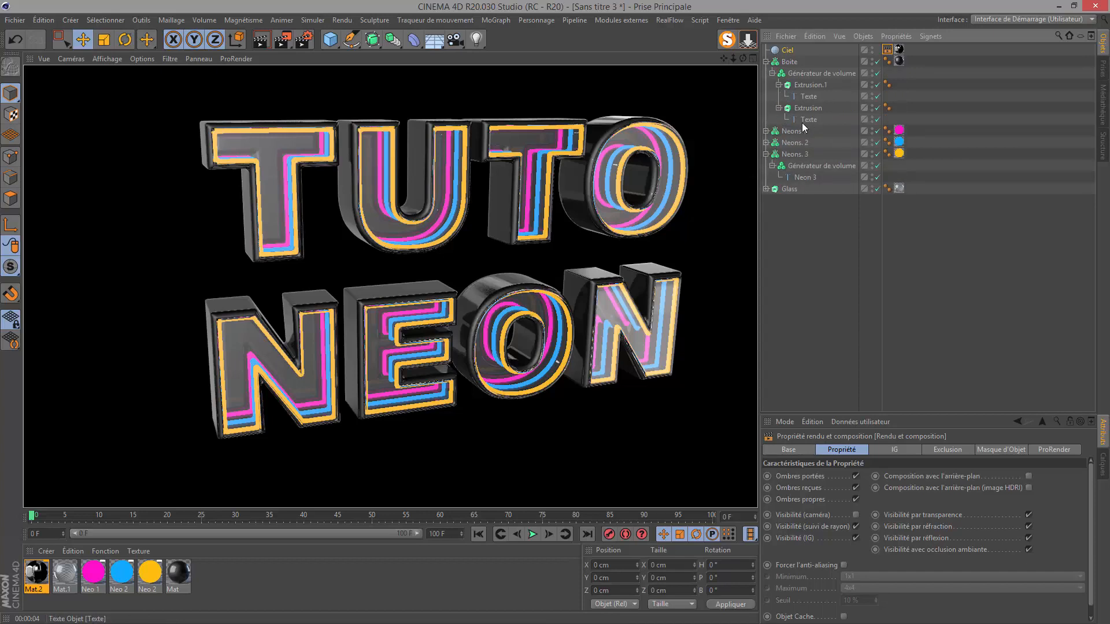
pyautogui.click(766, 131)
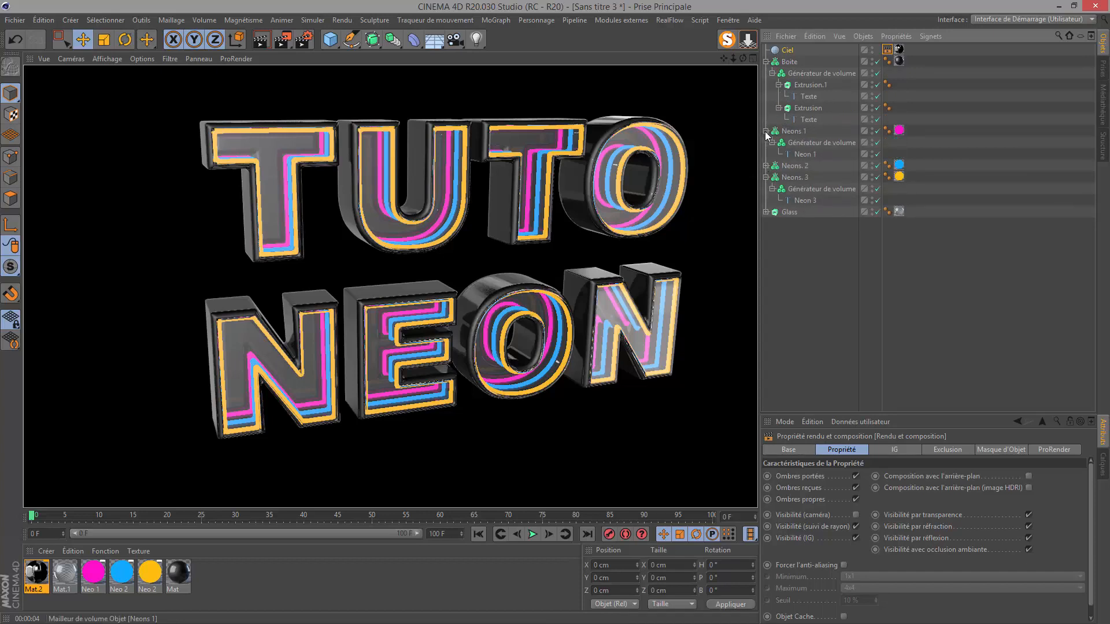
pyautogui.click(766, 165)
pyautogui.click(765, 200)
pyautogui.click(765, 201)
pyautogui.click(766, 235)
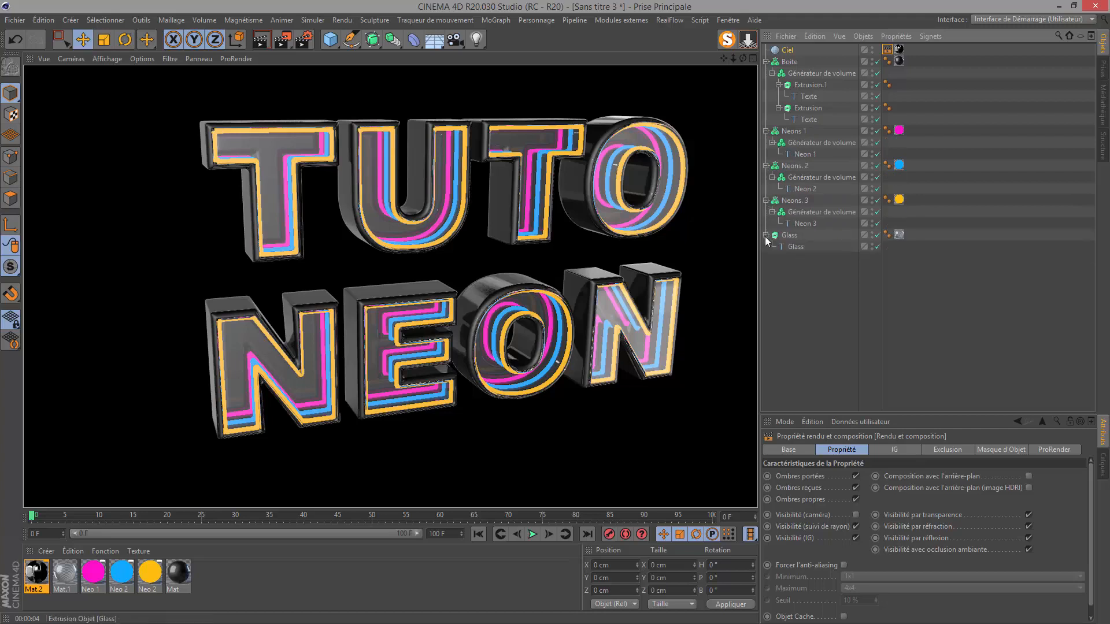
# Step: Select all six text splines together and change their shared text to HELLO
pyautogui.click(806, 97)
pyautogui.keyDown('ctrl'); pyautogui.click(808, 119); pyautogui.keyUp('ctrl')
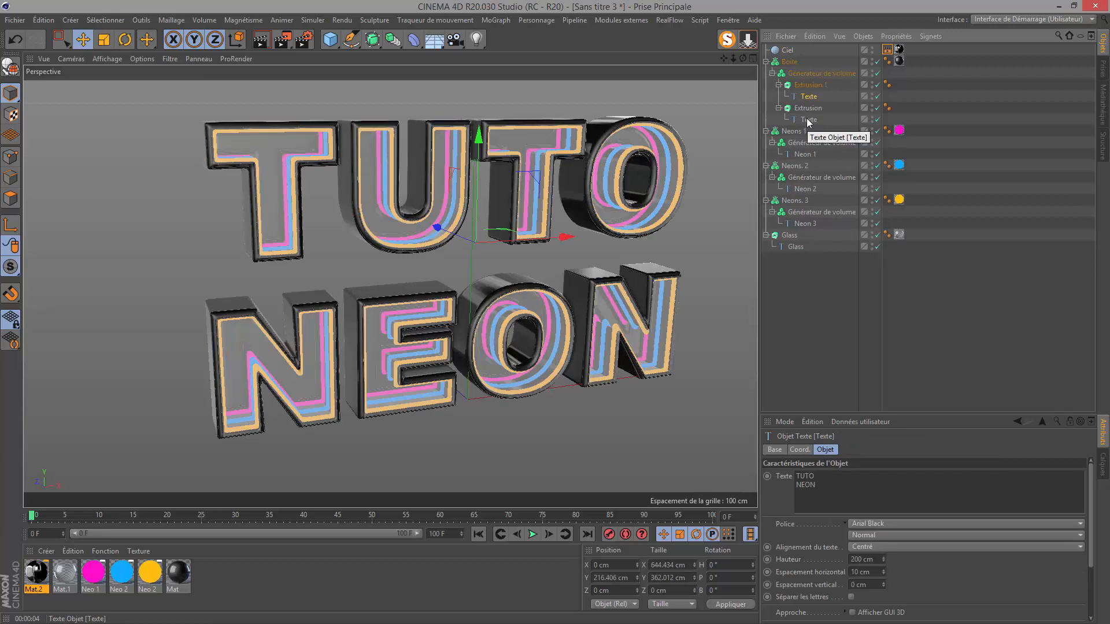
pyautogui.keyDown('ctrl'); pyautogui.click(805, 154); pyautogui.keyUp('ctrl')
pyautogui.keyDown('ctrl'); pyautogui.click(801, 188); pyautogui.keyUp('ctrl')
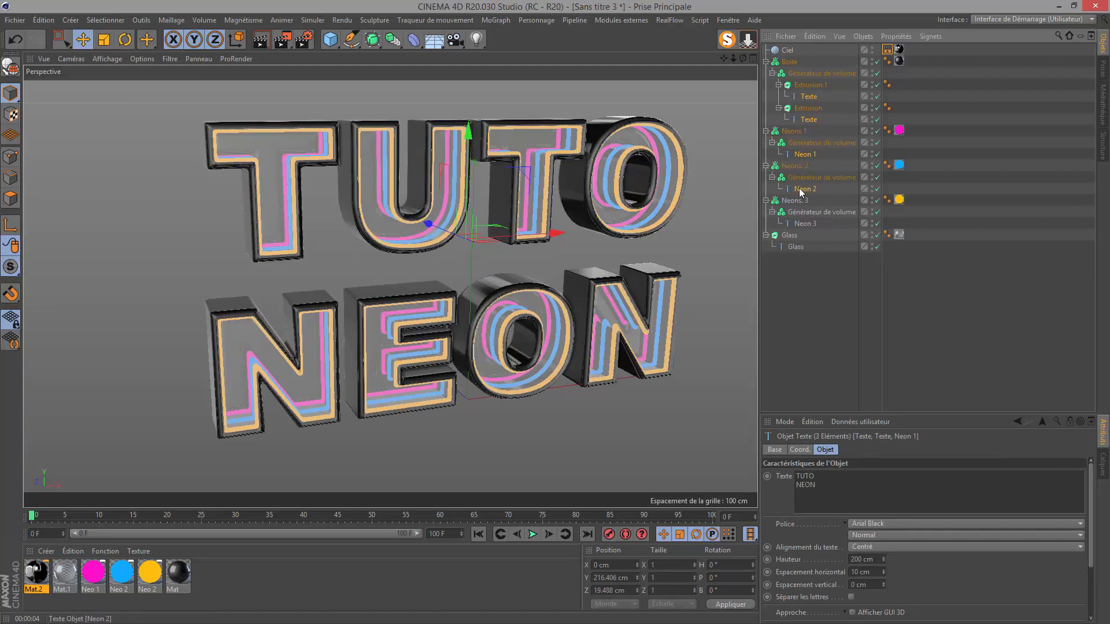
pyautogui.keyDown('ctrl'); pyautogui.click(794, 223); pyautogui.keyUp('ctrl')
pyautogui.keyDown('ctrl'); pyautogui.click(787, 247); pyautogui.keyUp('ctrl')
pyautogui.moveTo(823, 487); pyautogui.dragTo(734, 449)
pyautogui.write('HELLO')
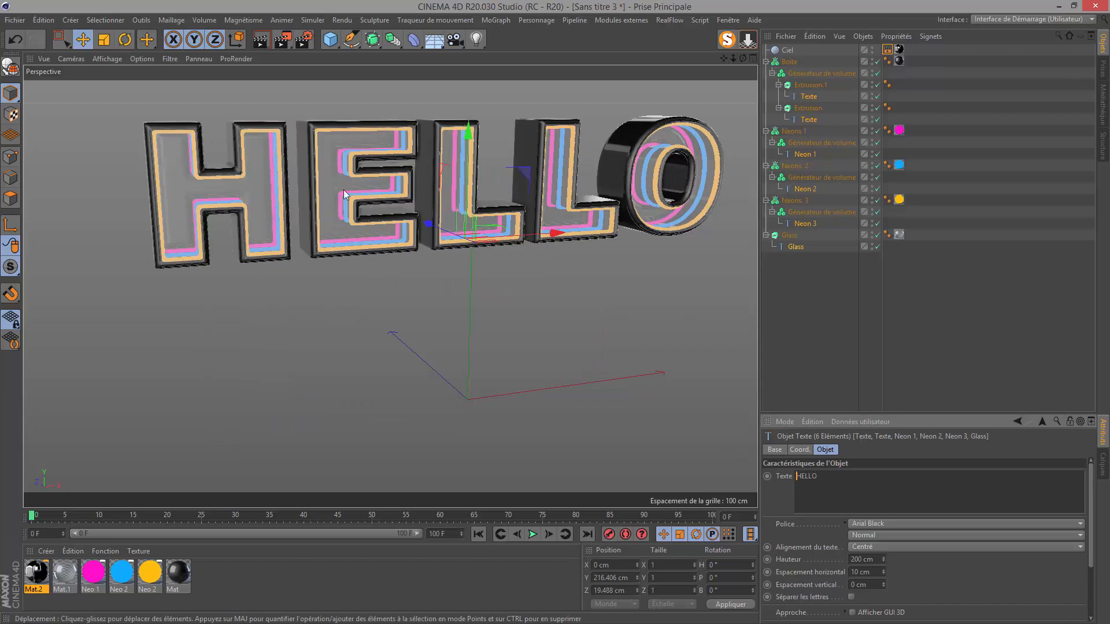
# Step: Set the shared text of the six splines back to TUTO and NEON on two lines
pyautogui.doubleClick(826, 478)
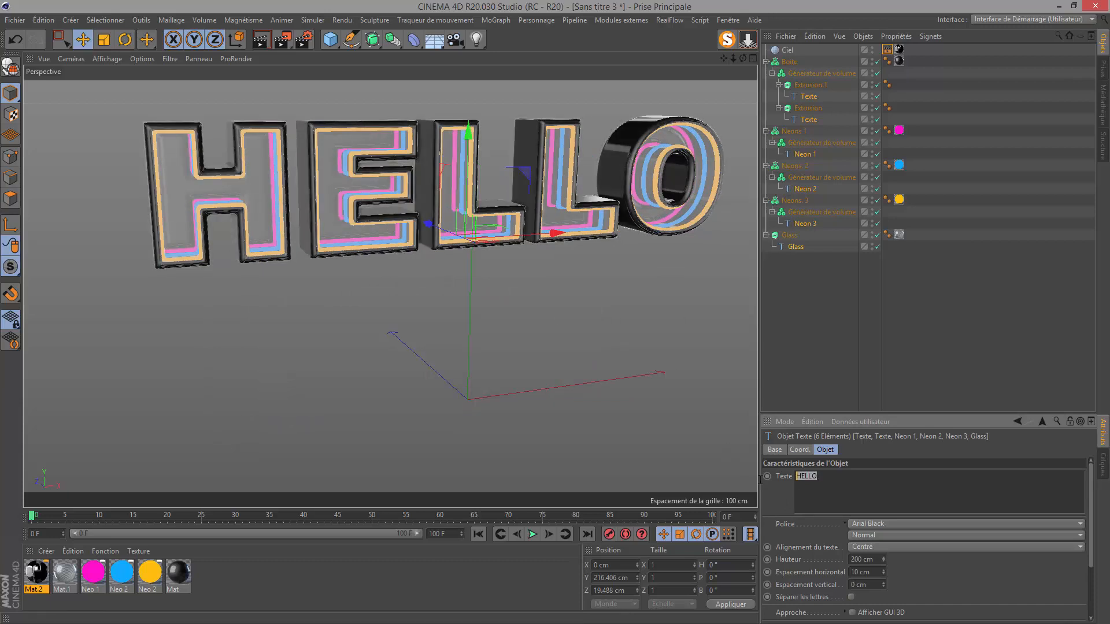
pyautogui.write('TUTO')
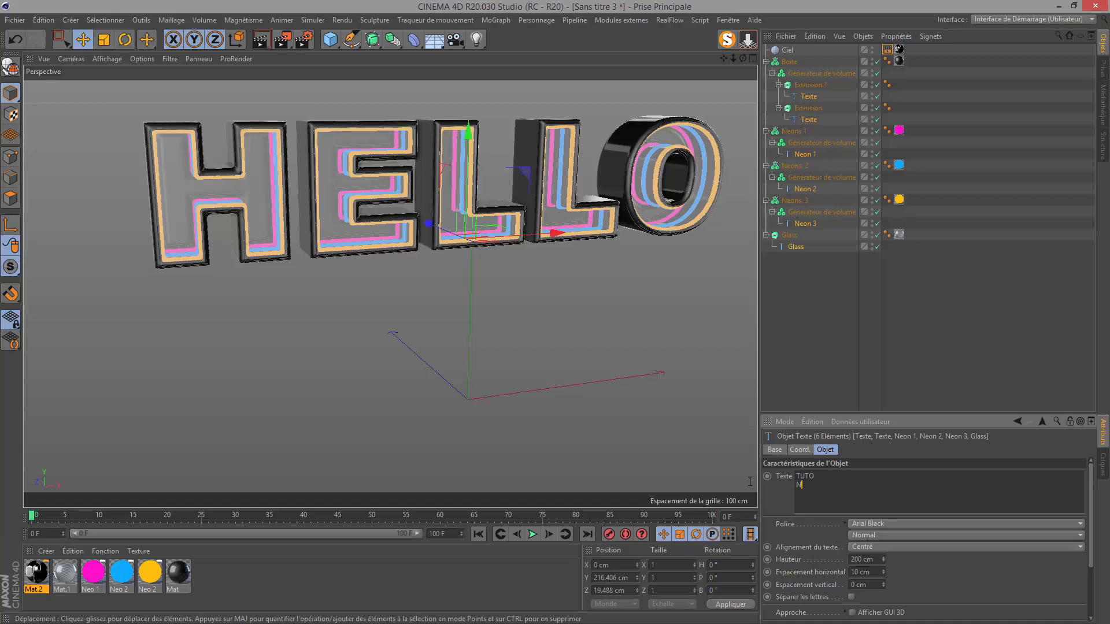
pyautogui.click(775, 491)
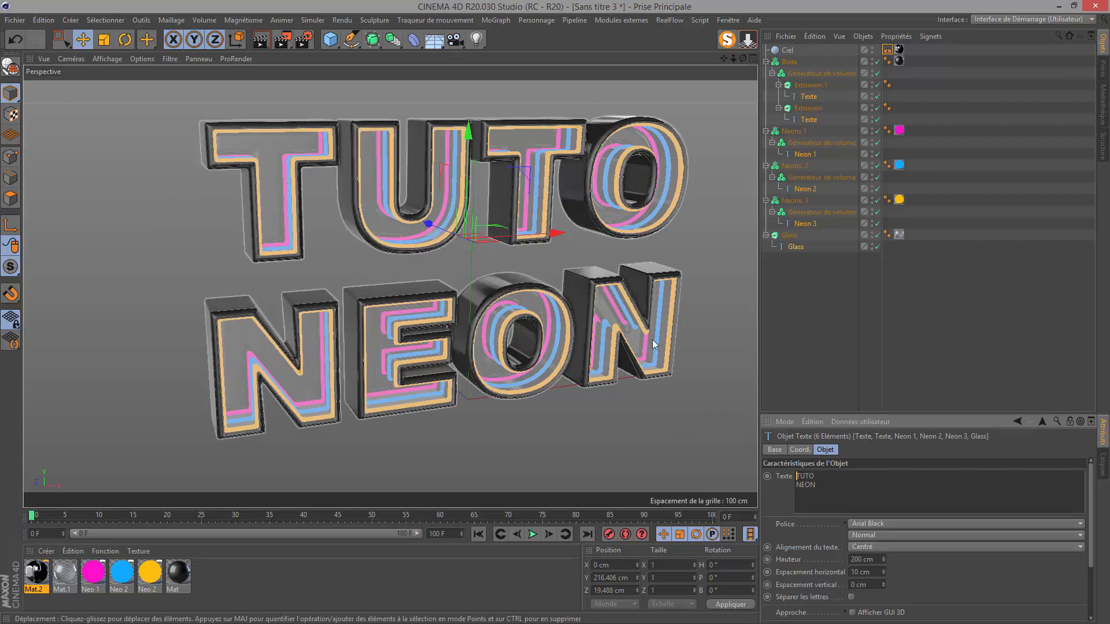
# Step: Try the Bebas font on the six selected text splines, and set them back to Arial Black
pyautogui.click(877, 524)
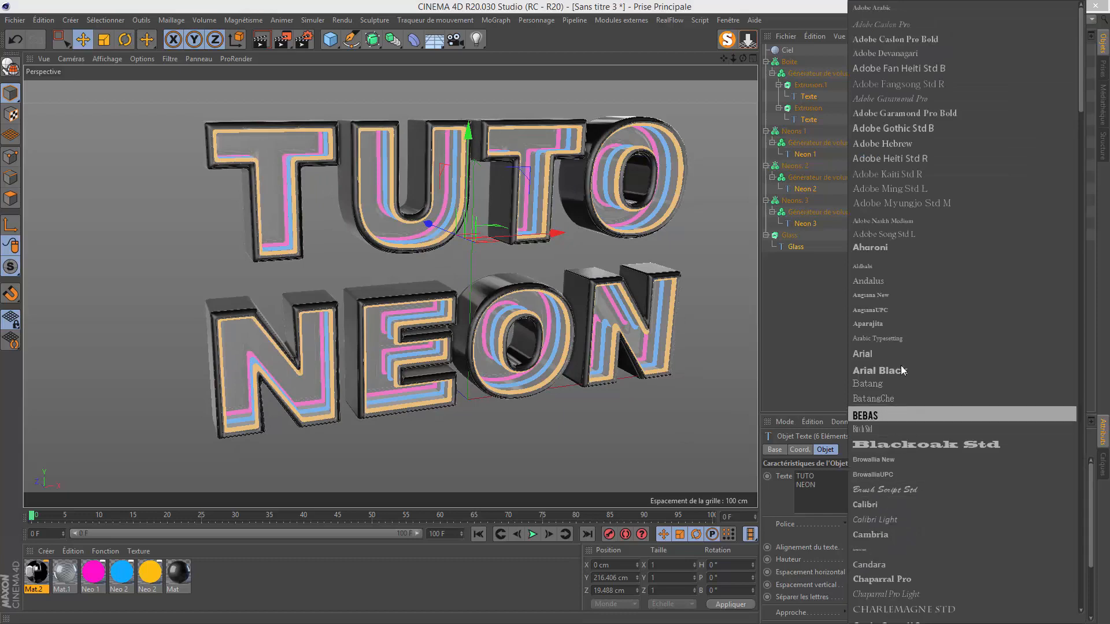
pyautogui.click(880, 417)
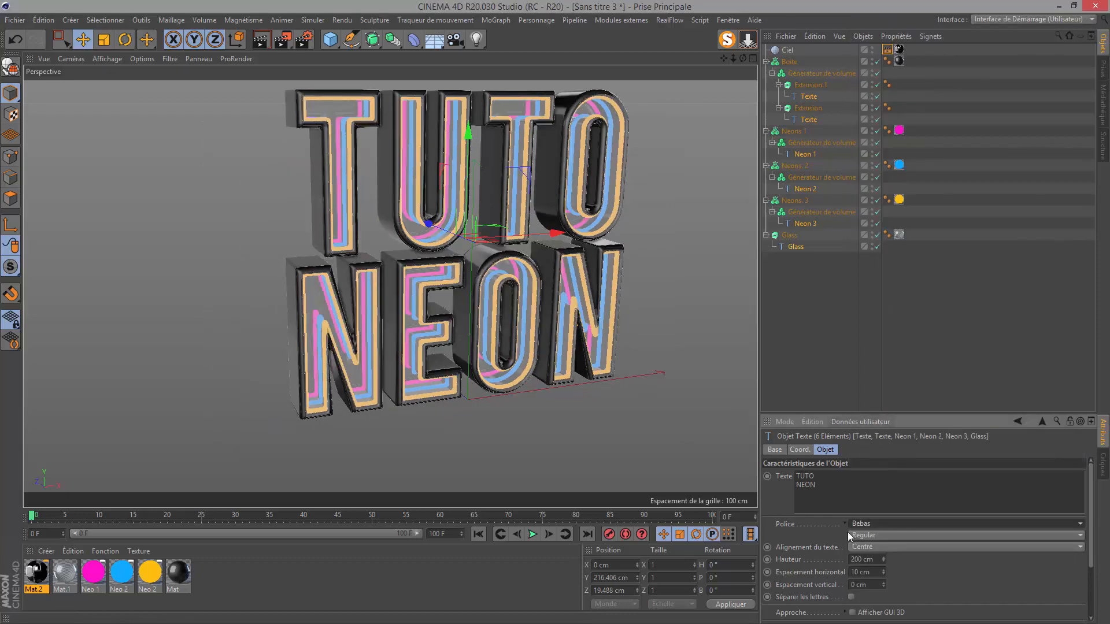
pyautogui.click(862, 520)
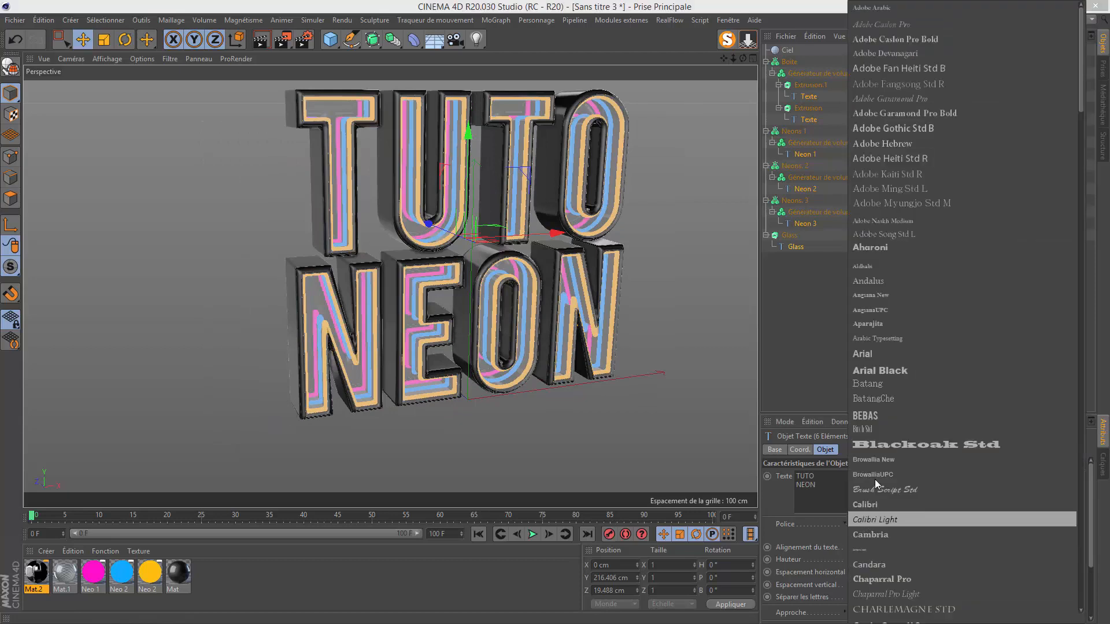
pyautogui.click(869, 369)
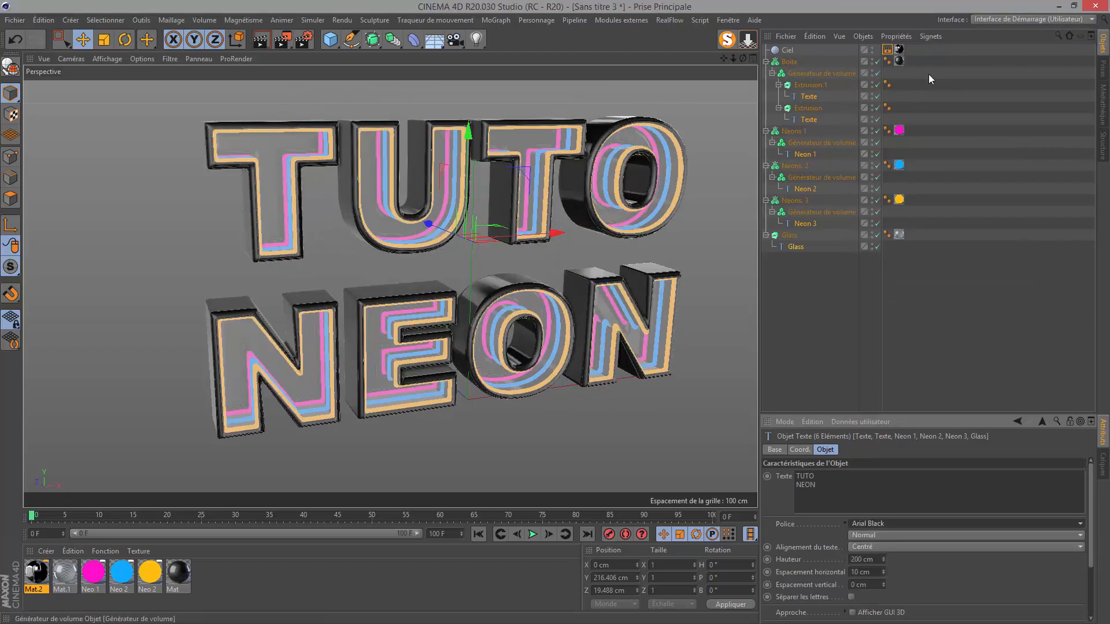
# Step: Open the Neons Editor folder in the Préréglages library and select the Neons editor preset
pyautogui.click(1104, 107)
pyautogui.moveTo(966, 70); pyautogui.dragTo(861, 82)
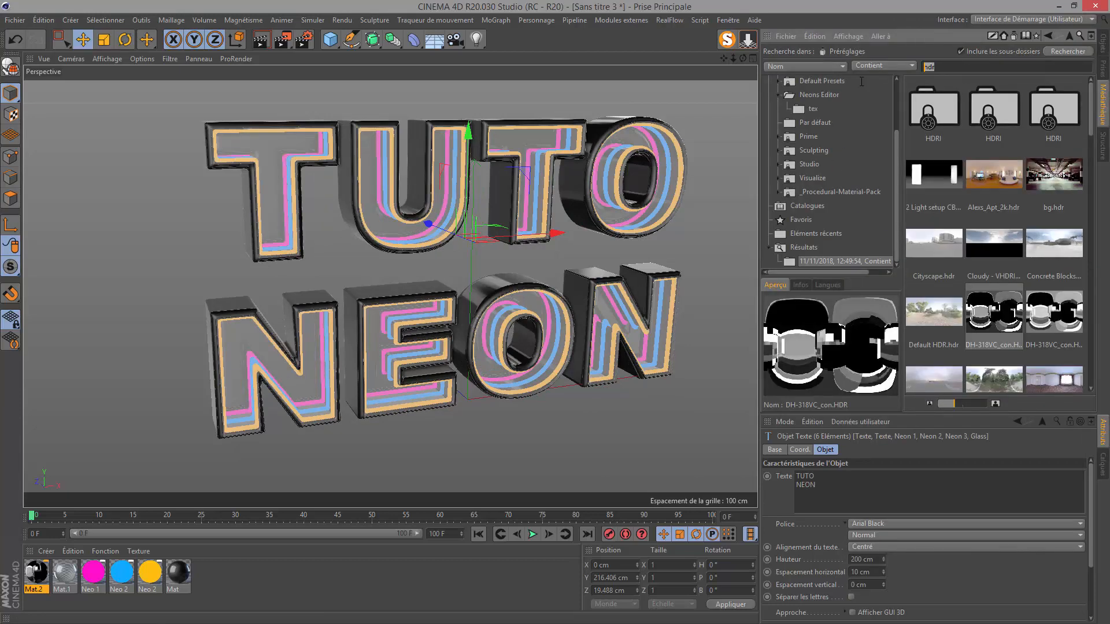
pyautogui.click(813, 178)
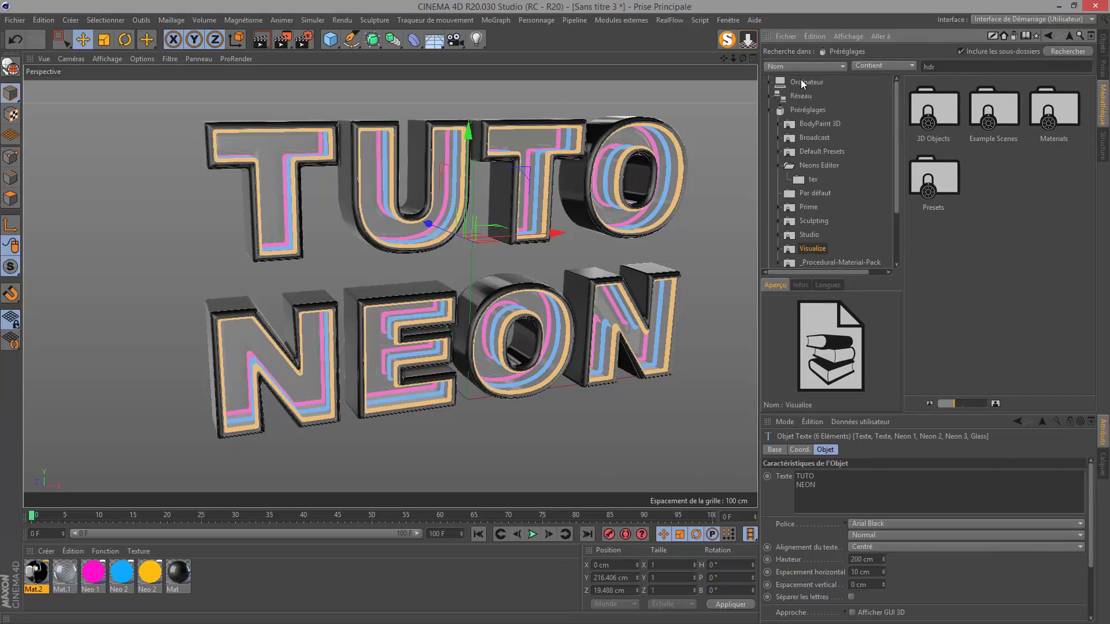
pyautogui.click(805, 109)
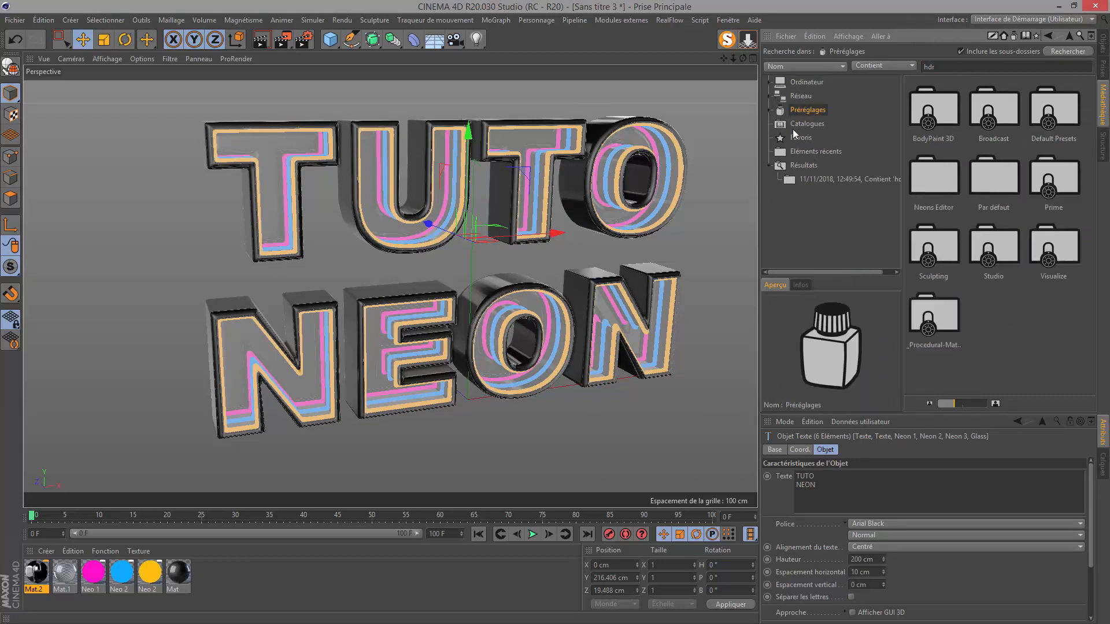
pyautogui.doubleClick(927, 190)
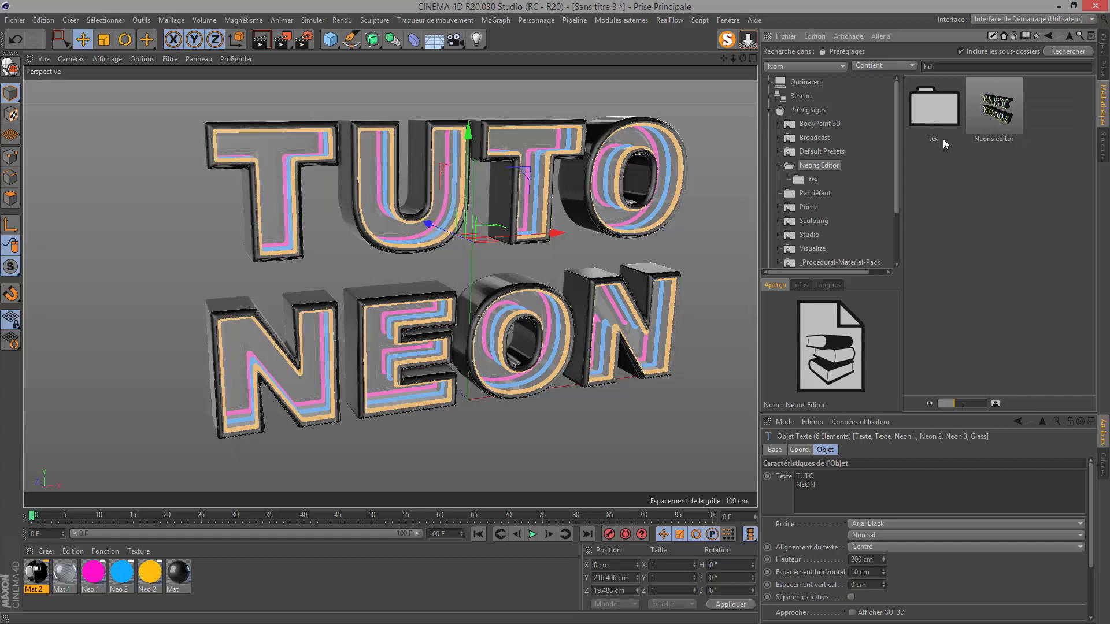
pyautogui.click(996, 104)
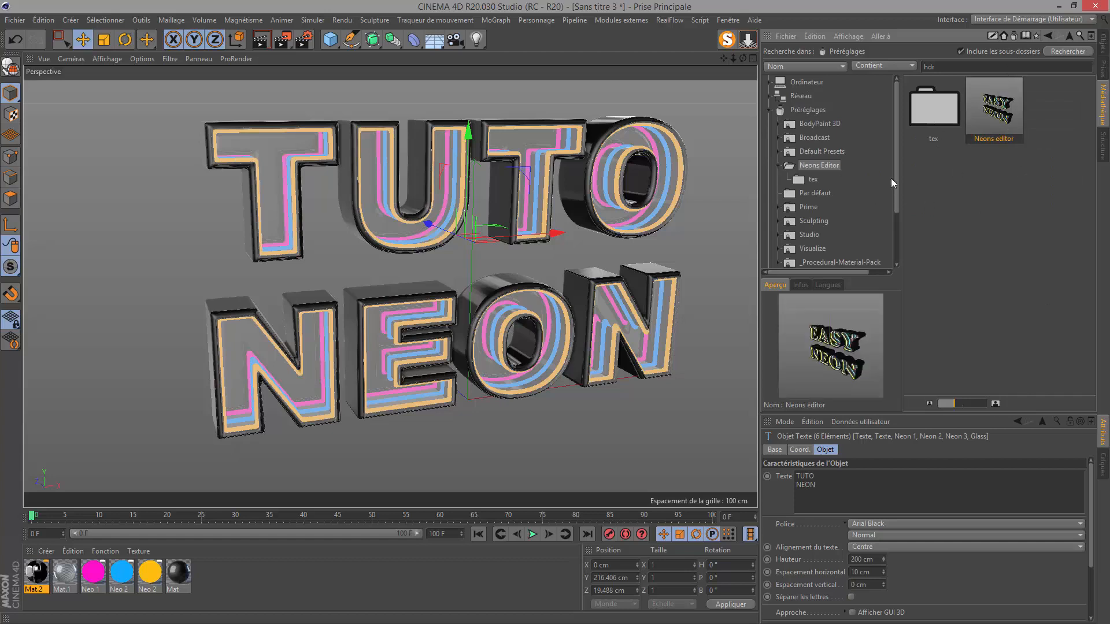
# Step: Create a new project, load the Neons editor preset into it and show its object hierarchy
pyautogui.click(14, 20)
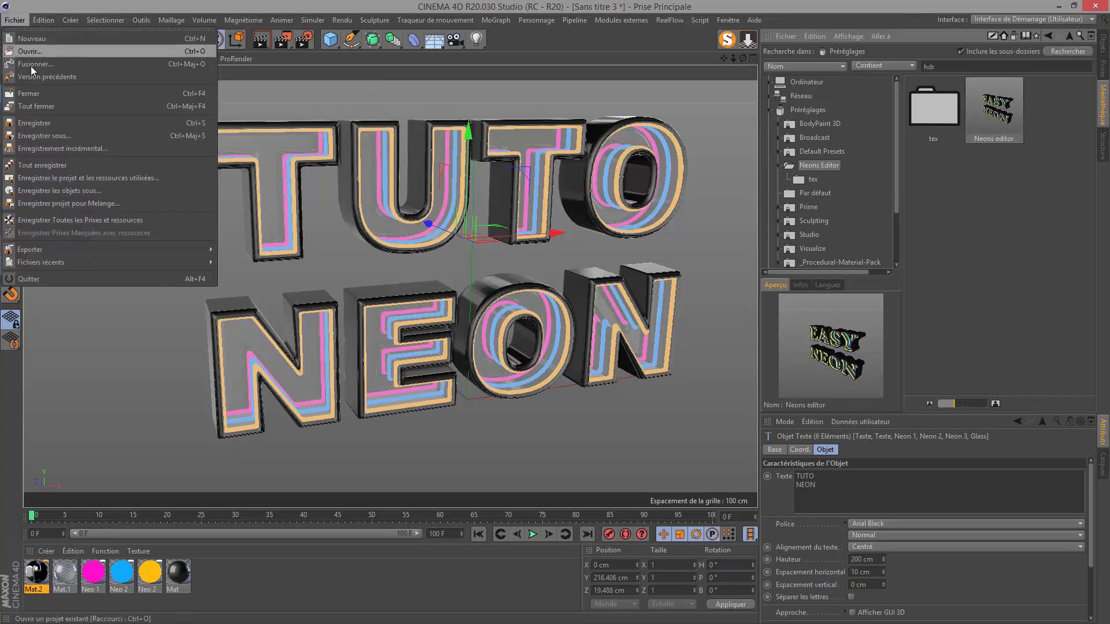
pyautogui.click(35, 38)
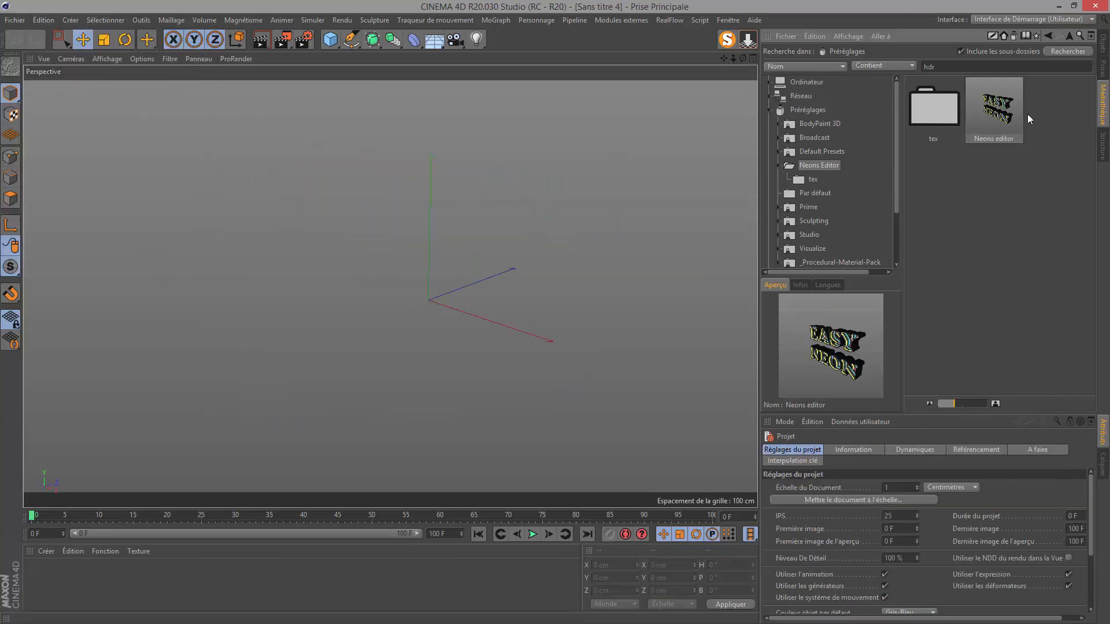
pyautogui.doubleClick(978, 135)
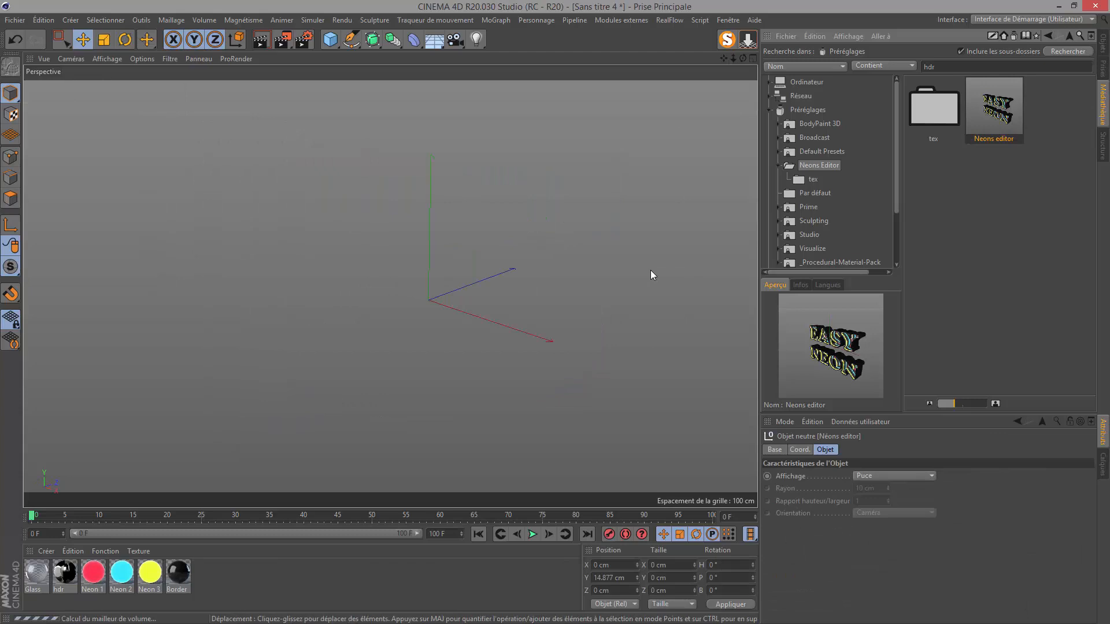
pyautogui.click(1103, 42)
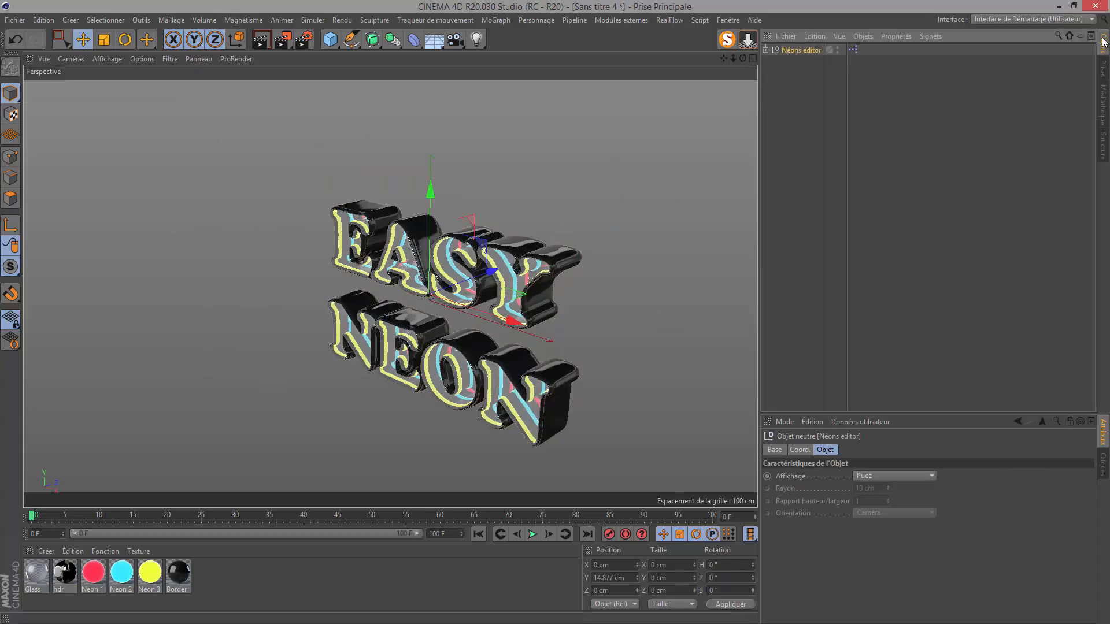
# Step: Select the XPresso tag of the Néons editor object and examine its text, neon color, and glass and border node groups
pyautogui.moveTo(742, 58)
pyautogui.mouseDown()
pyautogui.moveTo(664, 60)
pyautogui.moveTo(743, 58)
pyautogui.mouseUp()
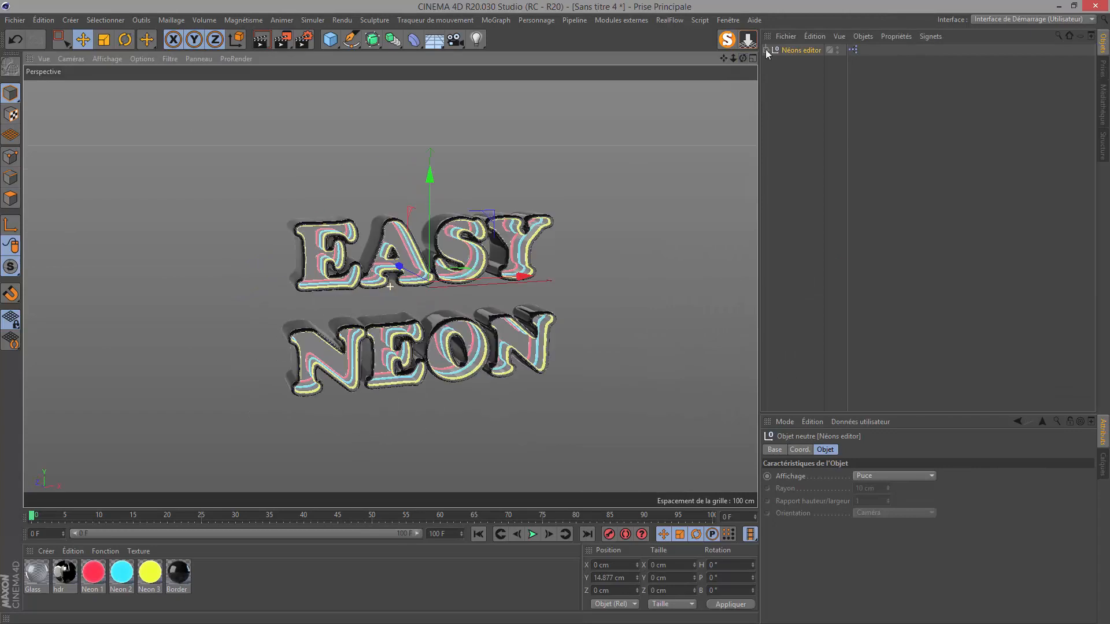
pyautogui.click(854, 50)
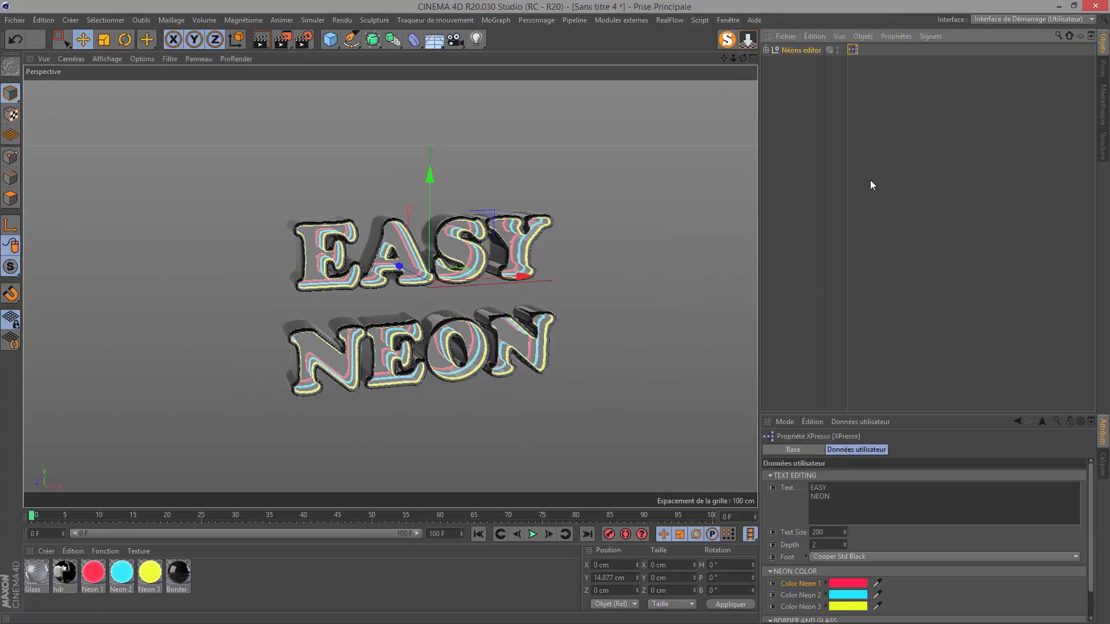
pyautogui.doubleClick(853, 49)
pyautogui.moveTo(876, 44); pyautogui.dragTo(410, 77)
pyautogui.click(611, 71)
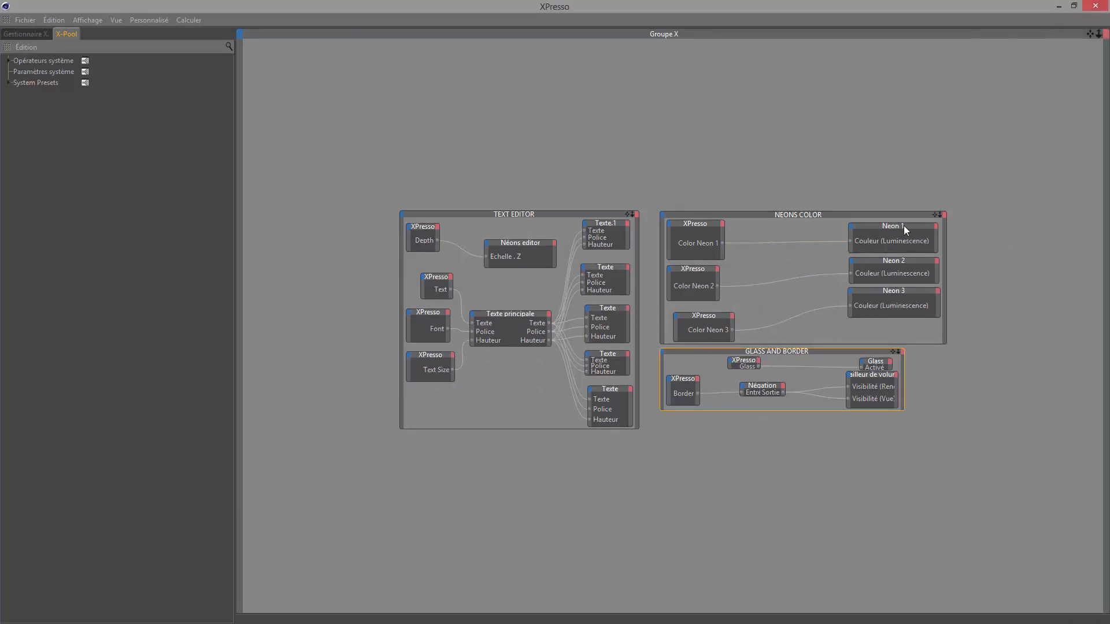
pyautogui.click(1094, 6)
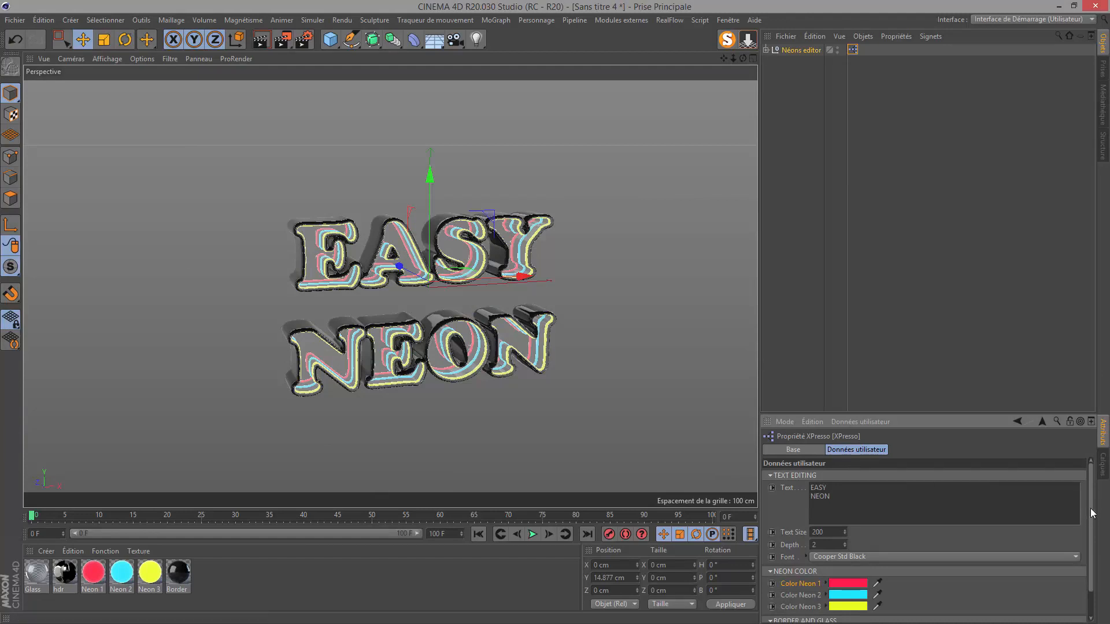
# Step: Set the font of the EASY NEON text to Arial Black in the XPresso tag's user data
pyautogui.scroll(-1, 1086, 527)
pyautogui.scroll(1, 1087, 523)
pyautogui.moveTo(833, 500); pyautogui.dragTo(782, 464)
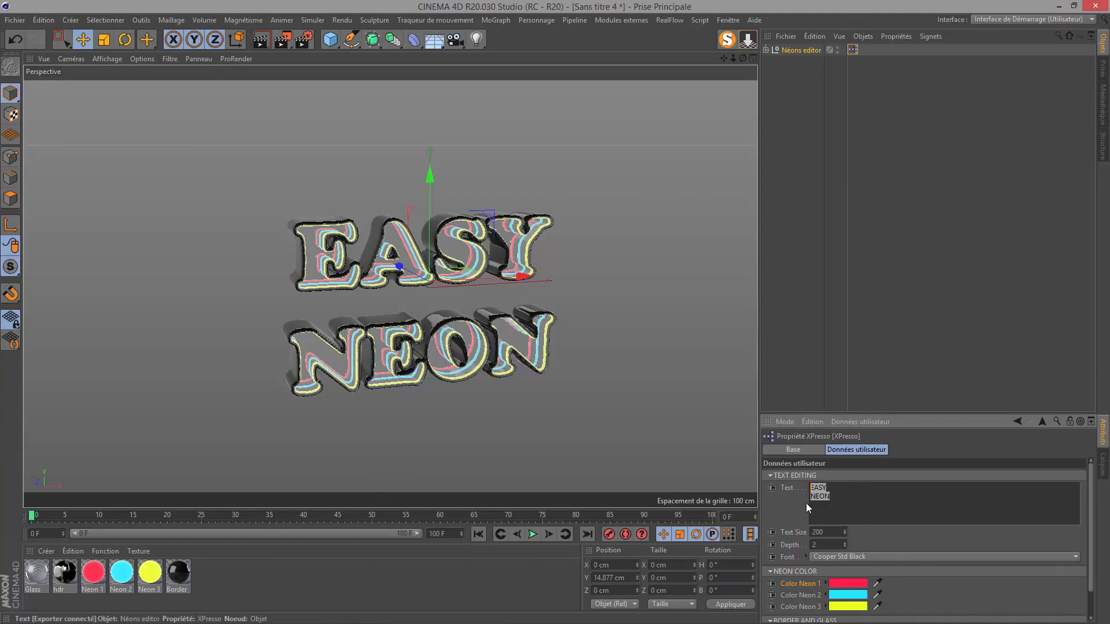
pyautogui.click(828, 558)
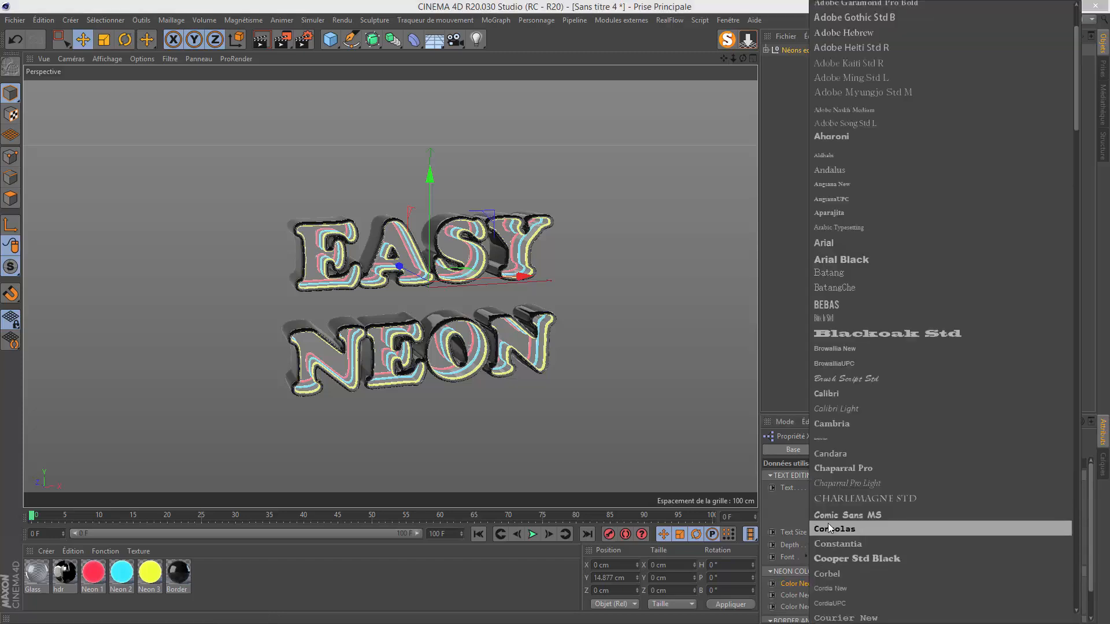
pyautogui.click(837, 260)
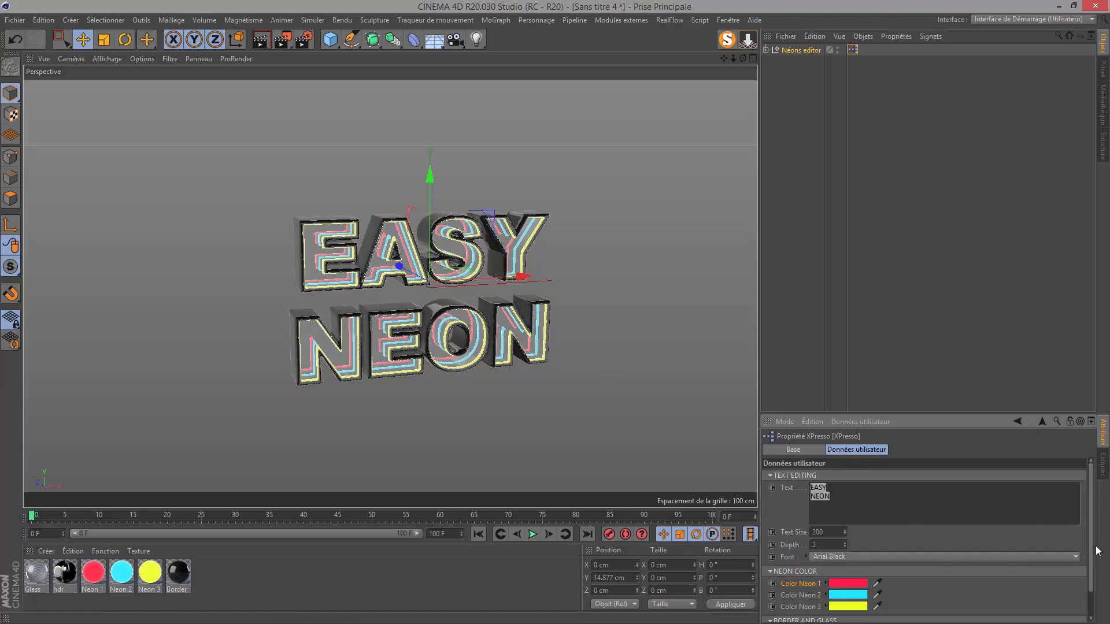
# Step: Change Color Neon 1 to green with a hue of 125° and Color Neon 3 to pinkish red
pyautogui.scroll(-1, 1096, 555)
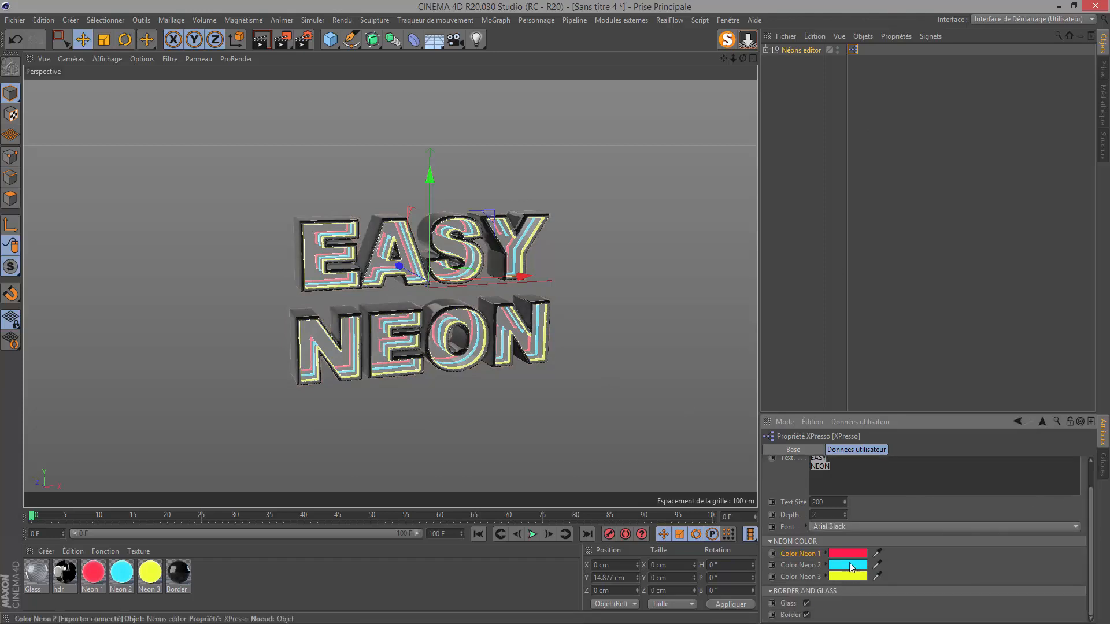
pyautogui.click(844, 554)
pyautogui.moveTo(844, 552); pyautogui.dragTo(837, 553)
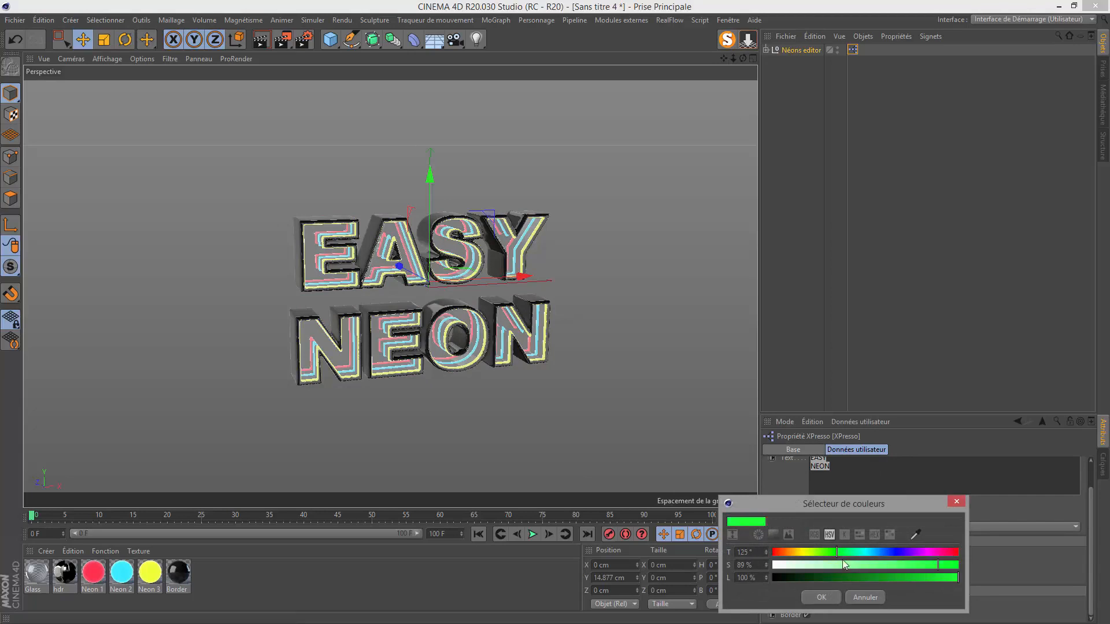
pyautogui.click(822, 597)
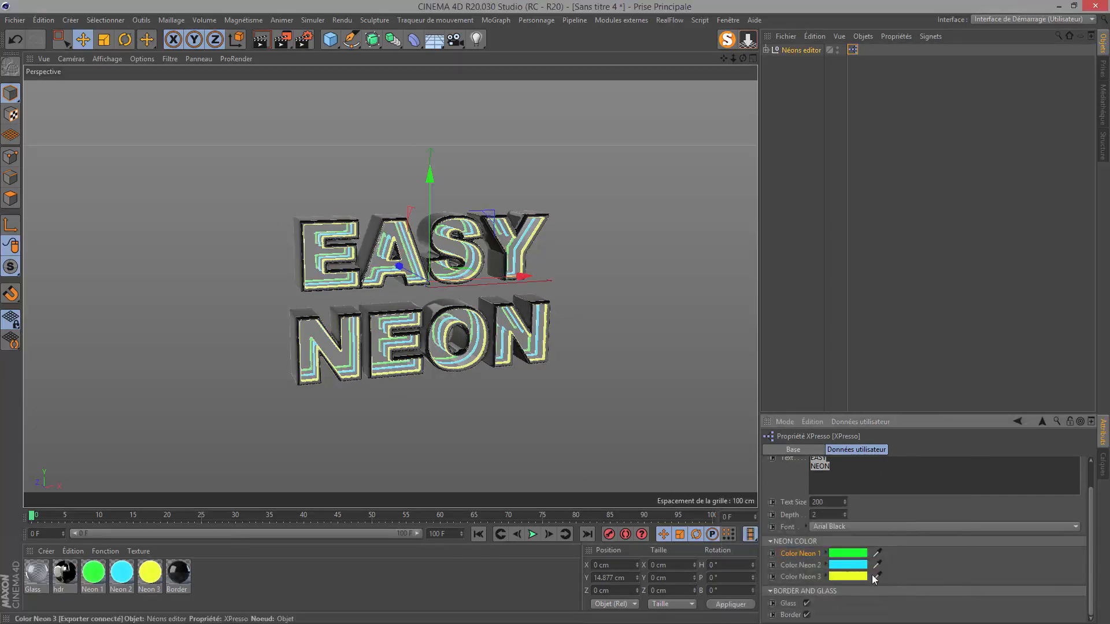
pyautogui.click(847, 576)
pyautogui.moveTo(861, 565); pyautogui.dragTo(951, 572)
pyautogui.click(828, 611)
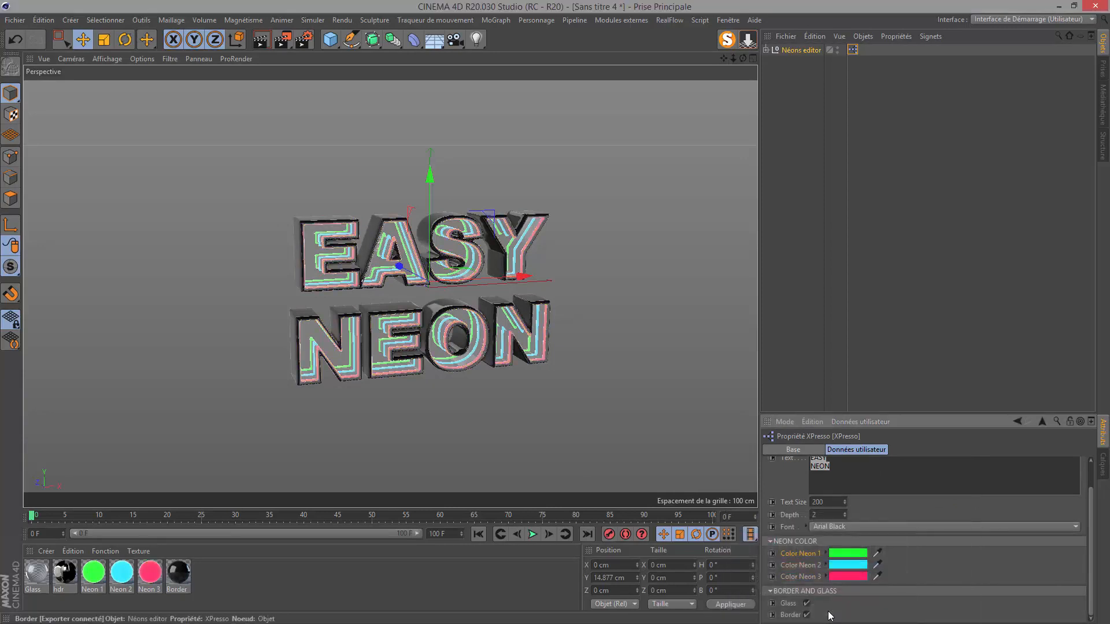
# Step: Try switching off the Glass and Border options of the neon text, and switch both back on
pyautogui.click(806, 603)
pyautogui.click(807, 615)
pyautogui.click(806, 615)
pyautogui.click(806, 603)
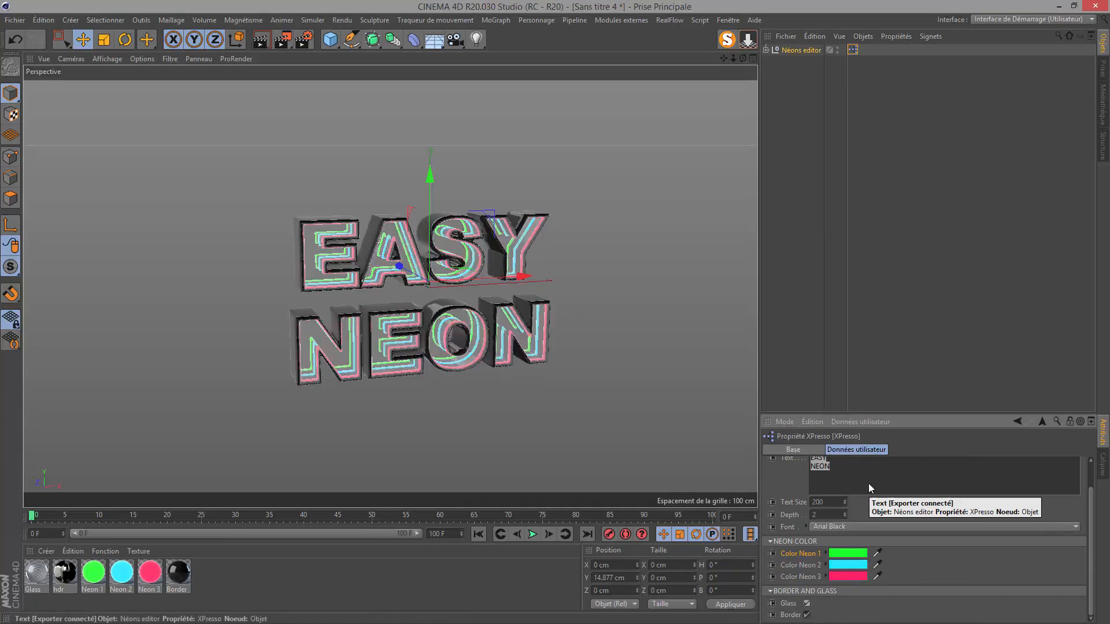